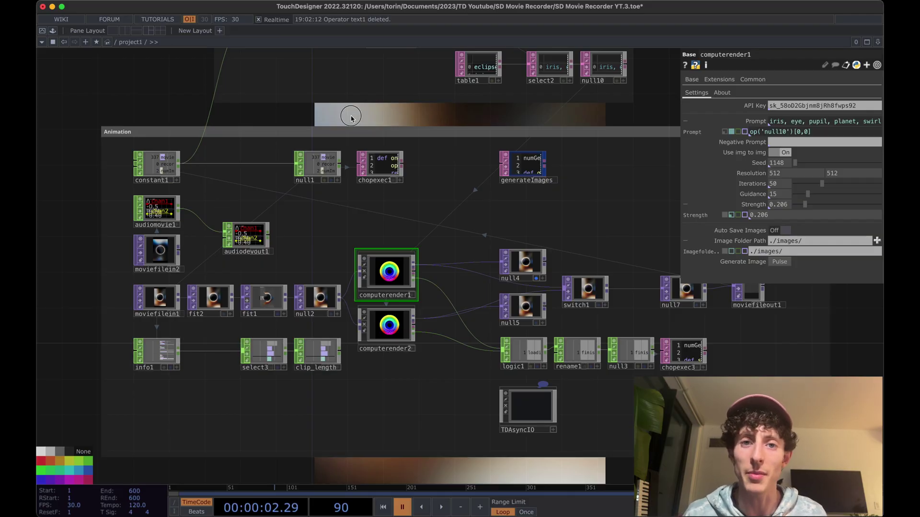
# Look over the Animation network and inspect the parameters of computerender2 and computerender1
pyautogui.moveTo(351, 119); pyautogui.dragTo(349, 128)
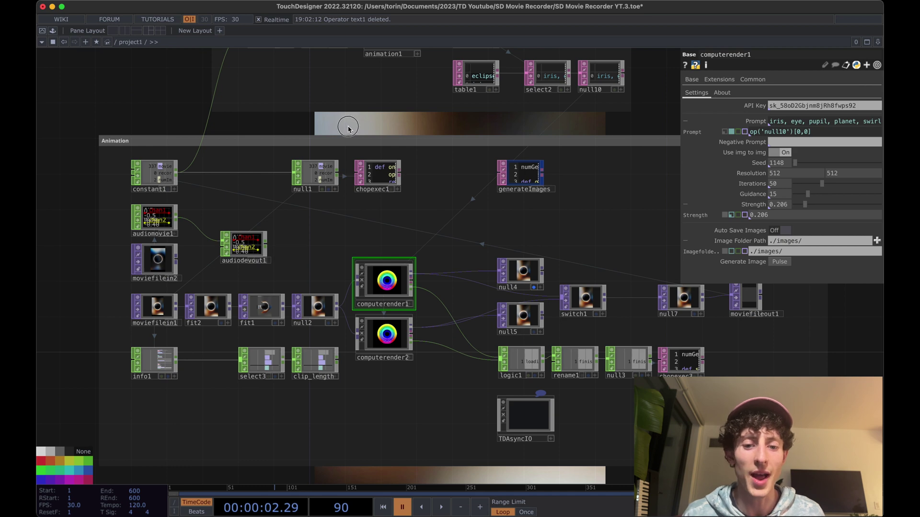
pyautogui.scroll(-1, 349, 128)
pyautogui.scroll(-1, 348, 126)
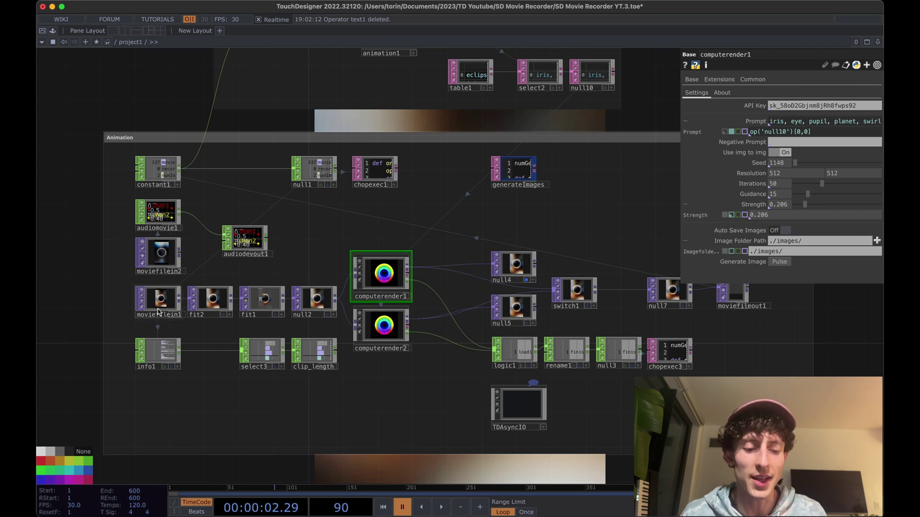
pyautogui.scroll(-1, 214, 273)
pyautogui.scroll(-1, 214, 273)
pyautogui.moveTo(290, 131); pyautogui.dragTo(271, 166)
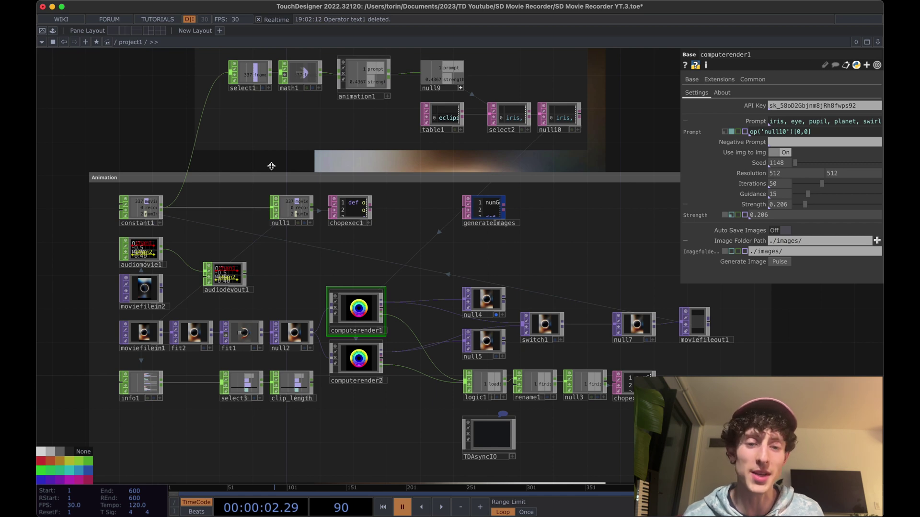
pyautogui.scroll(-2, 271, 165)
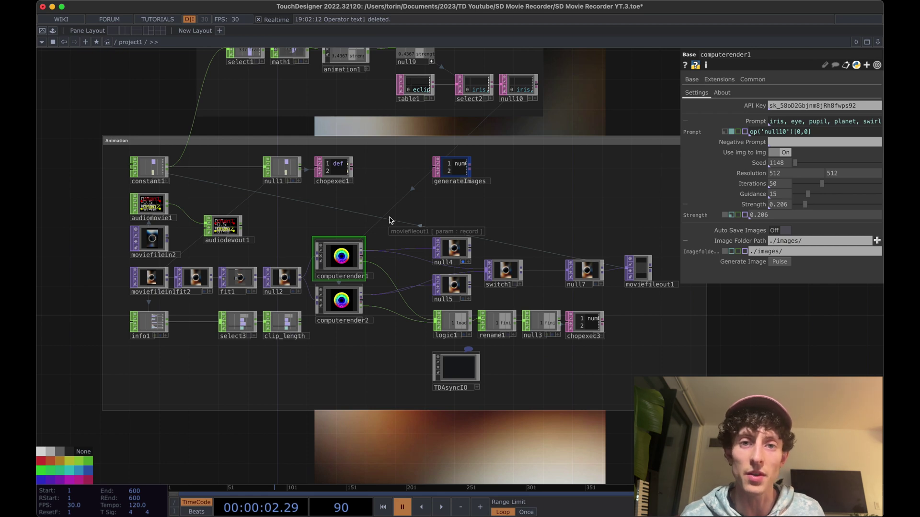
pyautogui.scroll(2, 298, 164)
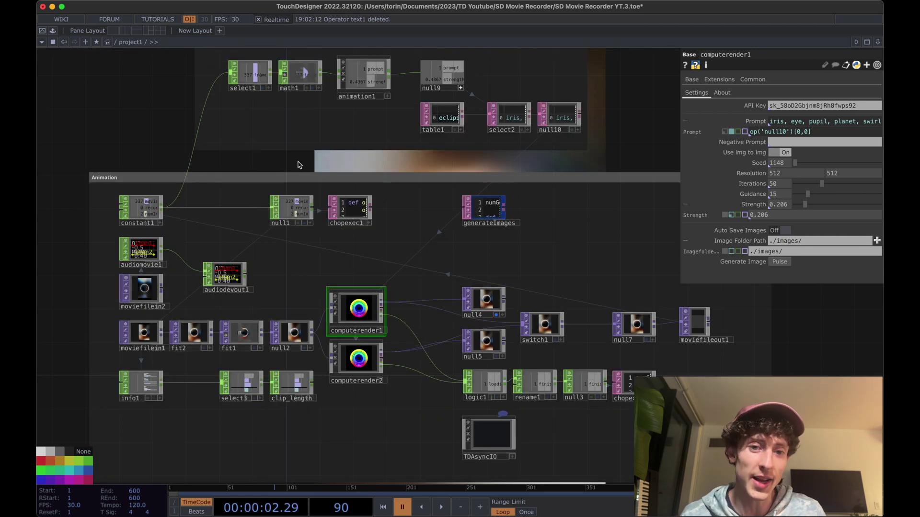
pyautogui.moveTo(315, 271); pyautogui.dragTo(314, 228)
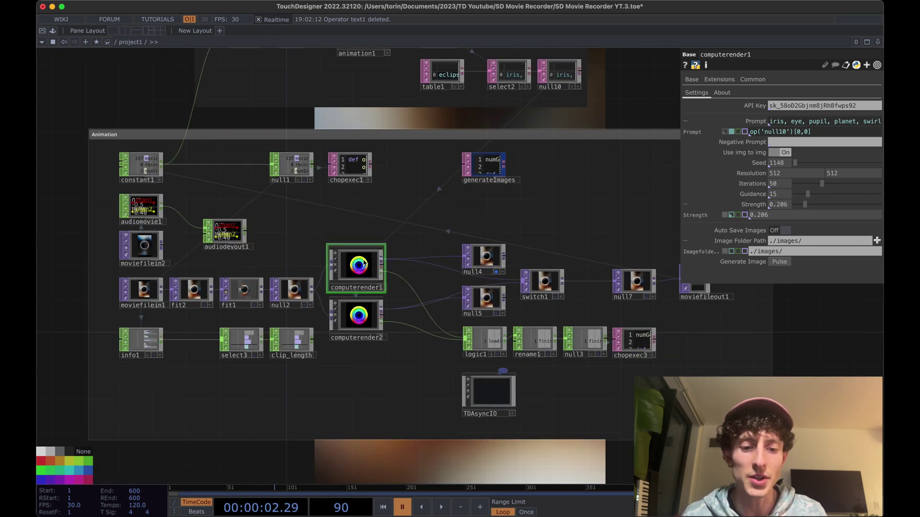
pyautogui.click(357, 321)
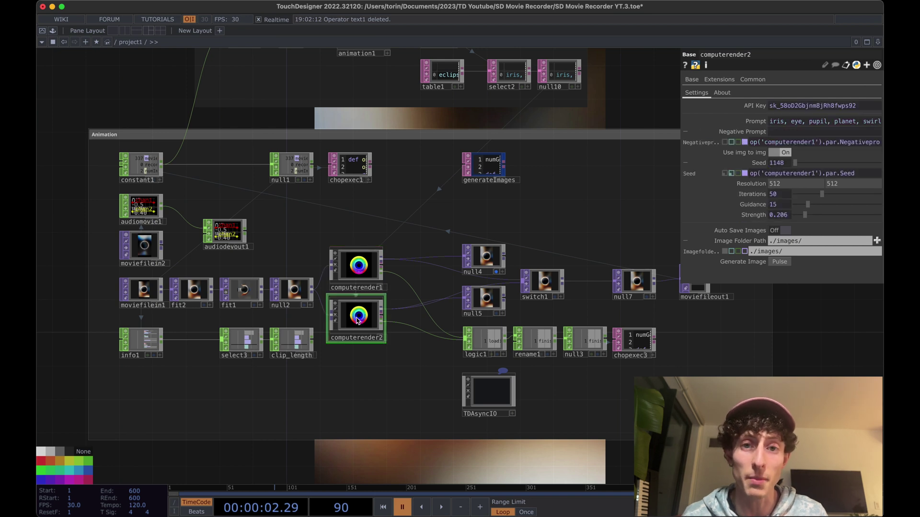
pyautogui.click(362, 274)
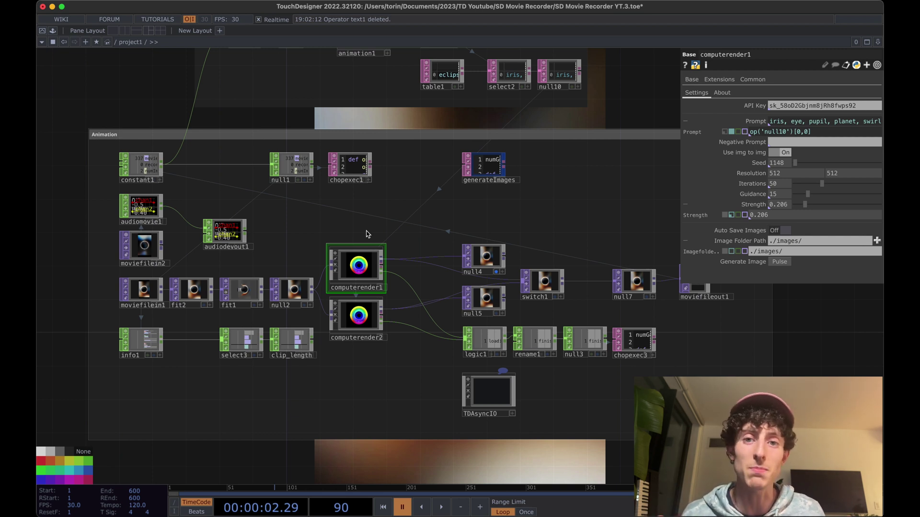
# Inspect the animation1 operator's parameters and its place in the network above the Animation group
pyautogui.moveTo(387, 236); pyautogui.dragTo(386, 206)
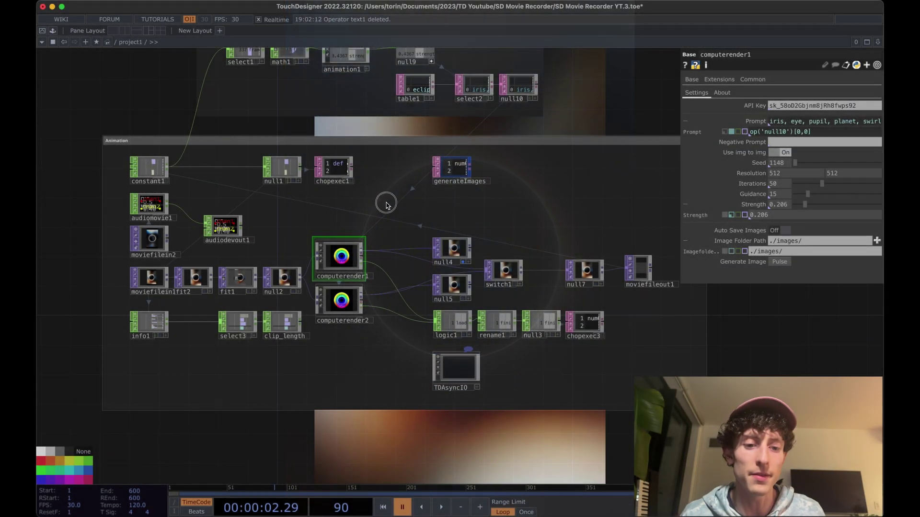
pyautogui.moveTo(386, 202); pyautogui.dragTo(387, 199)
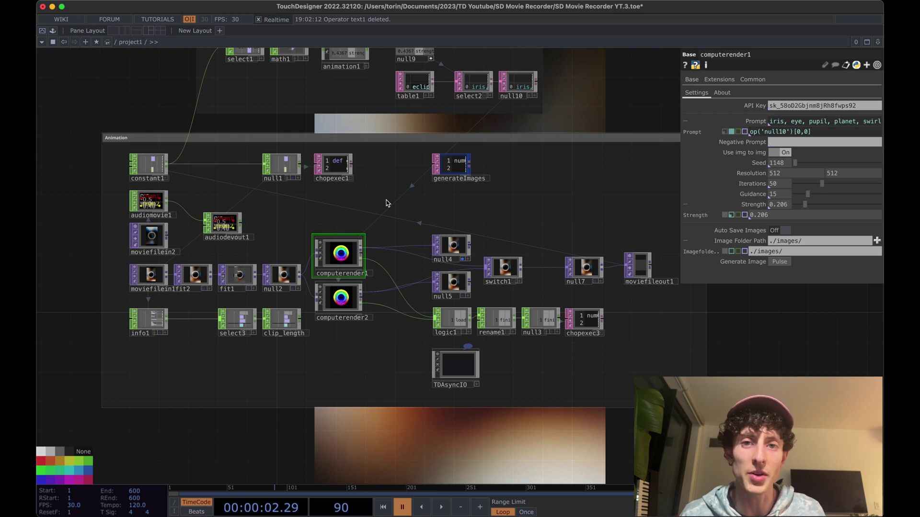
pyautogui.scroll(5, 385, 218)
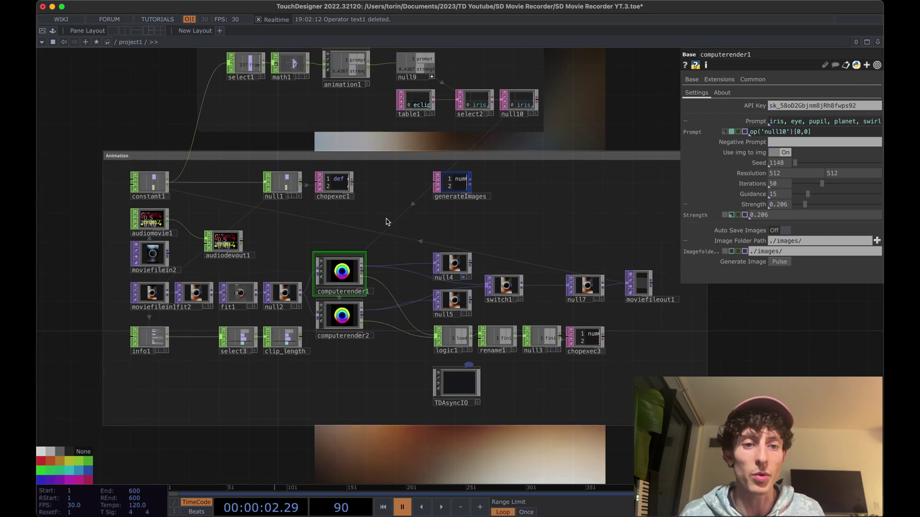
pyautogui.click(357, 82)
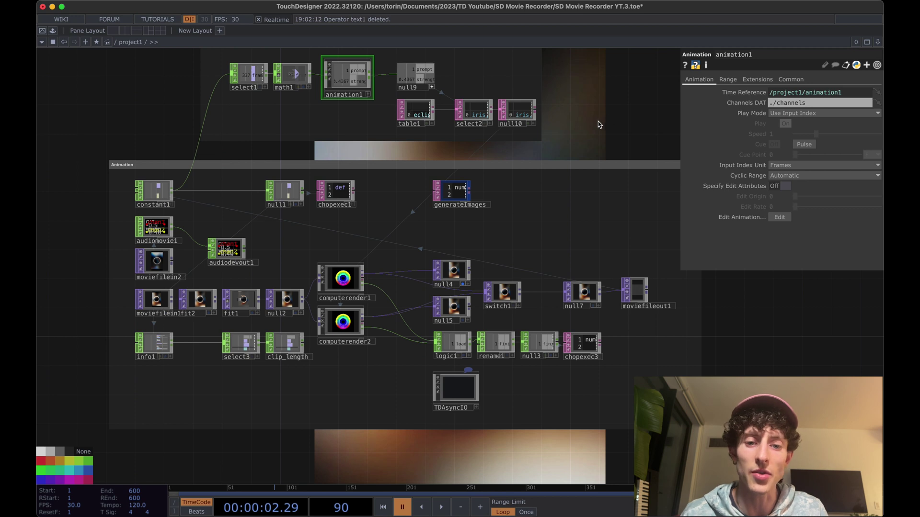
pyautogui.moveTo(619, 138); pyautogui.dragTo(619, 126)
pyautogui.moveTo(139, 117); pyautogui.dragTo(139, 133)
pyautogui.scroll(1, 139, 136)
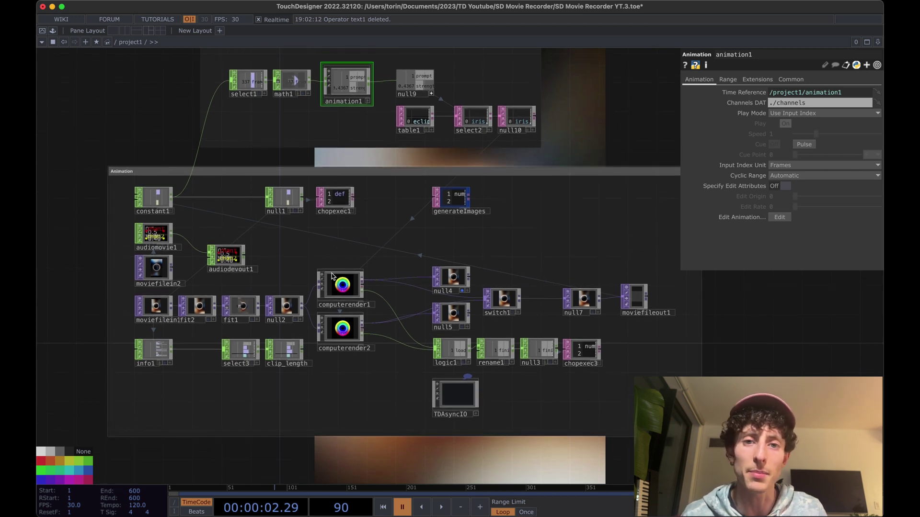
pyautogui.moveTo(592, 150); pyautogui.dragTo(604, 149)
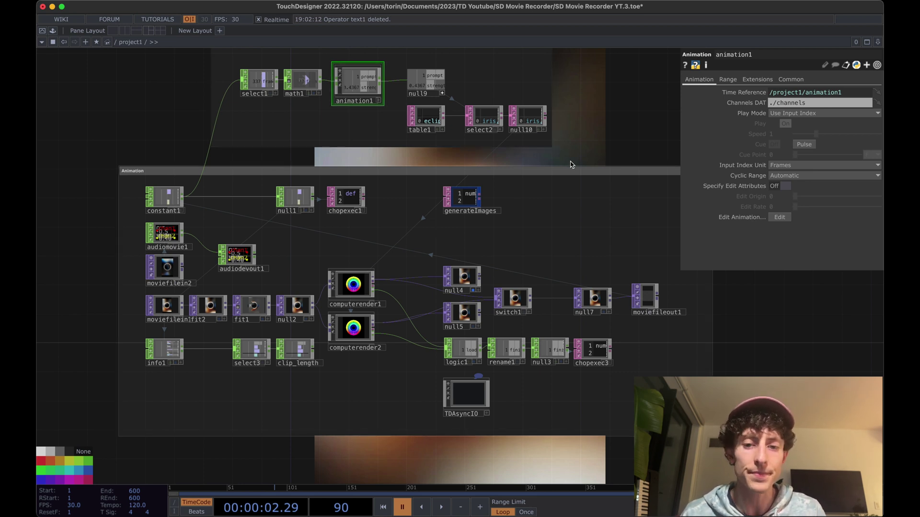
pyautogui.moveTo(582, 153); pyautogui.dragTo(579, 140)
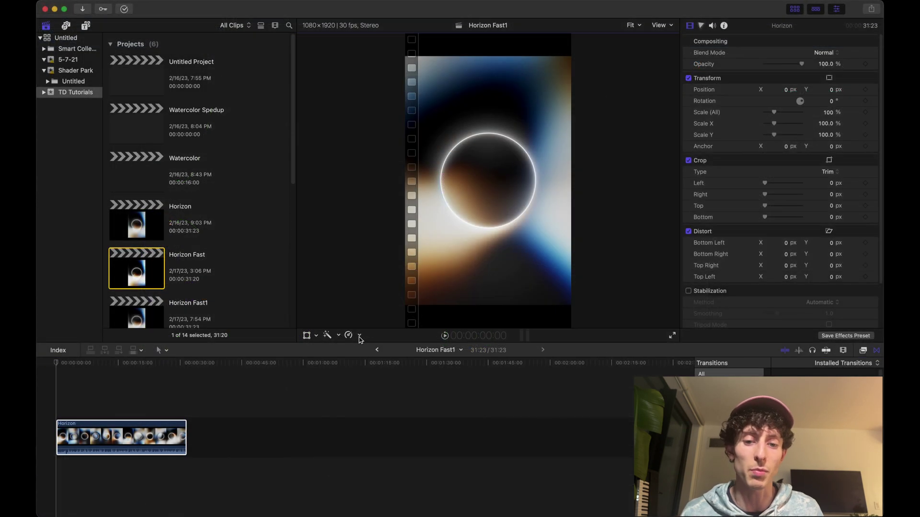
# In Final Cut Pro, speed up the Horizon clip in the timeline to 2x
pyautogui.click(360, 335)
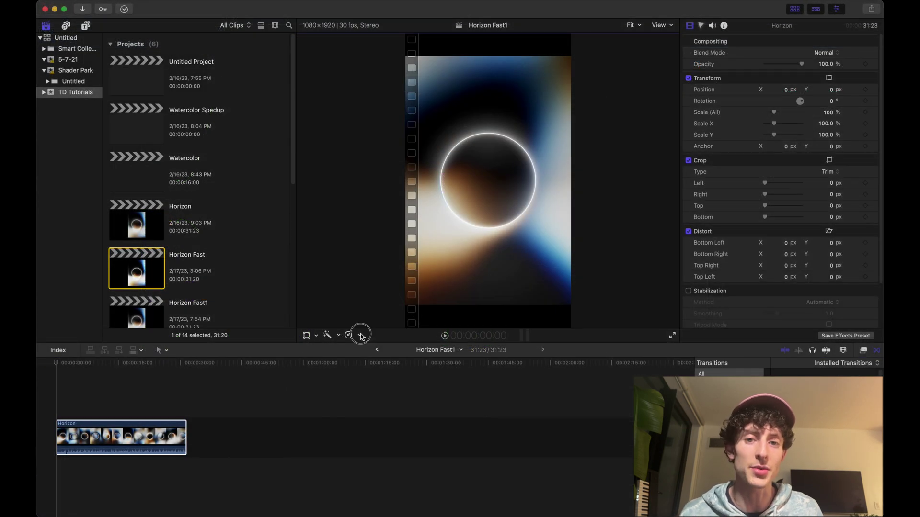
pyautogui.moveTo(393, 355)
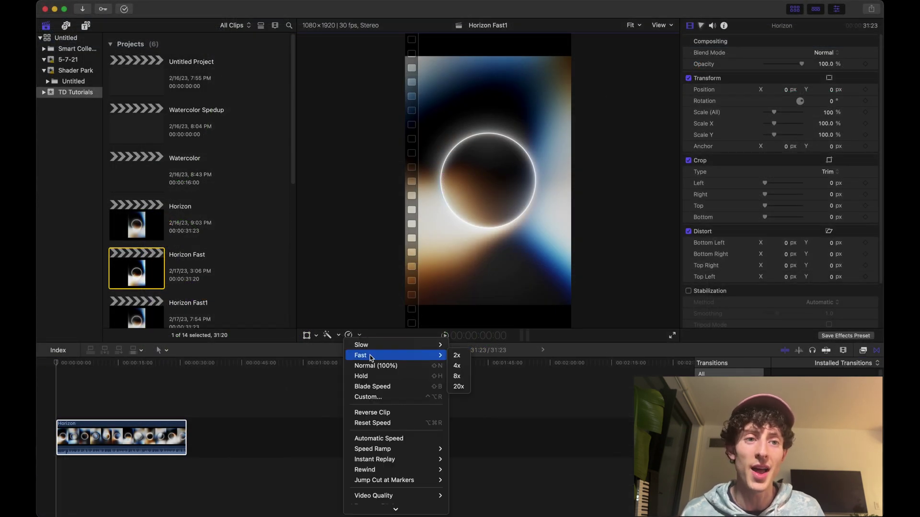
pyautogui.click(462, 360)
# Add Horizon.6.mov from the SD Movie Recorder folder above the Horizon clip at the timeline's start
pyautogui.press('super+Tab')
pyautogui.moveTo(473, 233); pyautogui.dragTo(58, 394)
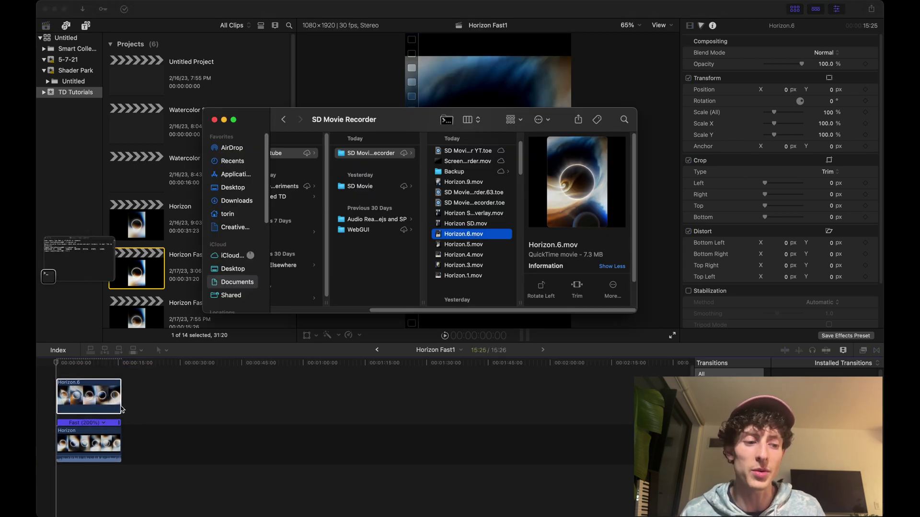
# Return the Horizon clip to its normal 100% speed
pyautogui.click(128, 418)
pyautogui.click(104, 423)
pyautogui.click(125, 450)
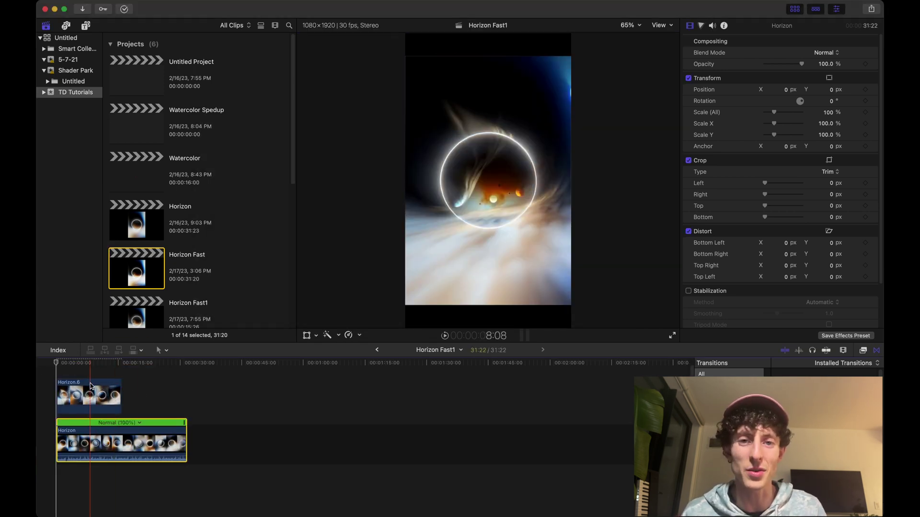
# Slow the Horizon.6 clip to 50% and set its retiming video quality to Optical Flow
pyautogui.click(348, 335)
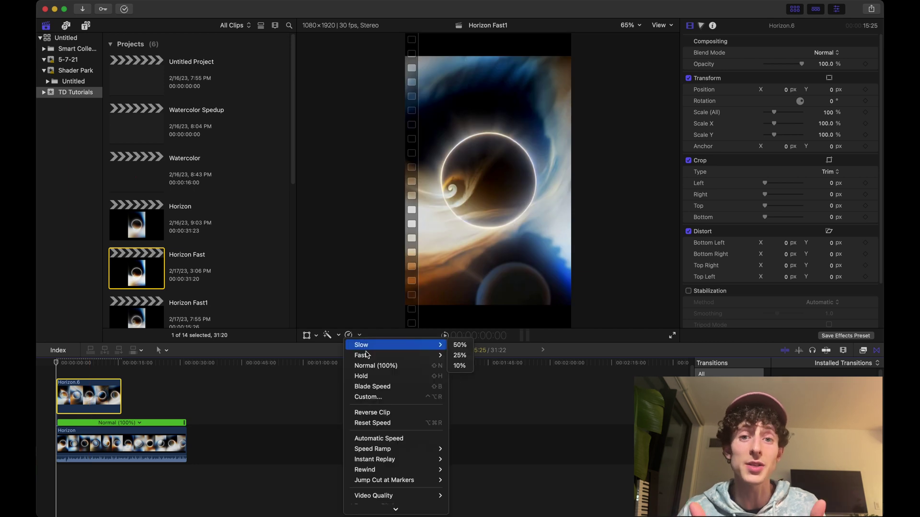
pyautogui.moveTo(389, 354)
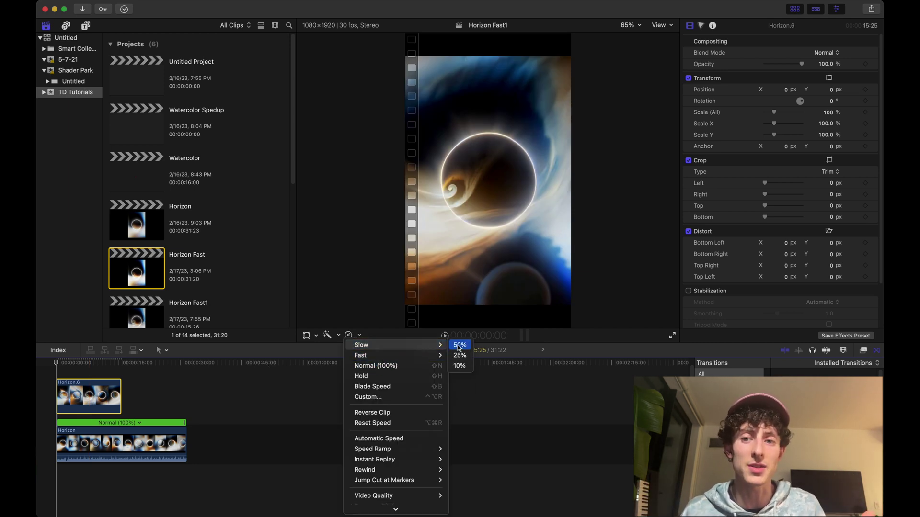
pyautogui.click(457, 345)
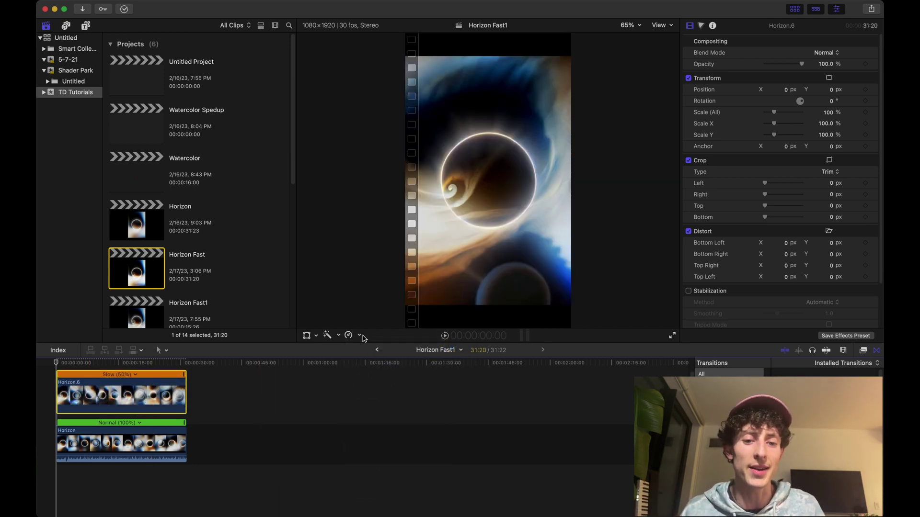
pyautogui.click(348, 335)
pyautogui.moveTo(398, 471)
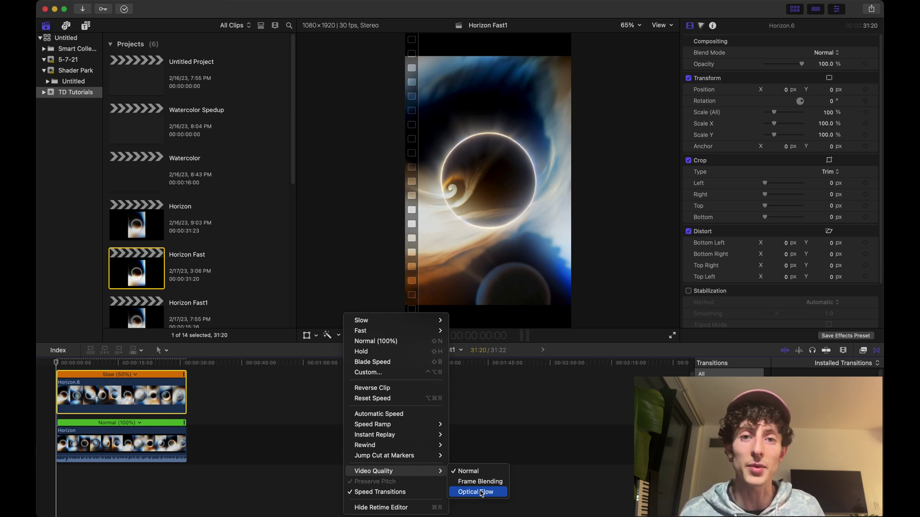
pyautogui.click(481, 493)
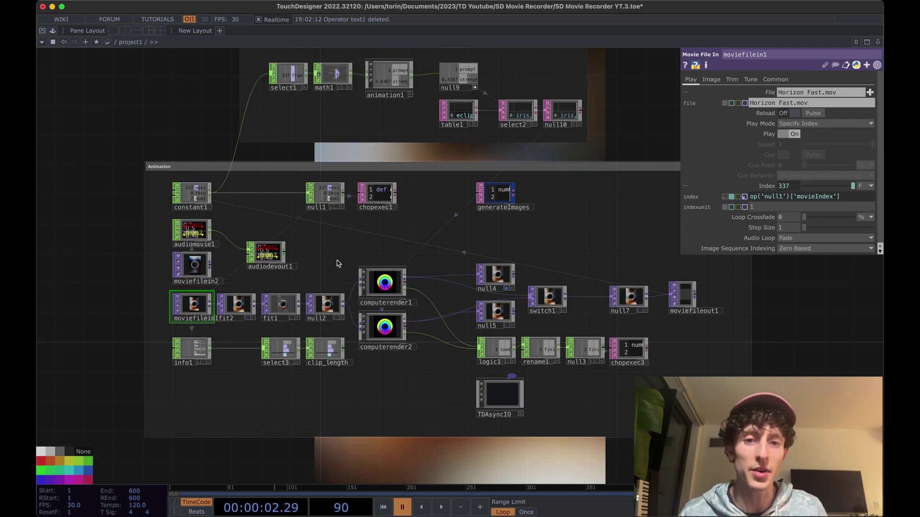
# In TouchDesigner, inspect the API Key parameter of computerender1
pyautogui.click(377, 287)
pyautogui.click(857, 108)
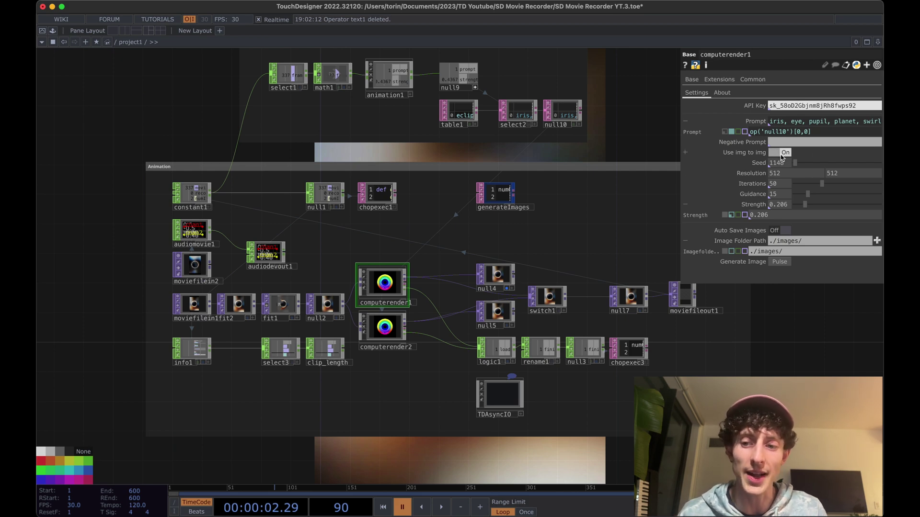
# Examine the prompt rows in table1 and how they feed select2 and null10
pyautogui.scroll(-3, 470, 96)
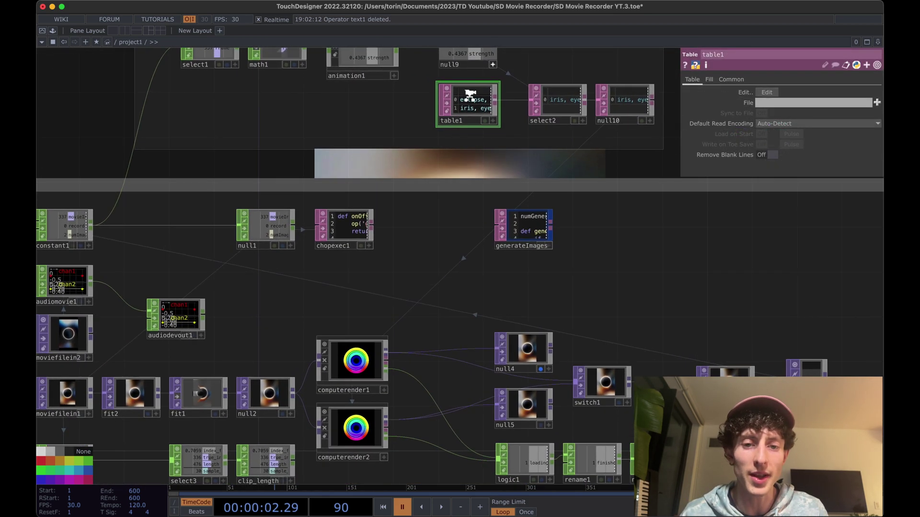
pyautogui.scroll(5, 470, 95)
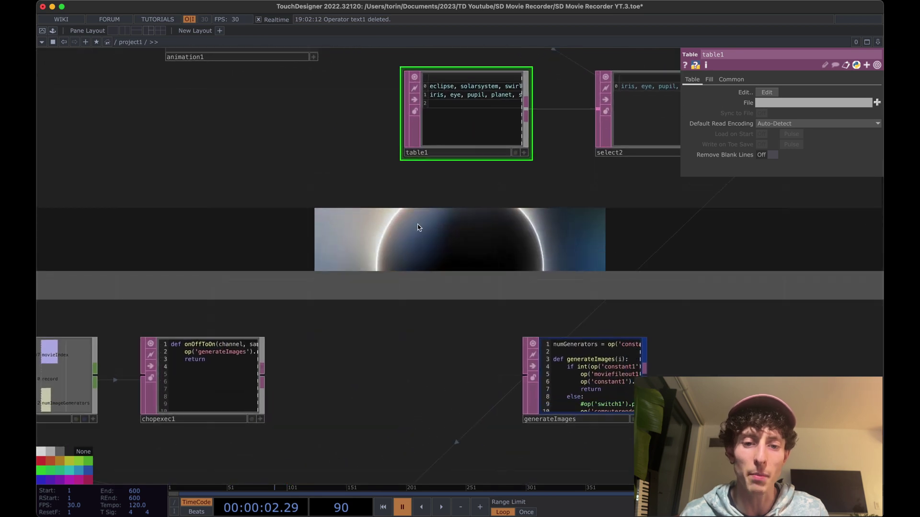
pyautogui.moveTo(417, 228); pyautogui.dragTo(418, 292)
pyautogui.scroll(4, 468, 177)
pyautogui.scroll(-1, 469, 177)
pyautogui.scroll(-3, 468, 177)
pyautogui.scroll(2, 468, 178)
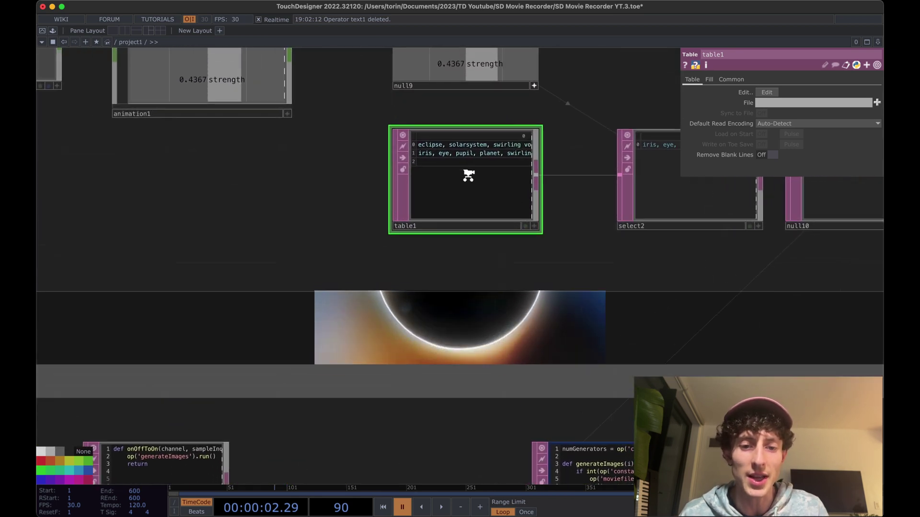
pyautogui.scroll(-4, 468, 177)
pyautogui.scroll(4, 462, 223)
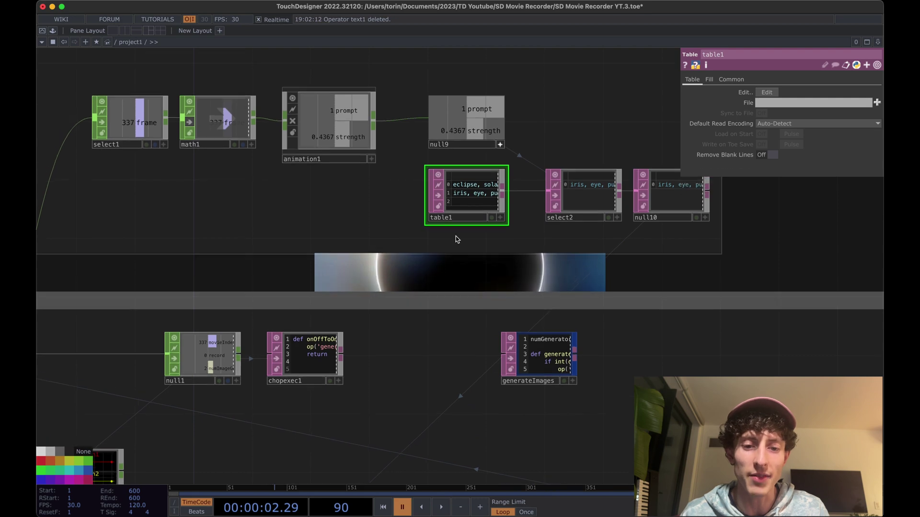
pyautogui.scroll(3, 485, 149)
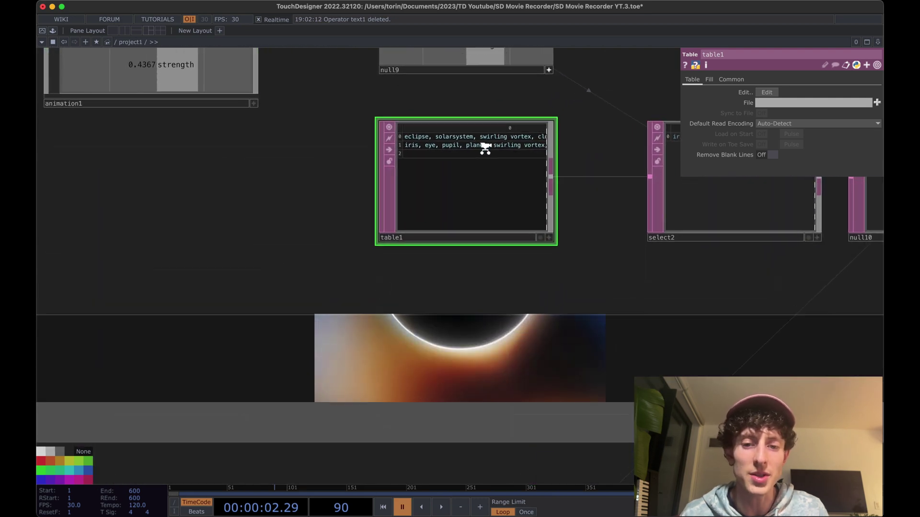
pyautogui.scroll(-1, 485, 148)
pyautogui.scroll(-6, 485, 149)
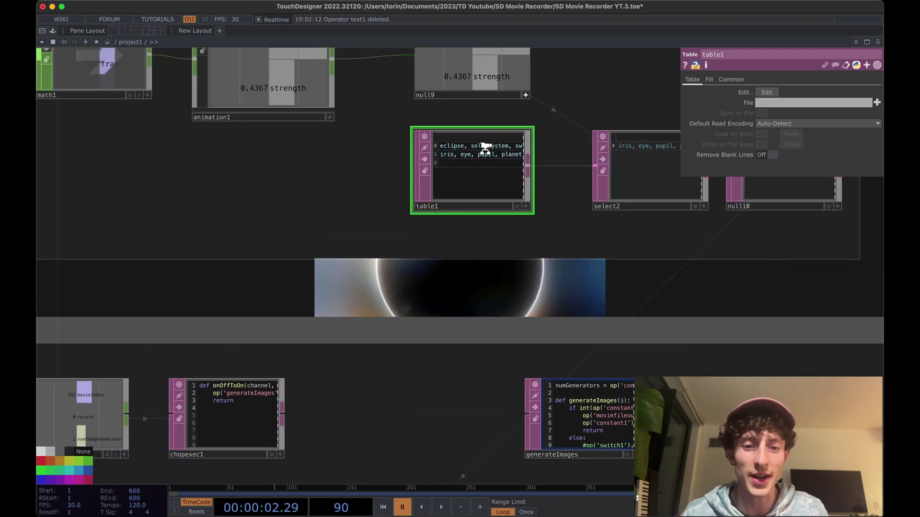
pyautogui.scroll(-3, 462, 249)
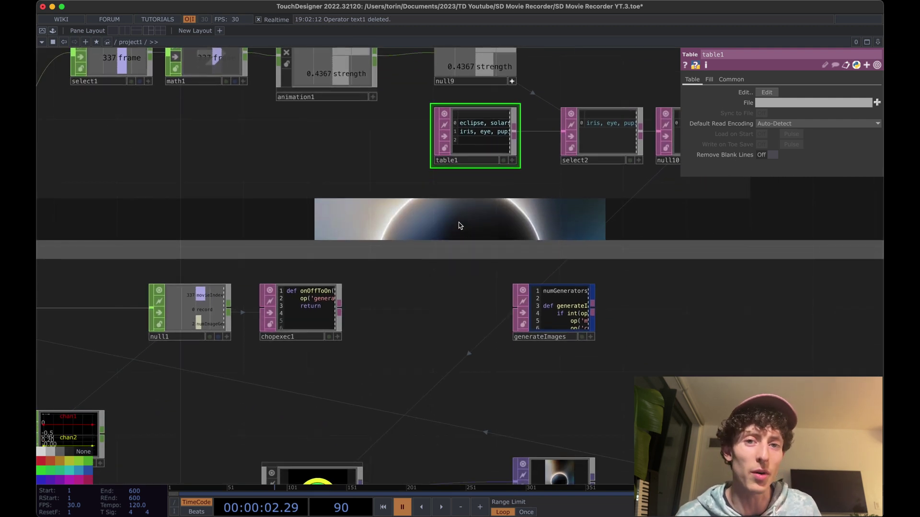
pyautogui.scroll(-2, 460, 226)
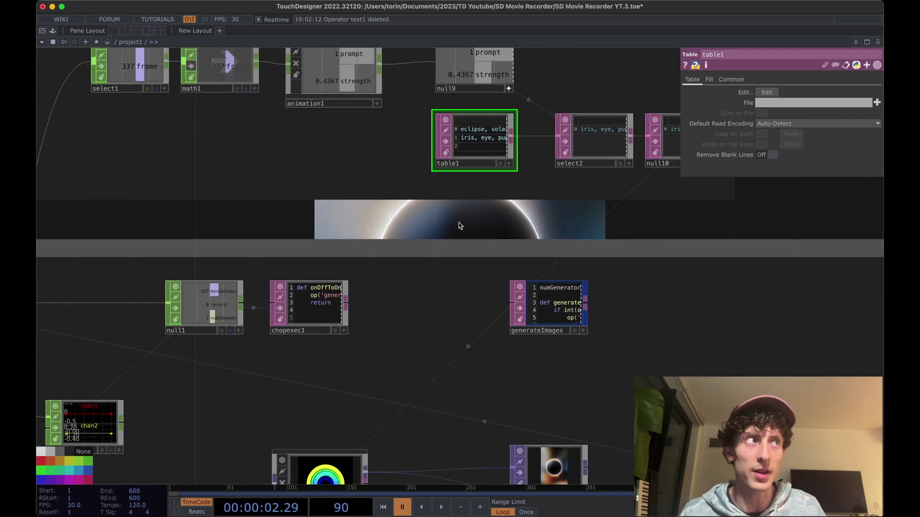
pyautogui.scroll(-5, 460, 226)
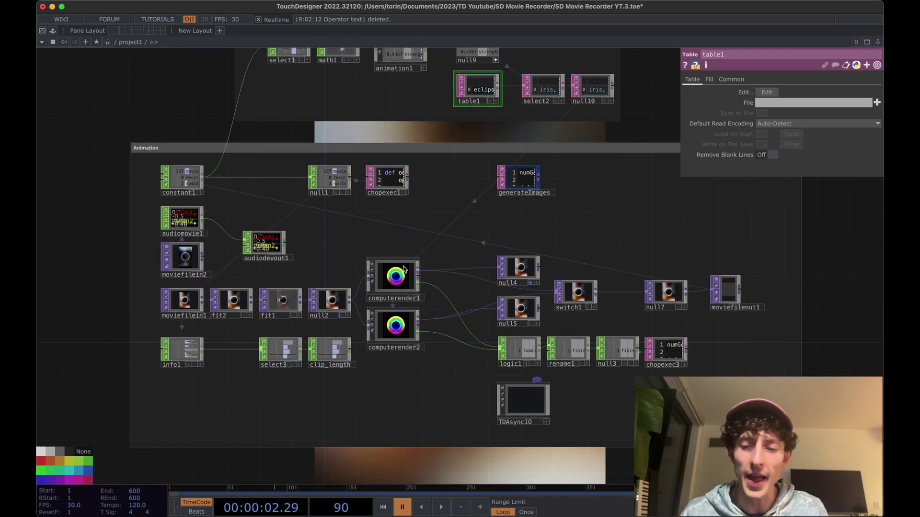
# Trace computerender1's Prompt expression to null10, and inspect the linked parameters of computerender2
pyautogui.click(404, 269)
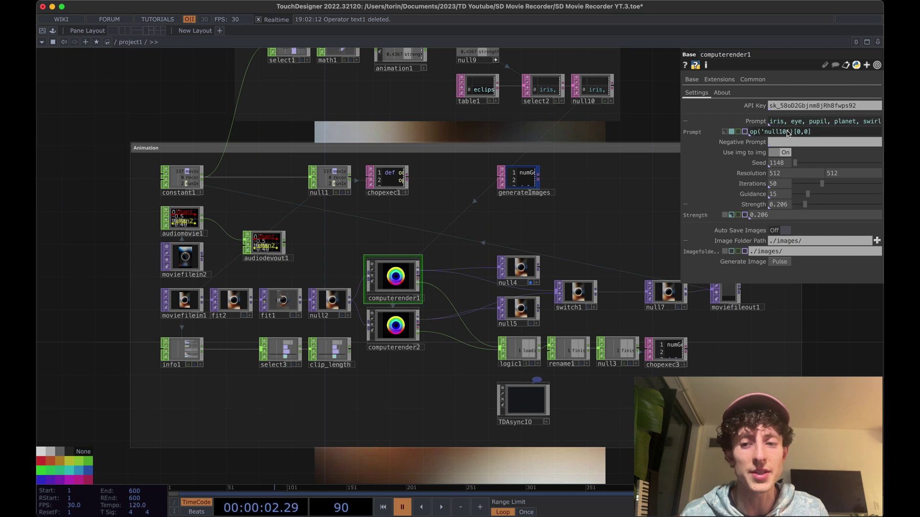
pyautogui.click(599, 101)
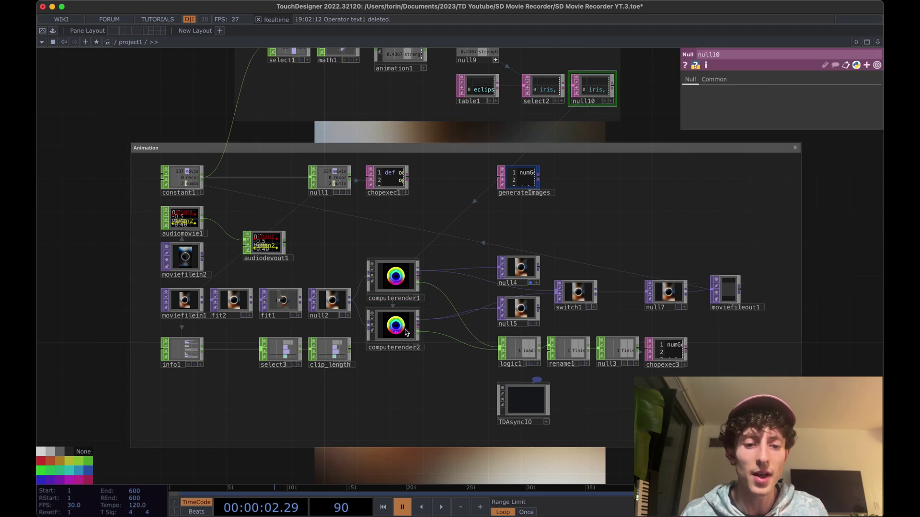
pyautogui.click(402, 329)
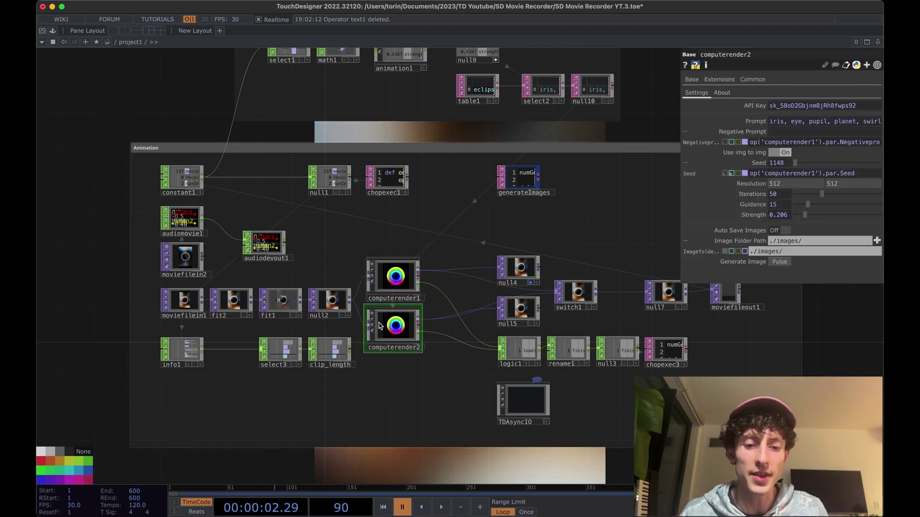
# Compare the settings of computerender1 with the linked parameters of computerender2
pyautogui.click(397, 268)
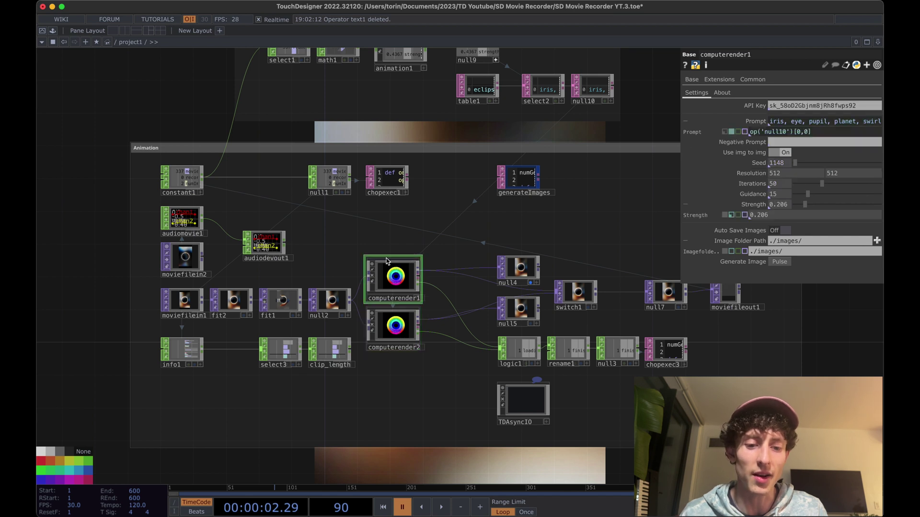
pyautogui.click(392, 332)
pyautogui.hscroll(-5, 419, 218)
pyautogui.scroll(-1, 418, 217)
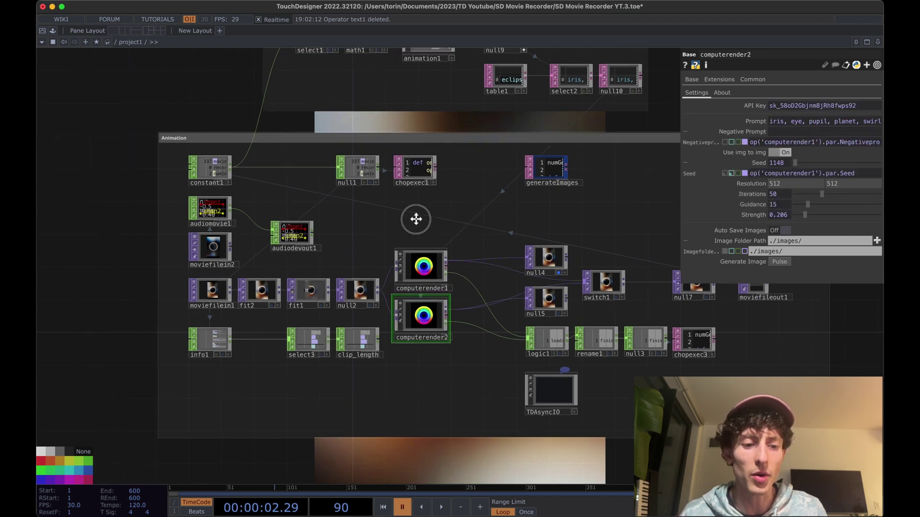
# Inspect moviefilein1's playback parameters and browse for its source file, keeping Horizon Fast.mov
pyautogui.click(262, 292)
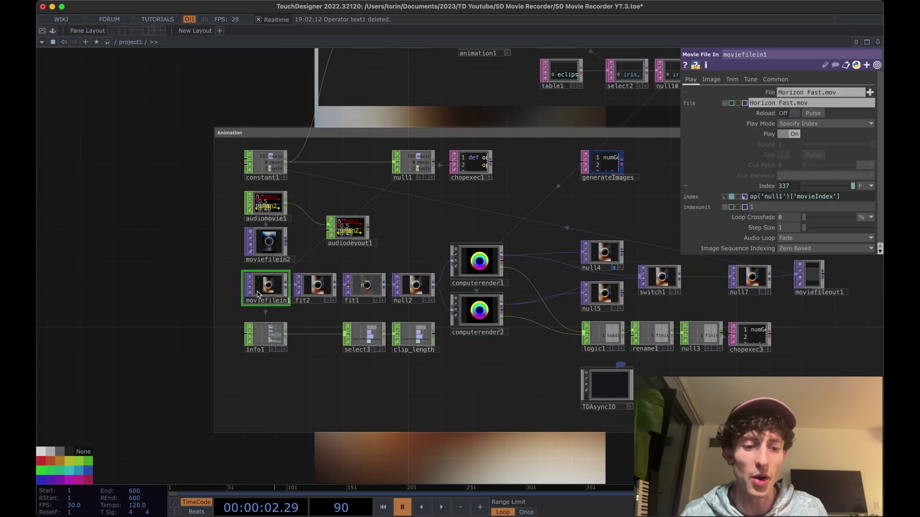
pyautogui.scroll(5, 265, 290)
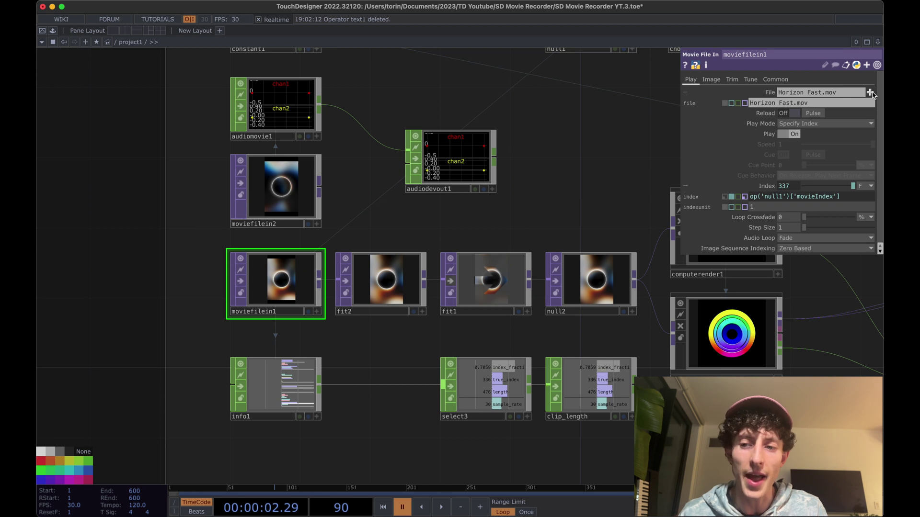
pyautogui.click(870, 92)
pyautogui.click(583, 274)
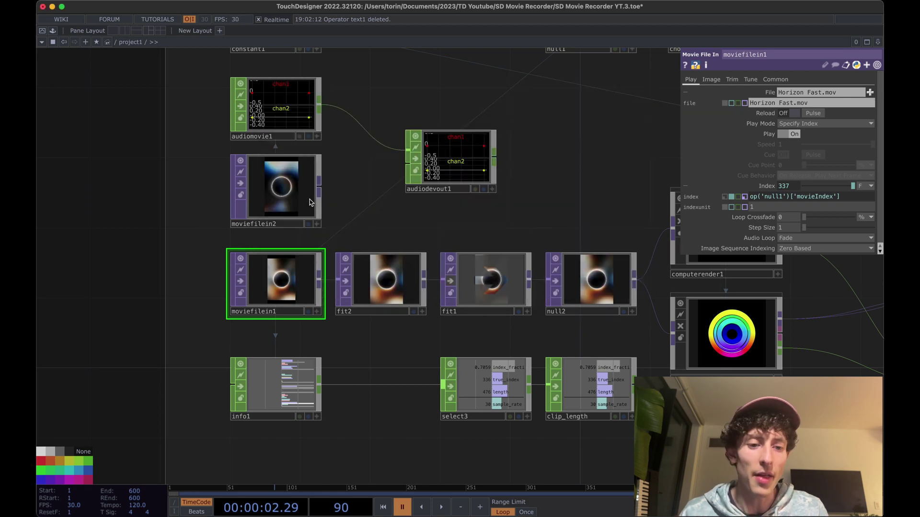
# Inspect moviefilein2's Locked to Timeline play mode and scrub the timeline to frame 85 to preview the movie
pyautogui.click(290, 205)
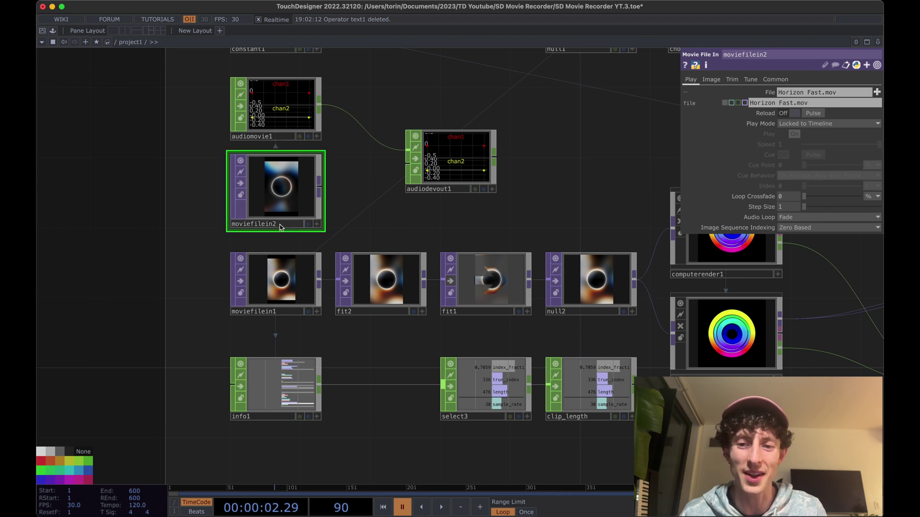
pyautogui.scroll(-3, 280, 229)
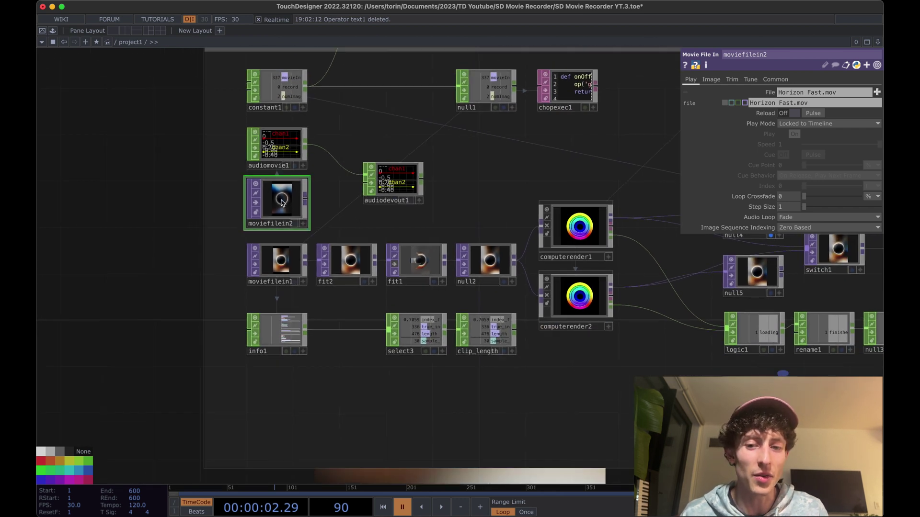
pyautogui.click(312, 488)
pyautogui.moveTo(312, 489); pyautogui.dragTo(269, 491)
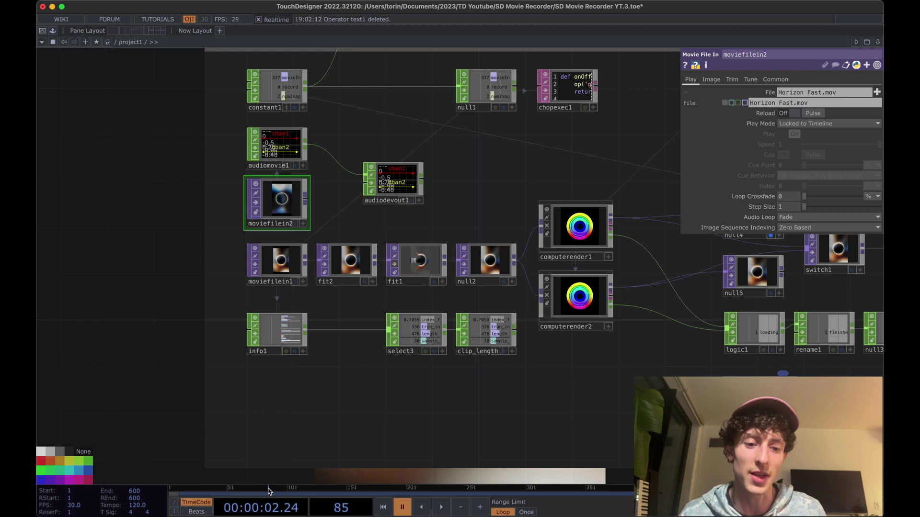
# Trace moviefilein1's Index expression through null1 back to the movieIndex channel in constant1
pyautogui.click(289, 263)
pyautogui.scroll(2, 290, 261)
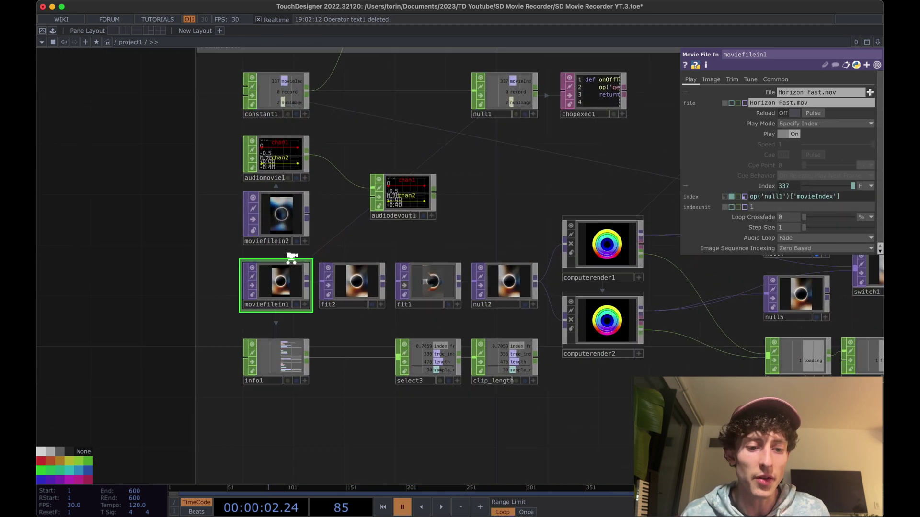
pyautogui.scroll(2, 292, 291)
pyautogui.scroll(-2, 280, 289)
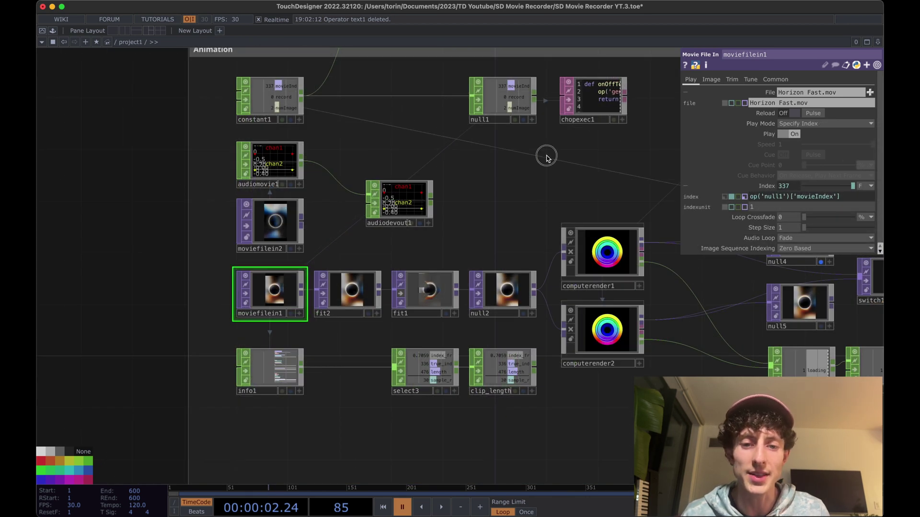
pyautogui.scroll(2, 528, 175)
pyautogui.click(505, 110)
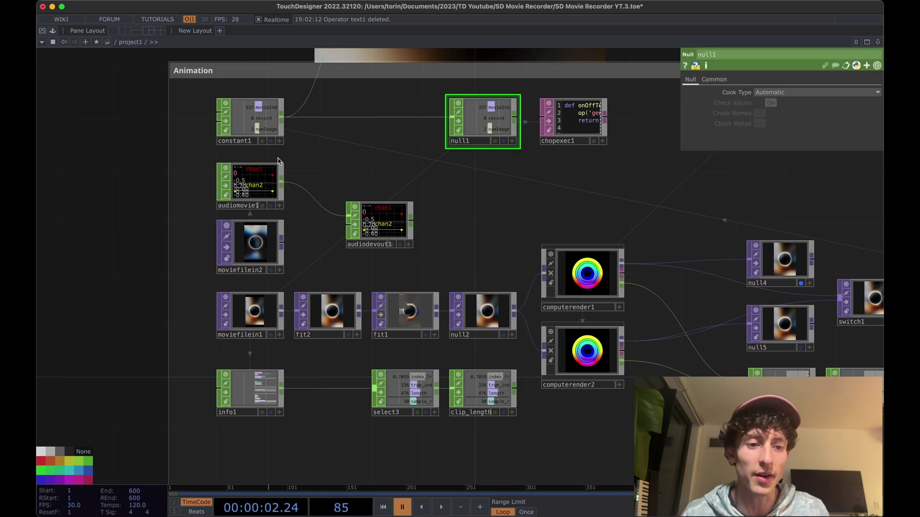
pyautogui.click(262, 125)
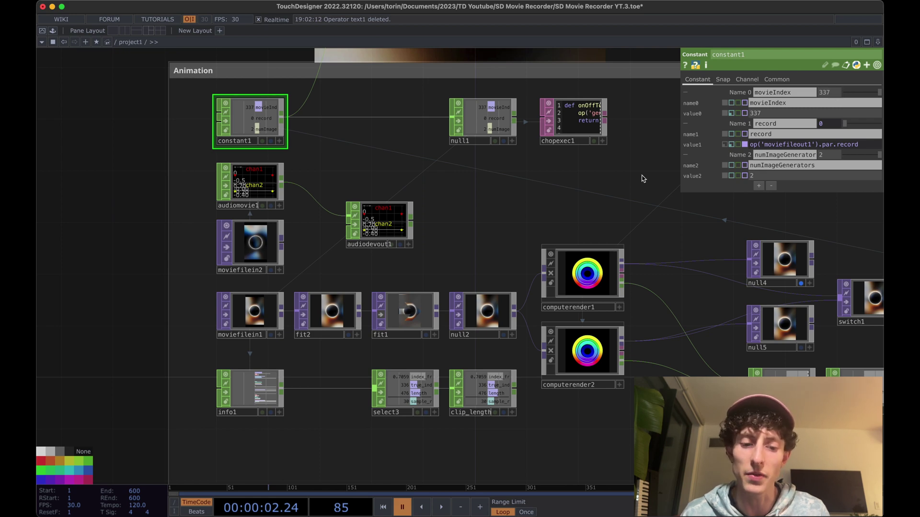
# Follow constant1's record expression to moviefileout1 and inspect its movie output and Record parameters
pyautogui.scroll(-1, 564, 201)
pyautogui.moveTo(564, 202); pyautogui.dragTo(420, 212)
pyautogui.scroll(-2, 420, 213)
pyautogui.moveTo(640, 223); pyautogui.dragTo(527, 222)
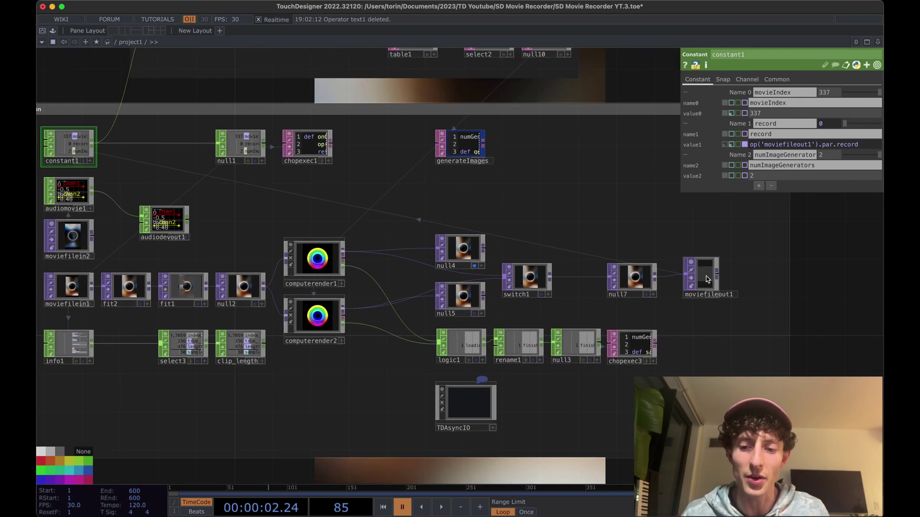
pyautogui.click(708, 279)
pyautogui.press('h')
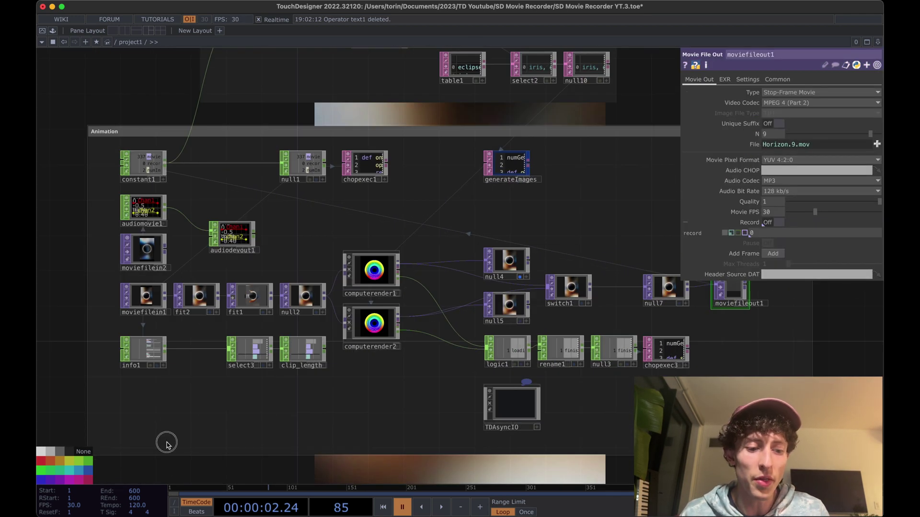
pyautogui.moveTo(166, 444); pyautogui.dragTo(205, 418)
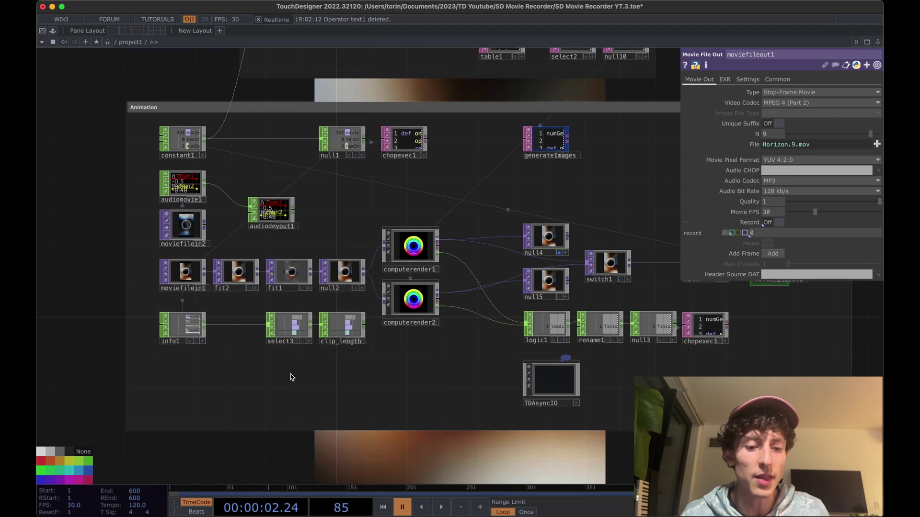
# Examine the clip's length and sample rate in select3 and compare them with the project's FPS setting
pyautogui.scroll(10, 287, 325)
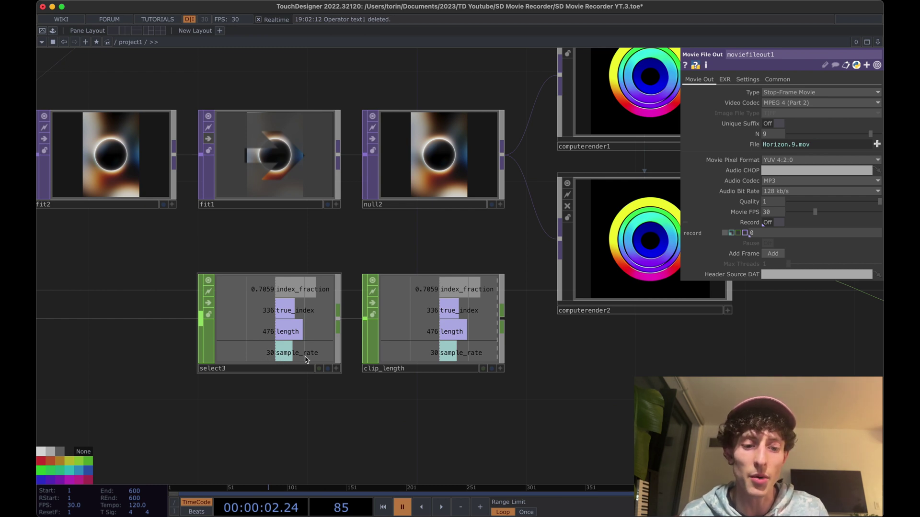
pyautogui.scroll(-5, 305, 400)
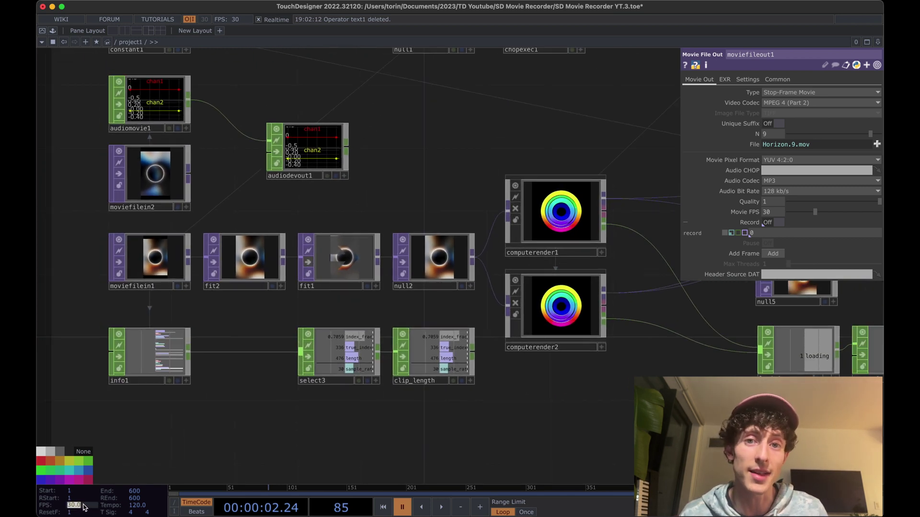
pyautogui.scroll(-2, 254, 403)
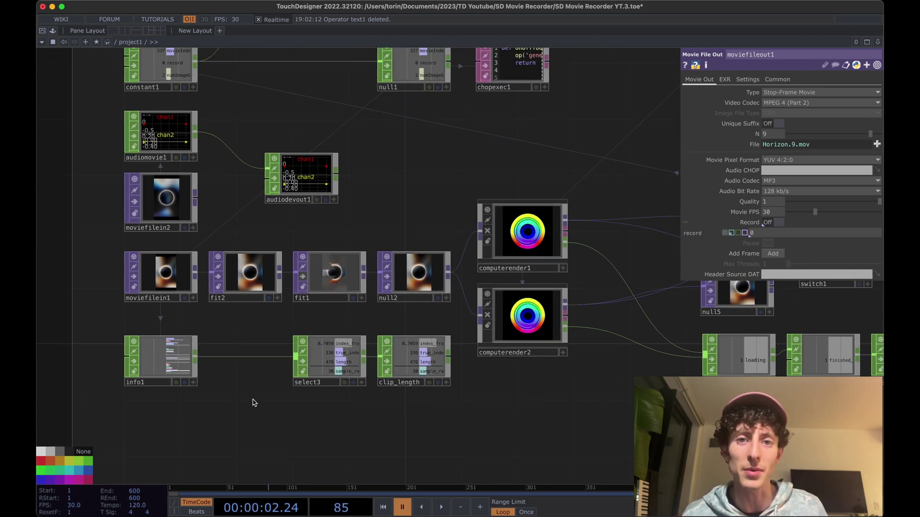
pyautogui.scroll(-2, 363, 204)
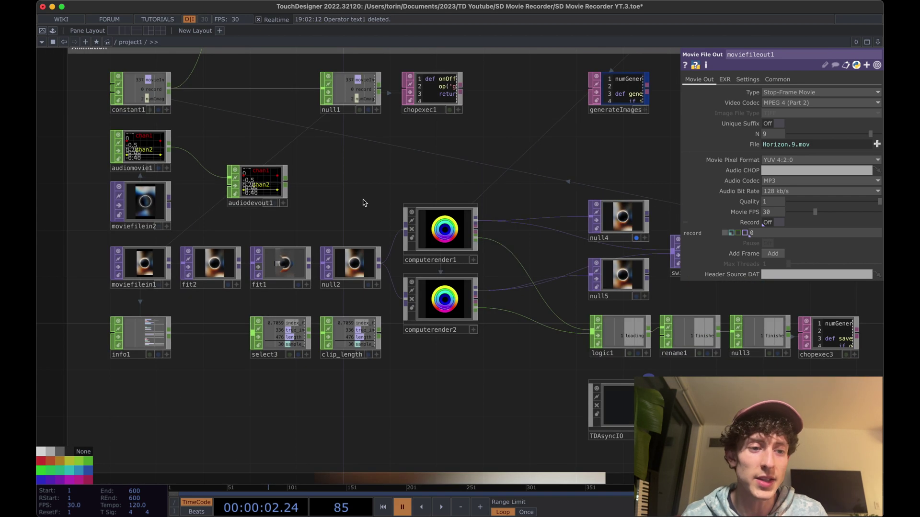
# Reset constant1's movieIndex value to 0
pyautogui.click(144, 94)
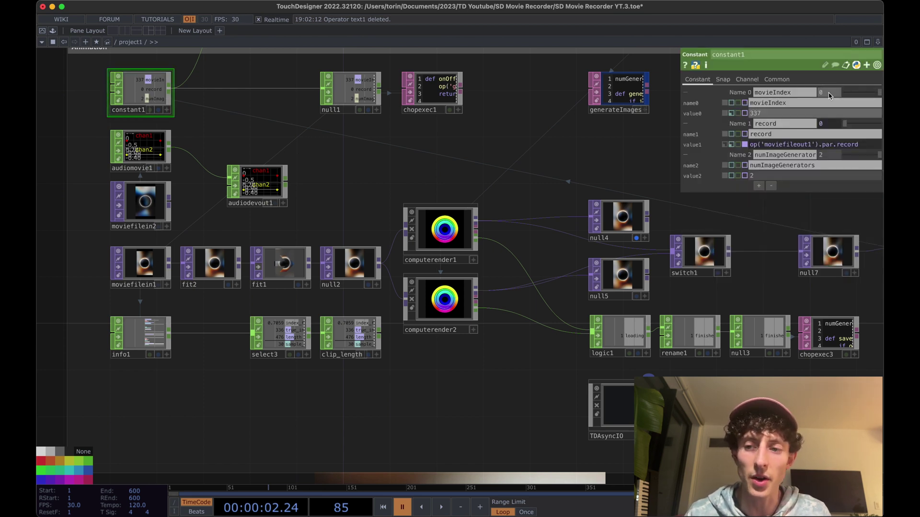
pyautogui.click(830, 96)
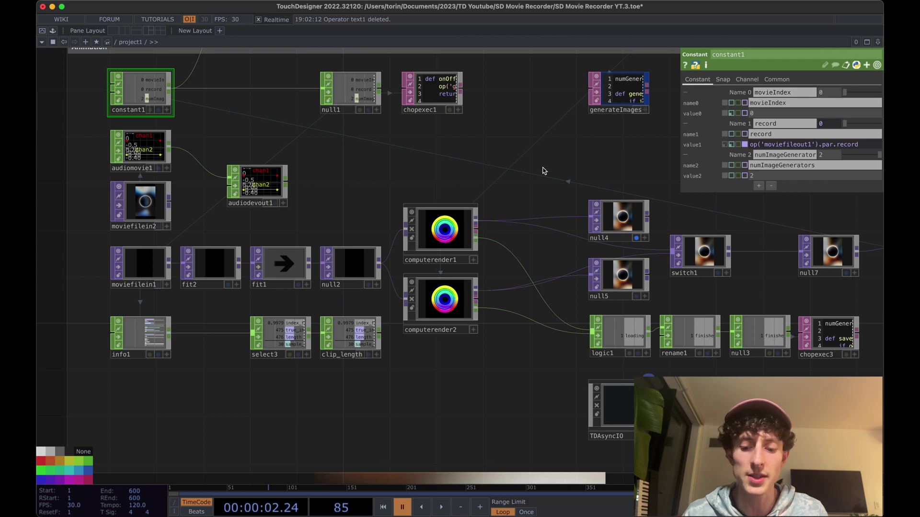
pyautogui.press('p')
# Check moviefileout1's Record toggle and output file settings
pyautogui.moveTo(542, 168); pyautogui.dragTo(423, 170)
pyautogui.scroll(-3, 506, 169)
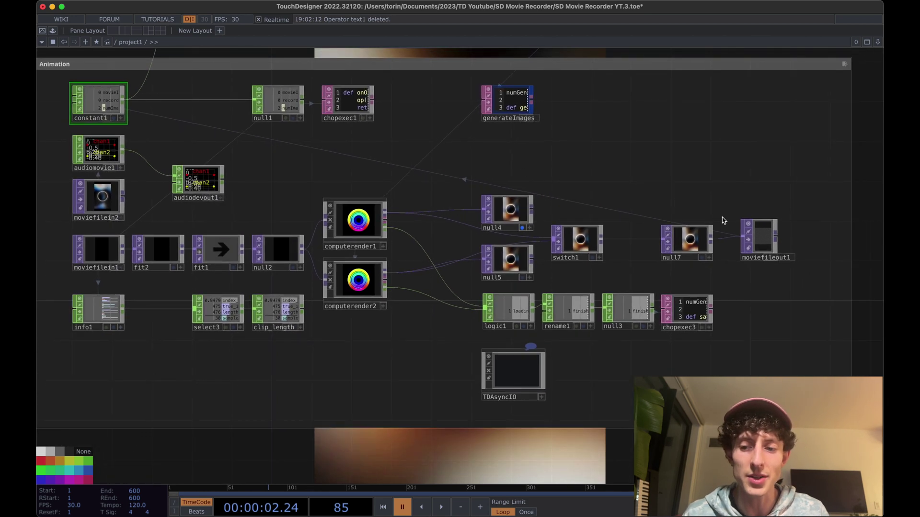
pyautogui.click(760, 238)
pyautogui.press('p')
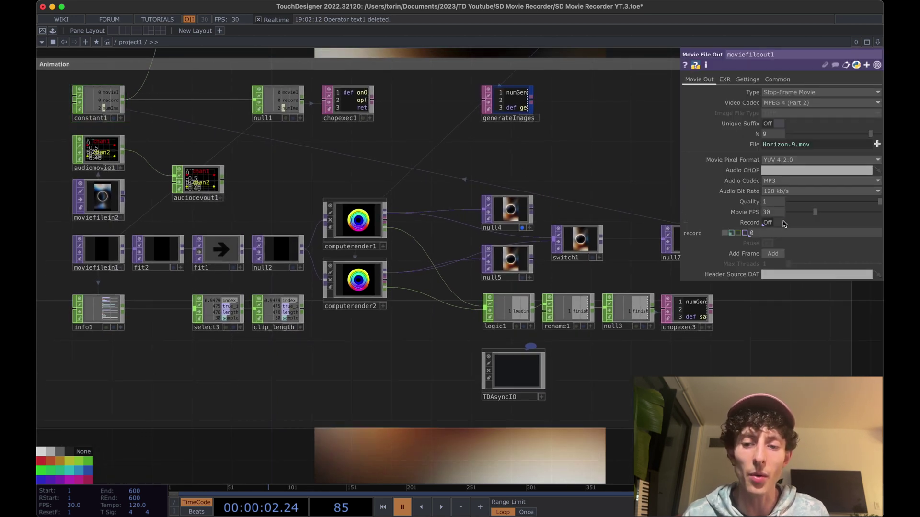
# Review table1's prompt rows, the prompt and strength channels in null9, and the Prompt and Strength parameters of computerender1
pyautogui.moveTo(599, 160); pyautogui.dragTo(611, 242)
pyautogui.scroll(-2, 614, 219)
pyautogui.scroll(3, 598, 239)
pyautogui.scroll(2, 465, 211)
pyautogui.scroll(5, 489, 165)
pyautogui.click(471, 144)
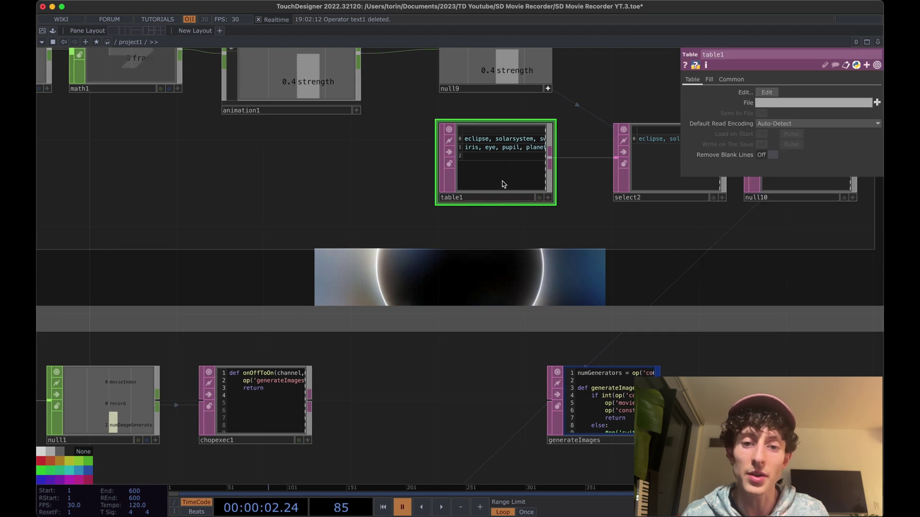
pyautogui.moveTo(401, 286); pyautogui.dragTo(400, 233)
pyautogui.scroll(-3, 400, 231)
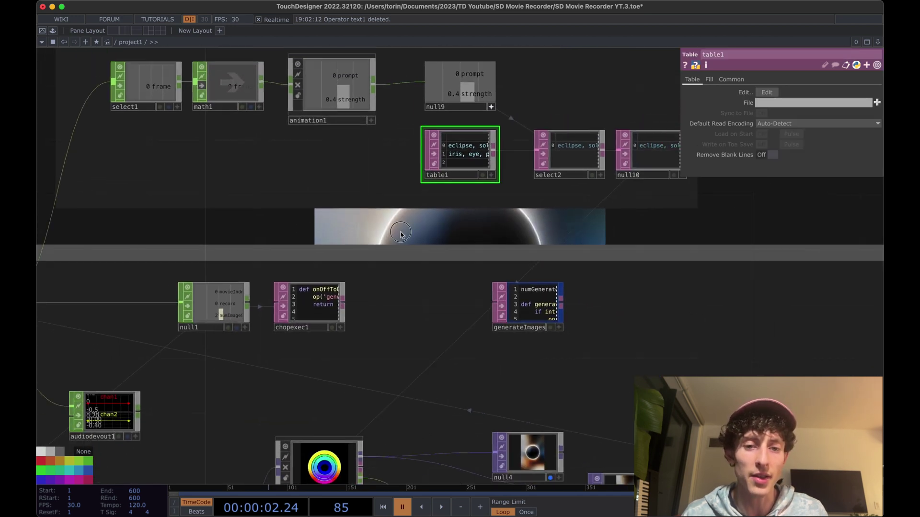
pyautogui.moveTo(425, 186); pyautogui.dragTo(449, 187)
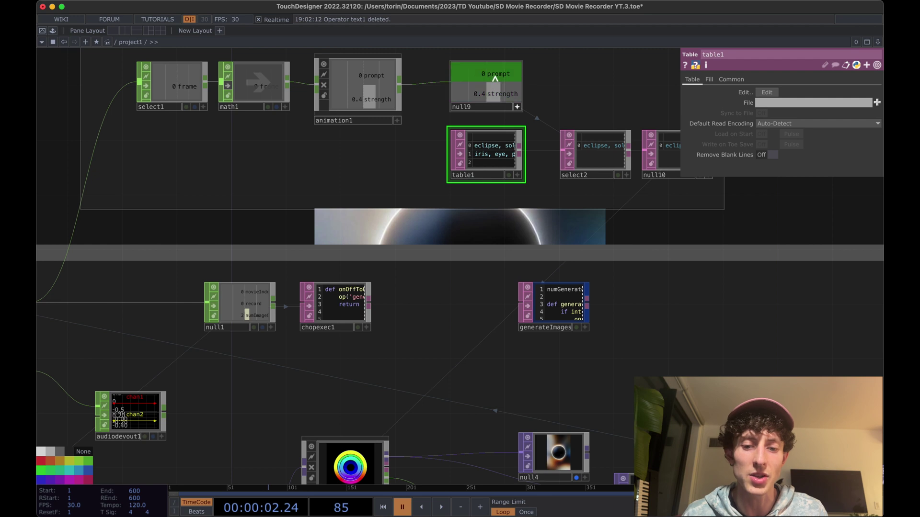
pyautogui.scroll(-2, 413, 229)
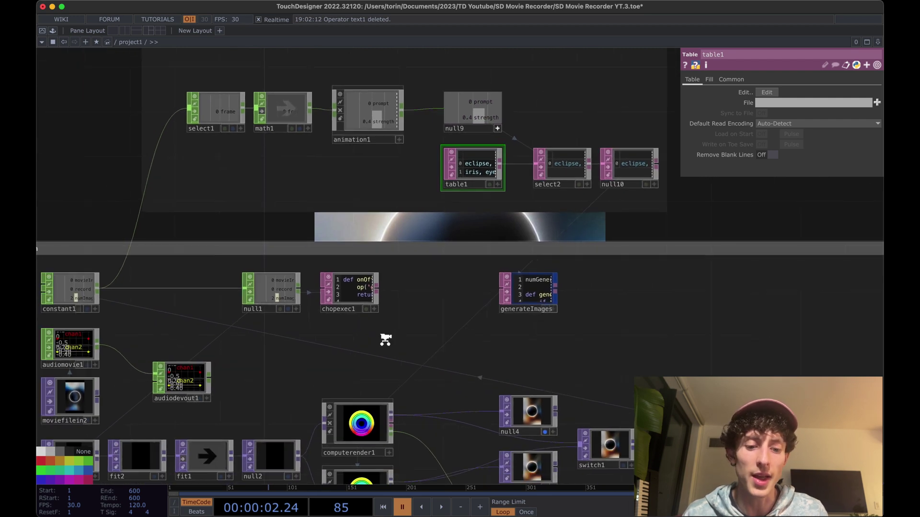
pyautogui.click(360, 419)
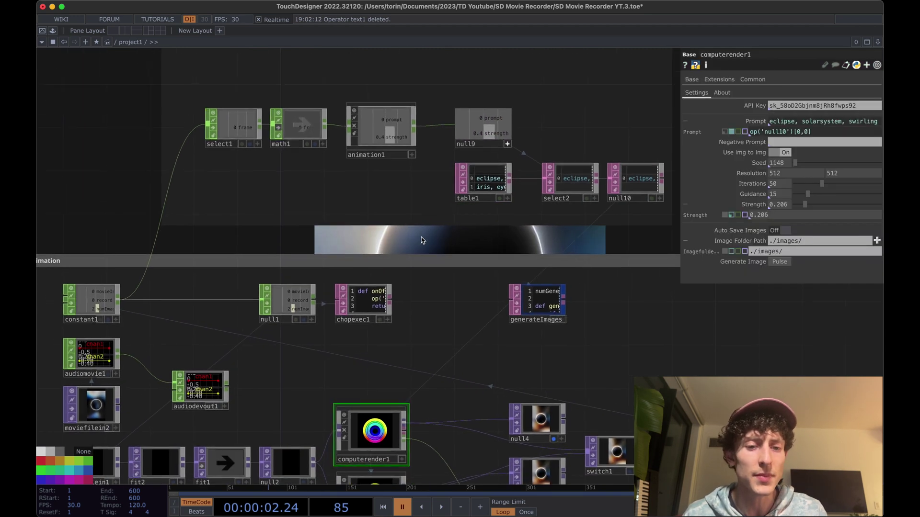
# Open animation1's channel editor and examine the strength and prompt curves
pyautogui.click(385, 131)
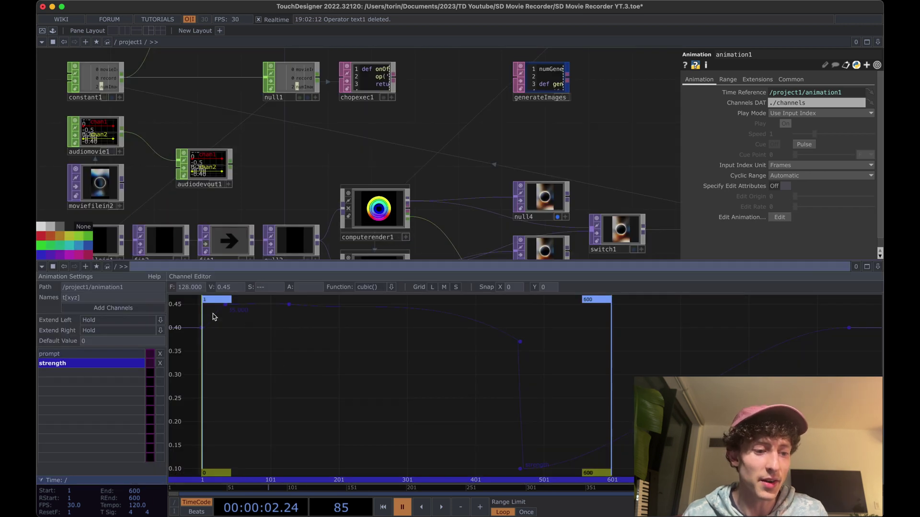
pyautogui.keyDown('shift'); pyautogui.click(58, 354); pyautogui.keyUp('shift')
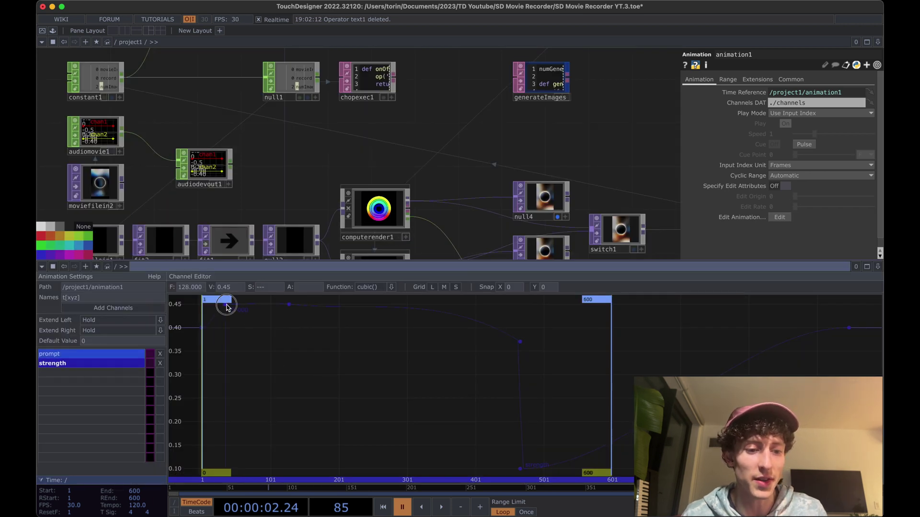
pyautogui.click(66, 364)
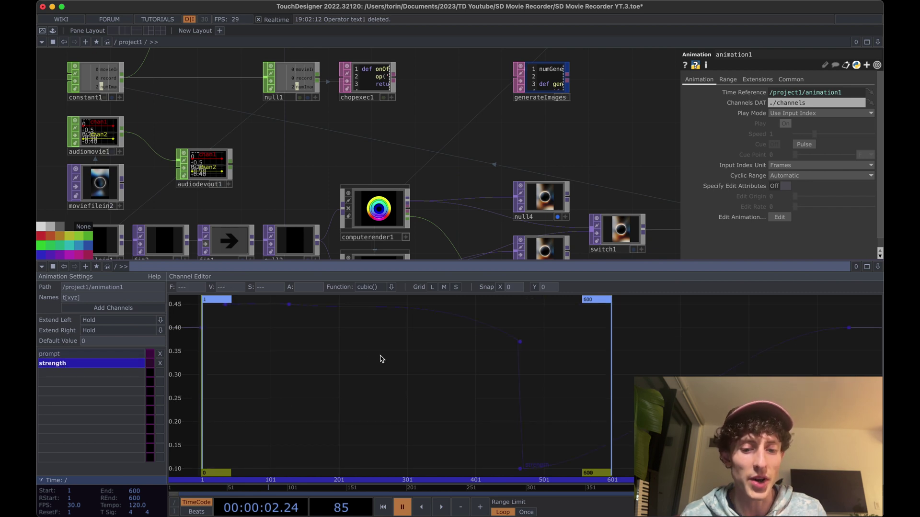
pyautogui.keyDown('shift'); pyautogui.click(67, 355); pyautogui.keyUp('shift')
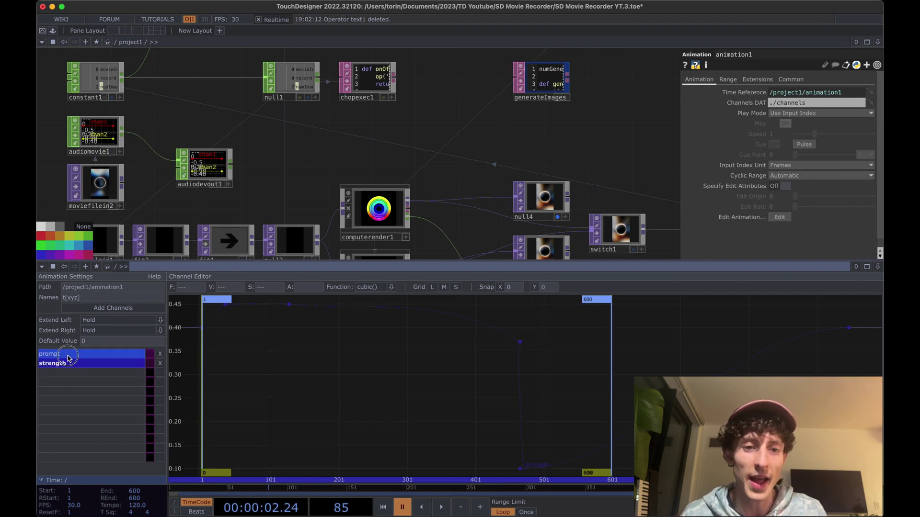
pyautogui.click(67, 356)
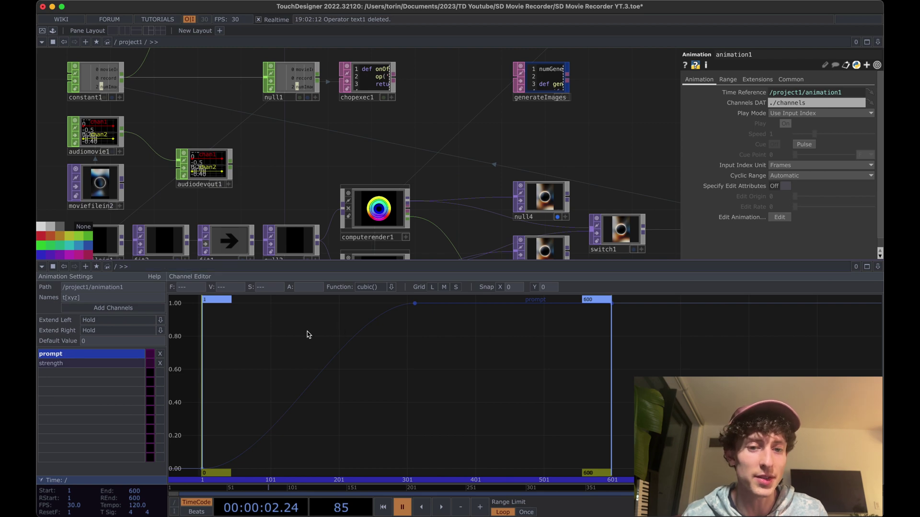
pyautogui.scroll(5, 433, 130)
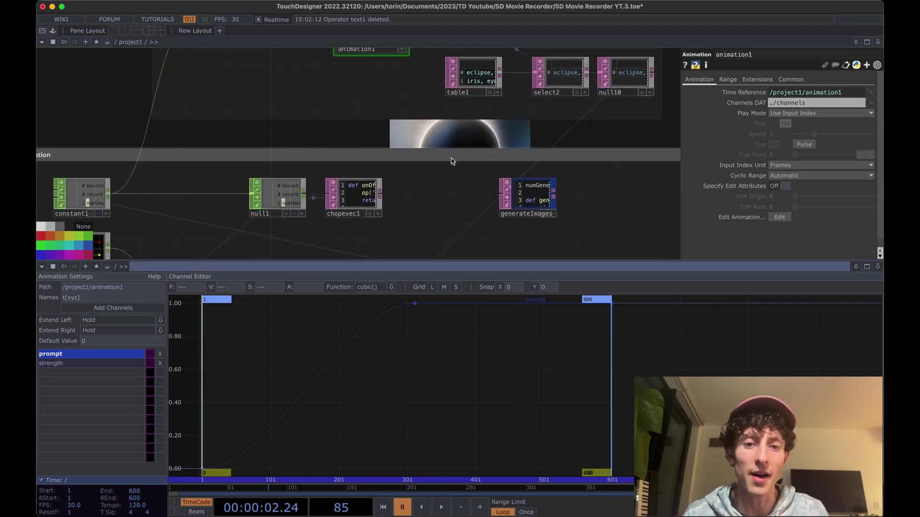
# Select table1 to relate its prompts to the animation, and close the channel editor
pyautogui.click(488, 74)
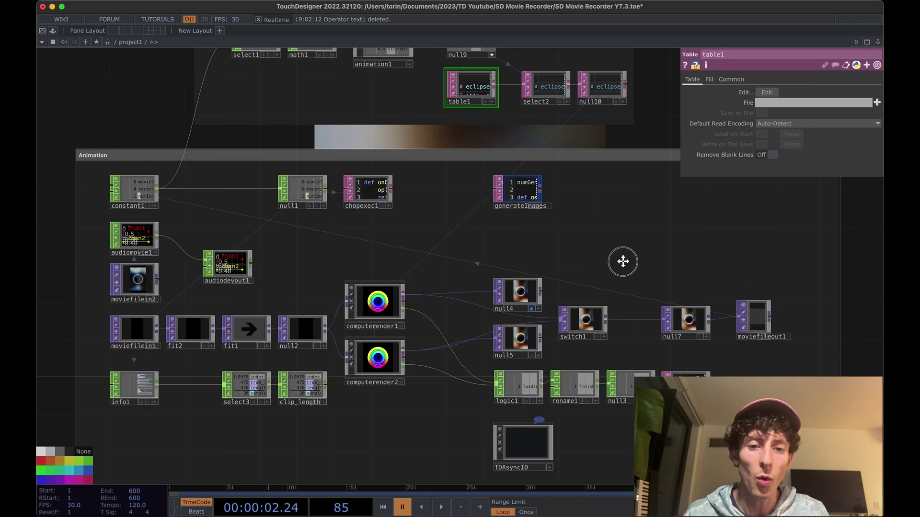
pyautogui.moveTo(622, 260); pyautogui.dragTo(636, 309)
pyautogui.scroll(-1, 633, 286)
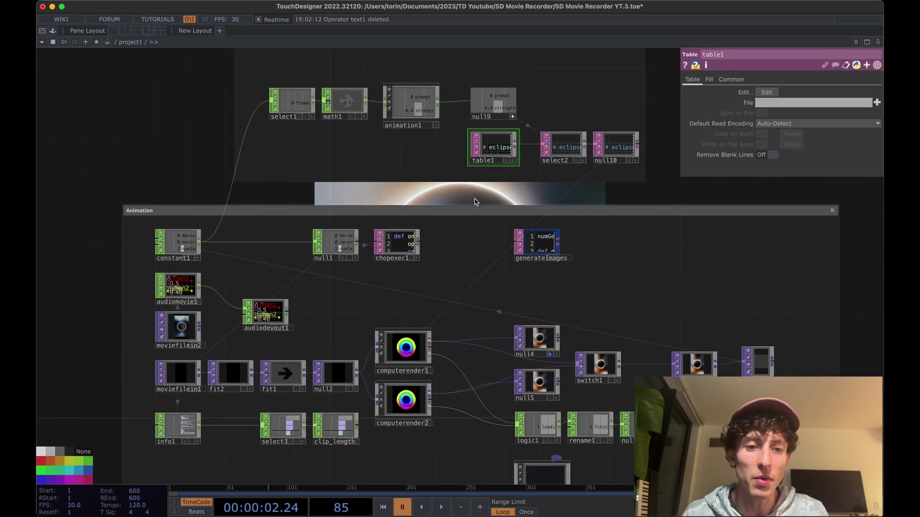
# Duplicate computerender2 below the original and wire the copy into the generator network, connecting its outputs to the switch1 and logic1 branches
pyautogui.moveTo(203, 82); pyautogui.dragTo(651, 93)
pyautogui.scroll(-2, 639, 151)
pyautogui.moveTo(639, 153); pyautogui.dragTo(638, 151)
pyautogui.moveTo(638, 150); pyautogui.dragTo(632, 137, button='middle')
pyautogui.click(419, 300)
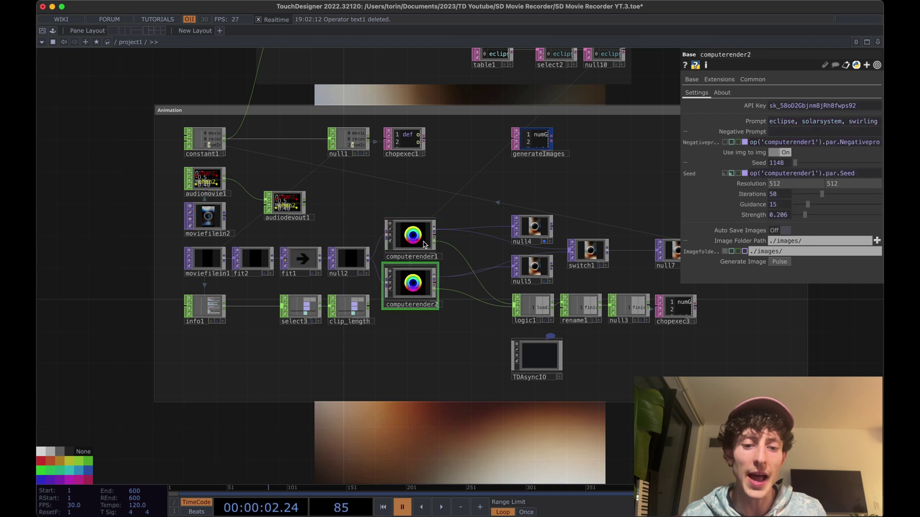
pyautogui.press('super+v')
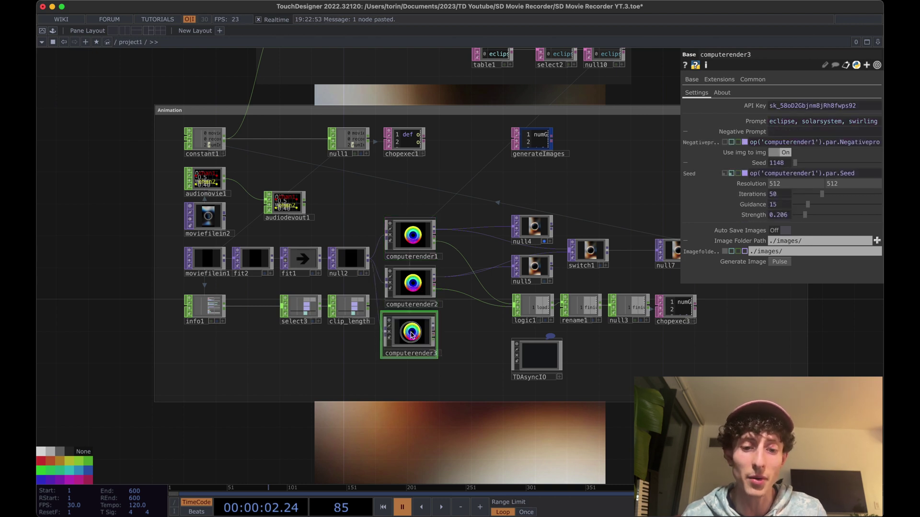
pyautogui.moveTo(437, 338); pyautogui.dragTo(557, 268)
pyautogui.moveTo(436, 341); pyautogui.dragTo(513, 307)
# Compare the parameters of computerender1, computerender2 and computerender3, including the expressions that reference computerender1
pyautogui.click(424, 301)
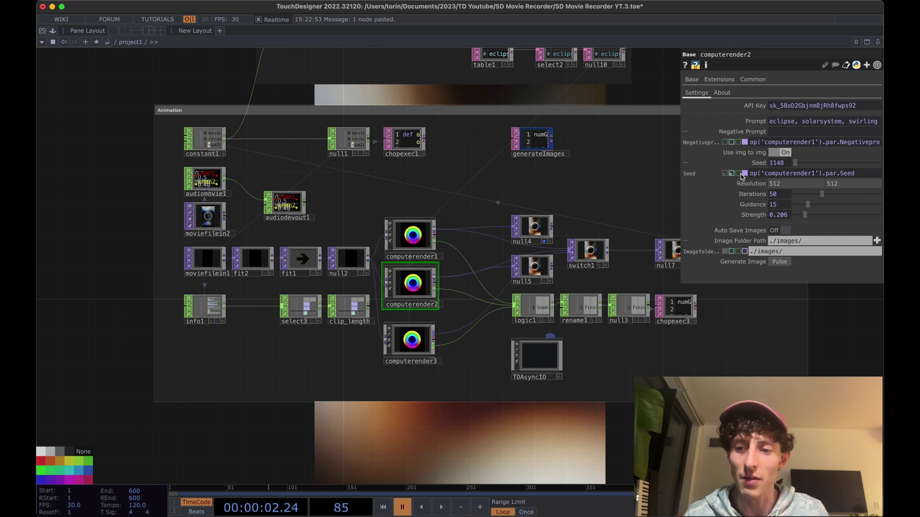
pyautogui.click(715, 133)
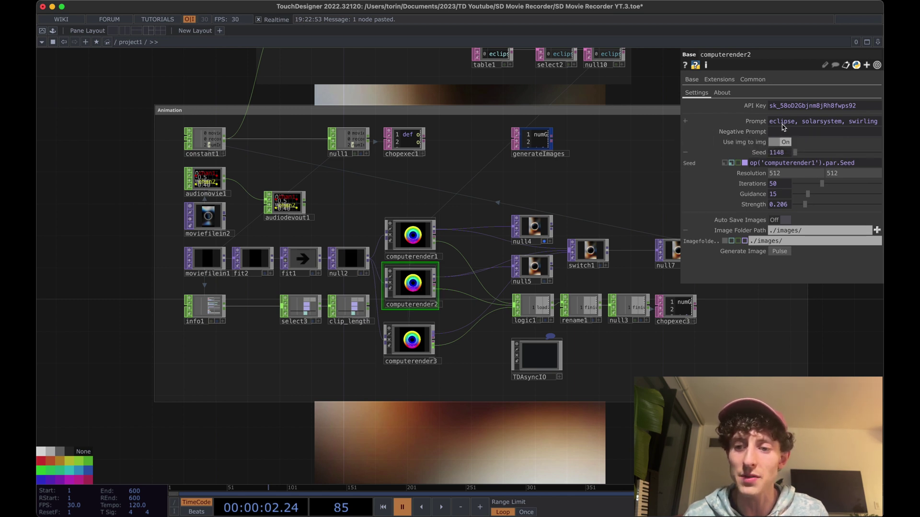
pyautogui.click(401, 226)
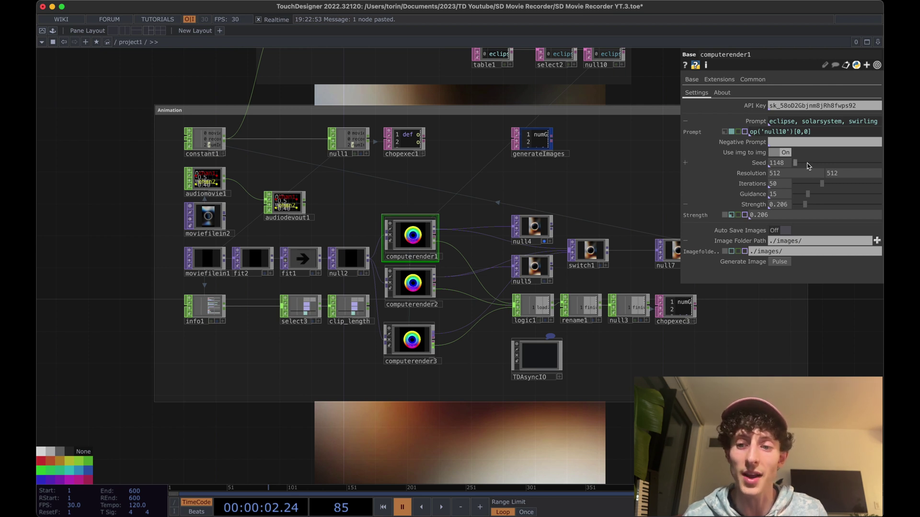
pyautogui.click(414, 285)
pyautogui.click(412, 339)
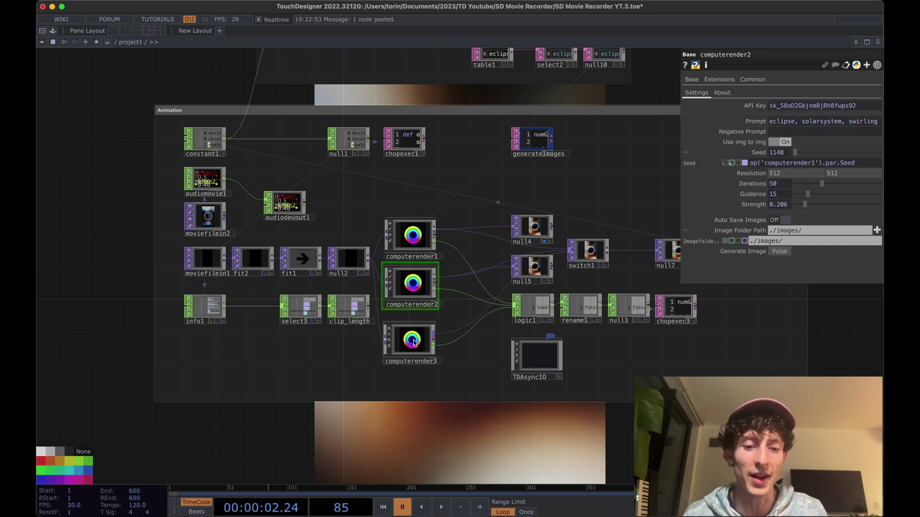
# Check constant1's numImageGenerators value and move computerender2 slightly lower, closer to computerender3
pyautogui.click(204, 140)
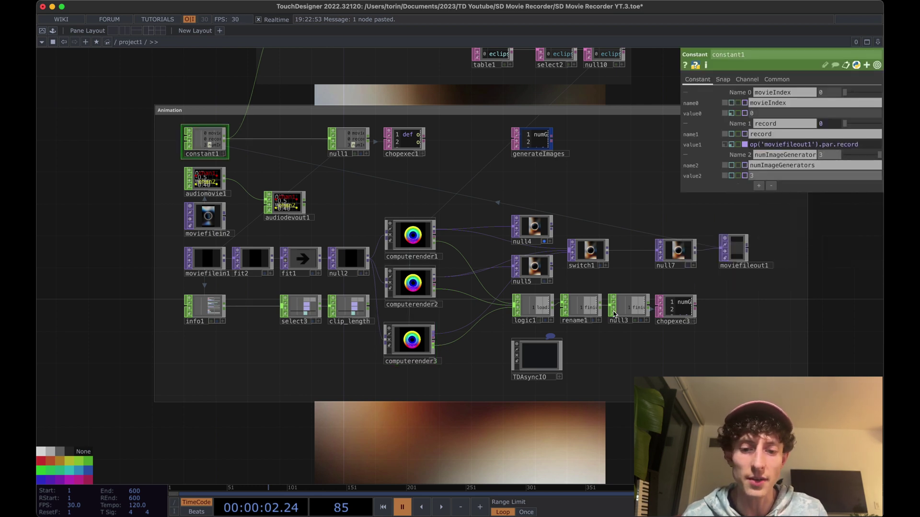
pyautogui.moveTo(633, 376); pyautogui.dragTo(613, 386)
pyautogui.moveTo(392, 294); pyautogui.dragTo(391, 302)
pyautogui.click(392, 359)
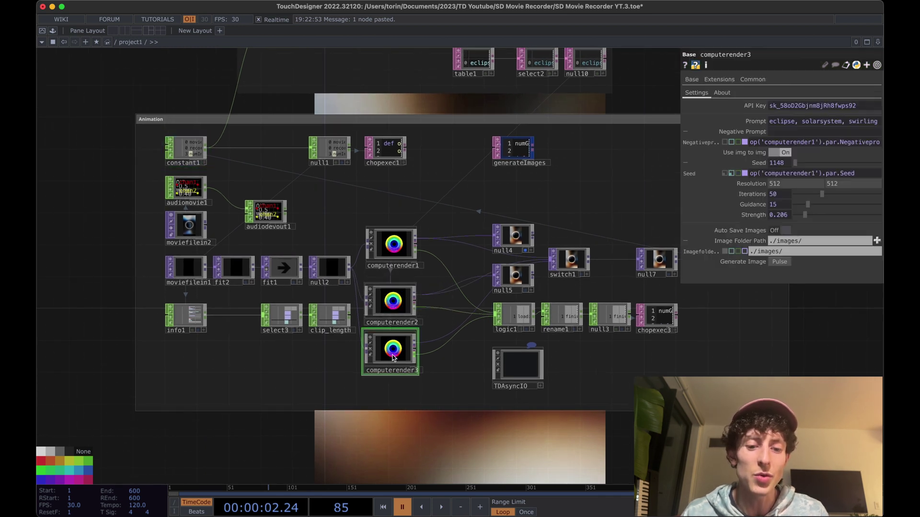
# Review computerender3's linked parameters and computerender1's own prompt, seed and strength settings
pyautogui.scroll(1, 455, 375)
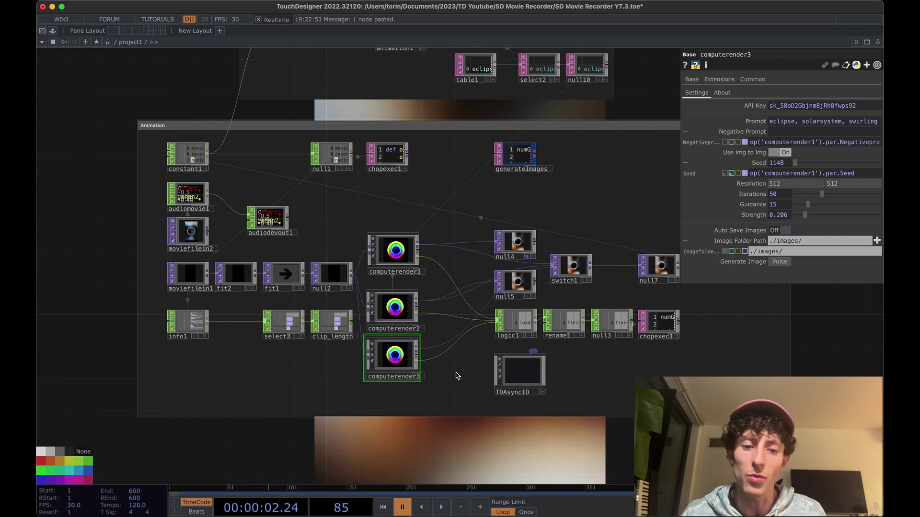
pyautogui.scroll(3, 456, 376)
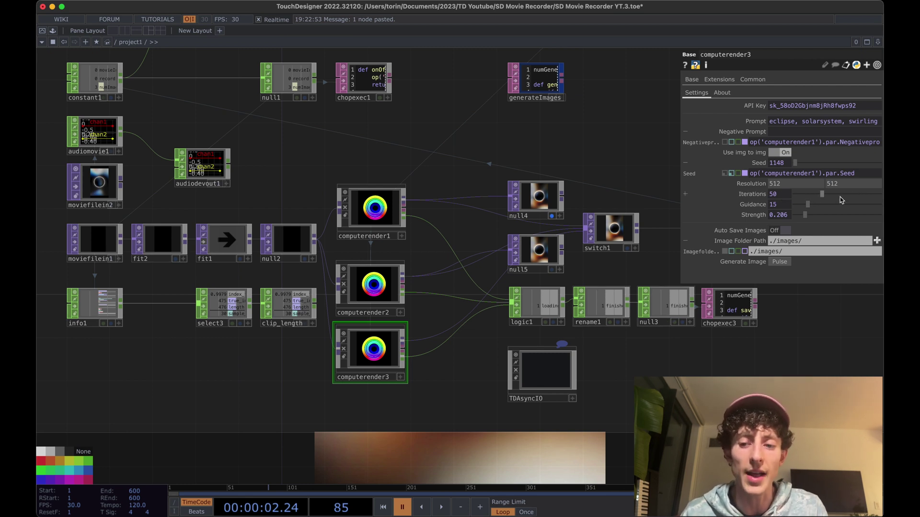
pyautogui.click(370, 211)
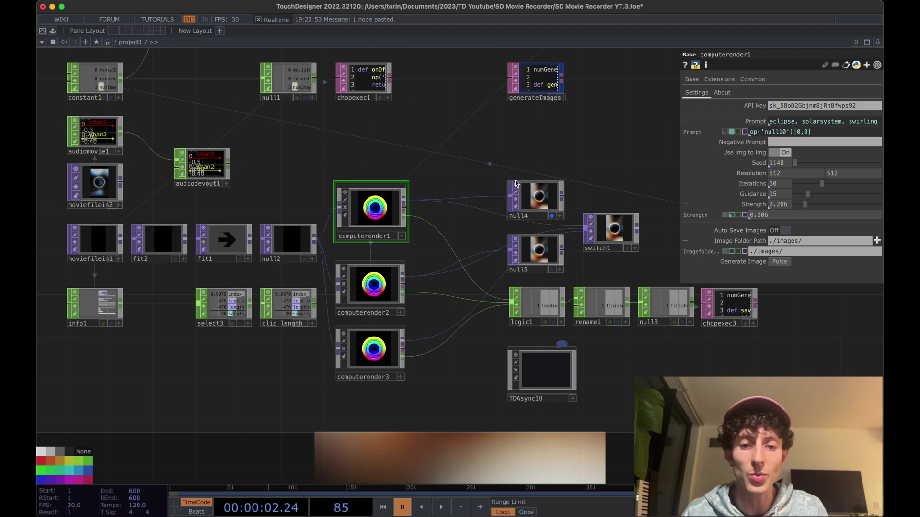
pyautogui.scroll(-2, 460, 176)
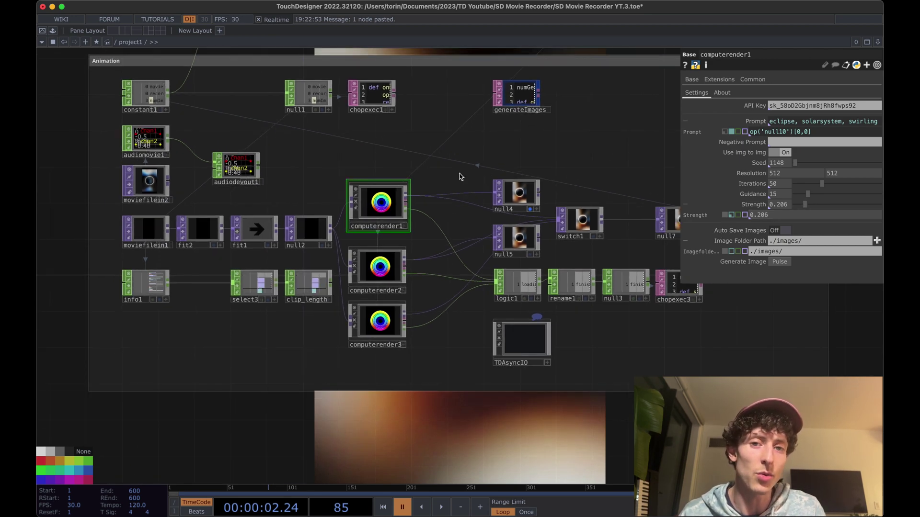
pyautogui.moveTo(462, 175); pyautogui.dragTo(453, 181)
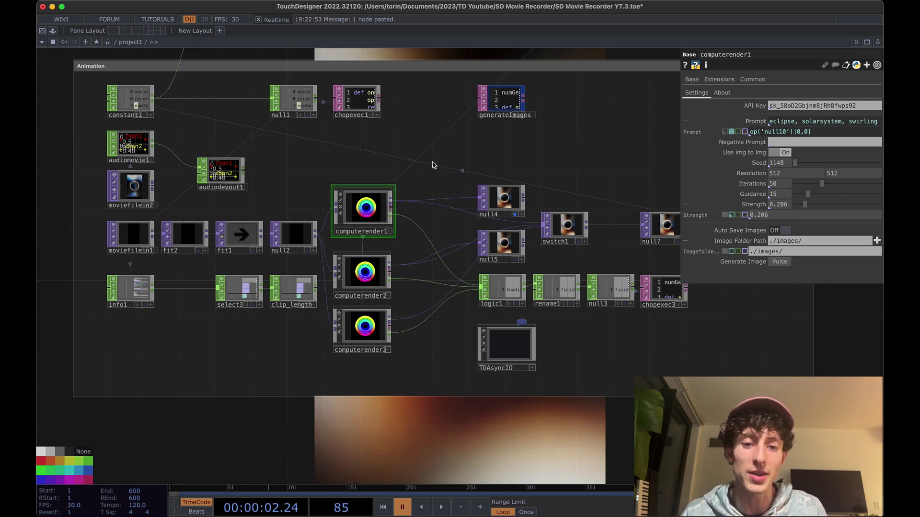
# Delete the duplicated computerender3 operator and frame the remaining network
pyautogui.scroll(3, 422, 170)
pyautogui.click(354, 272)
pyautogui.click(355, 350)
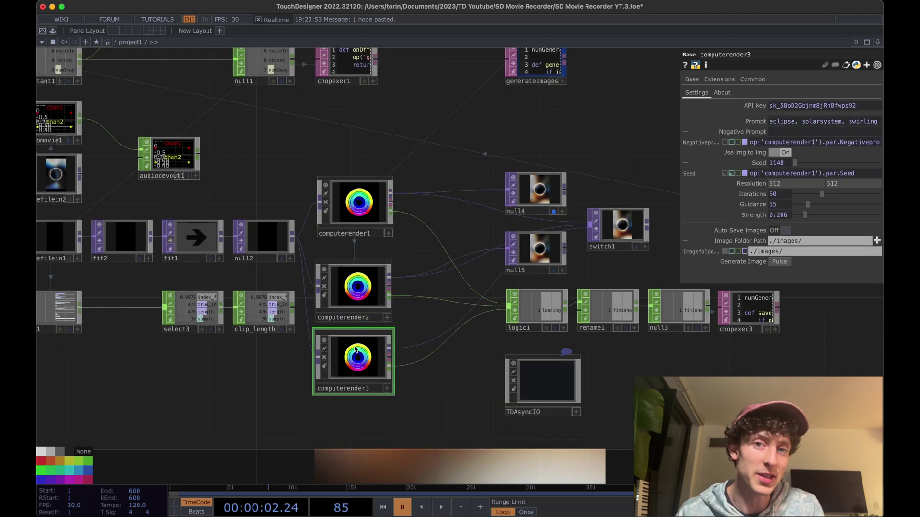
pyautogui.press('Delete')
pyautogui.press('h')
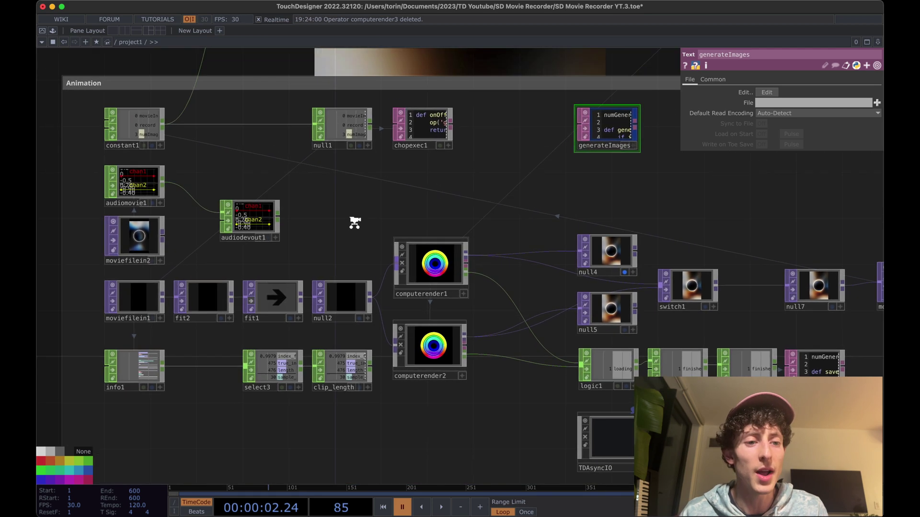
pyautogui.click(160, 127)
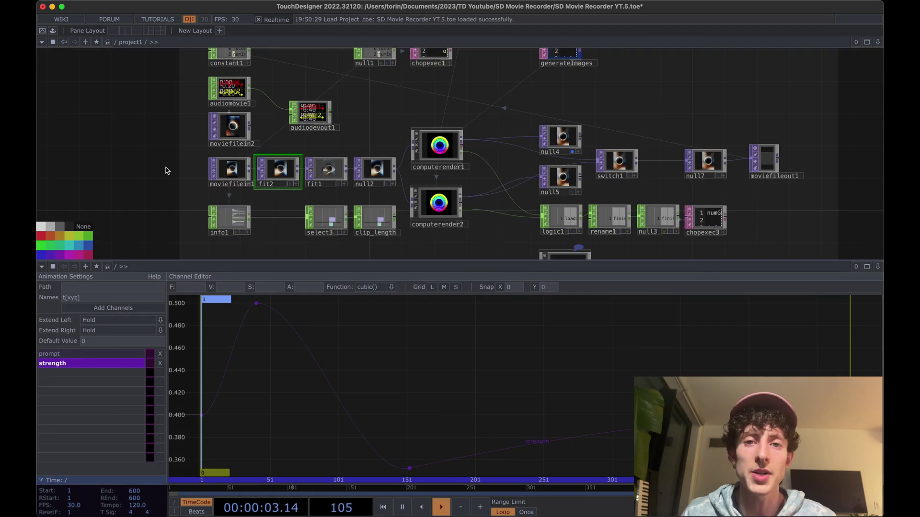
# Show computerender1's parameters and check its Use img to img setting
pyautogui.scroll(2, 165, 168)
pyautogui.moveTo(158, 166); pyautogui.dragTo(135, 170)
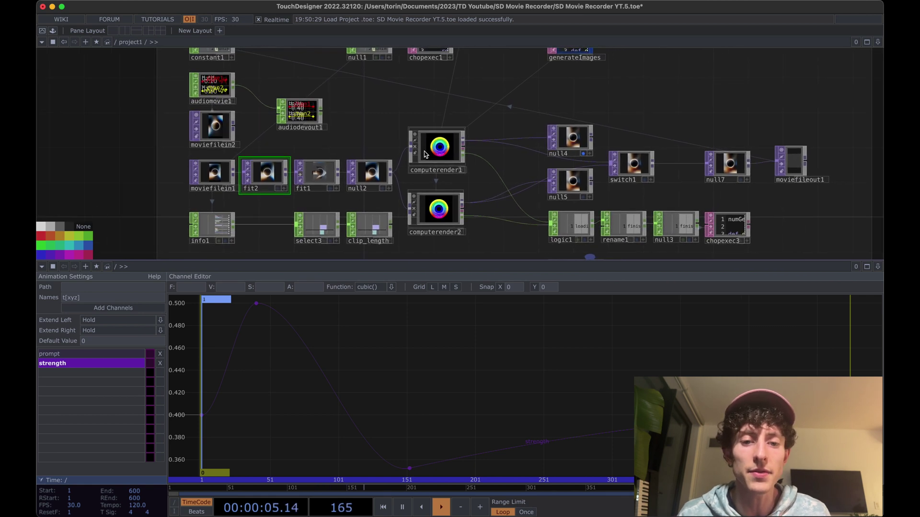
pyautogui.click(439, 154)
pyautogui.press('p')
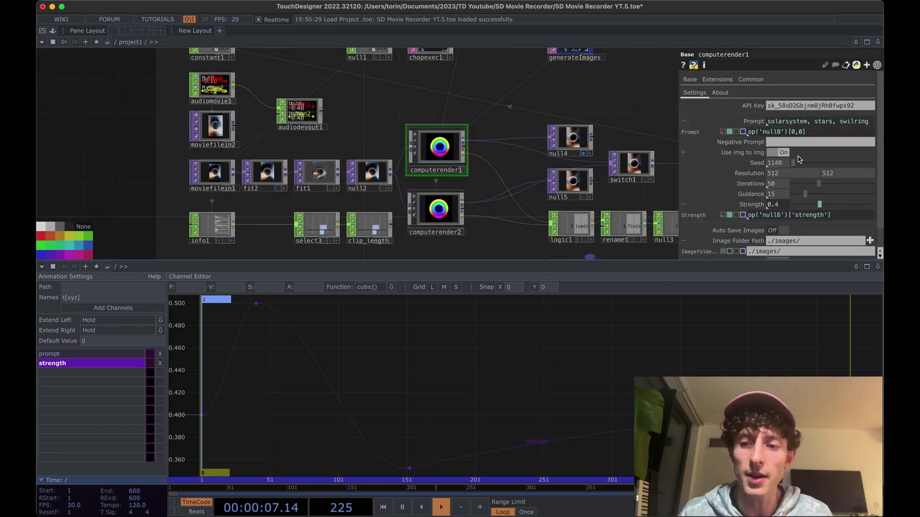
pyautogui.click(783, 153)
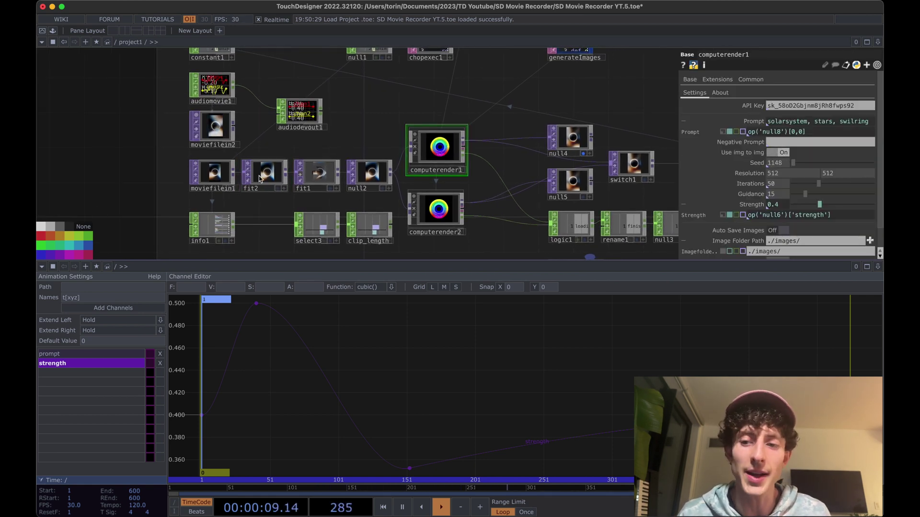
# Compare fit2's custom output resolution with computerender1's Resolution parameters
pyautogui.click(259, 178)
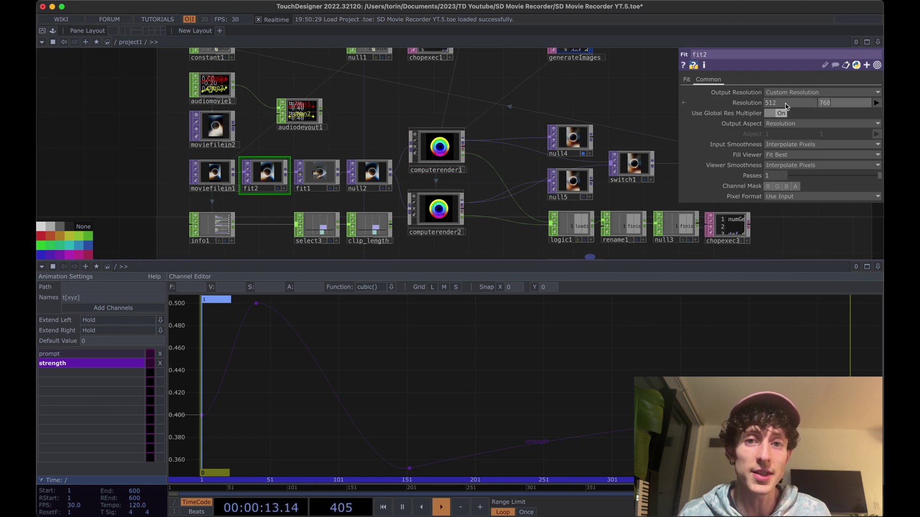
pyautogui.scroll(2, 446, 152)
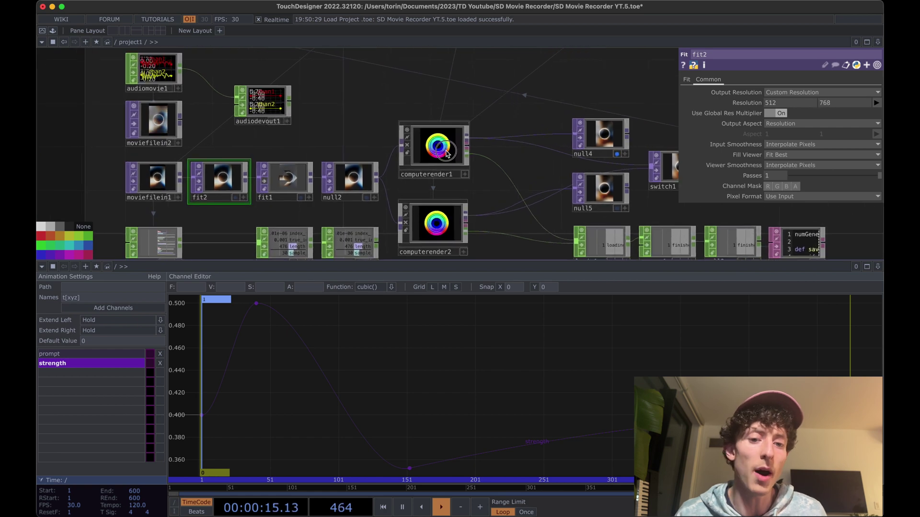
pyautogui.click(446, 153)
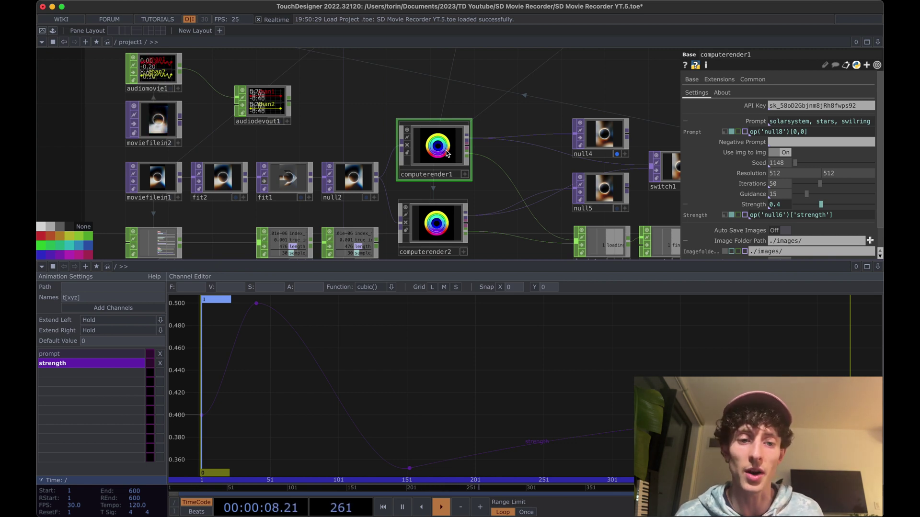
pyautogui.scroll(-1, 445, 153)
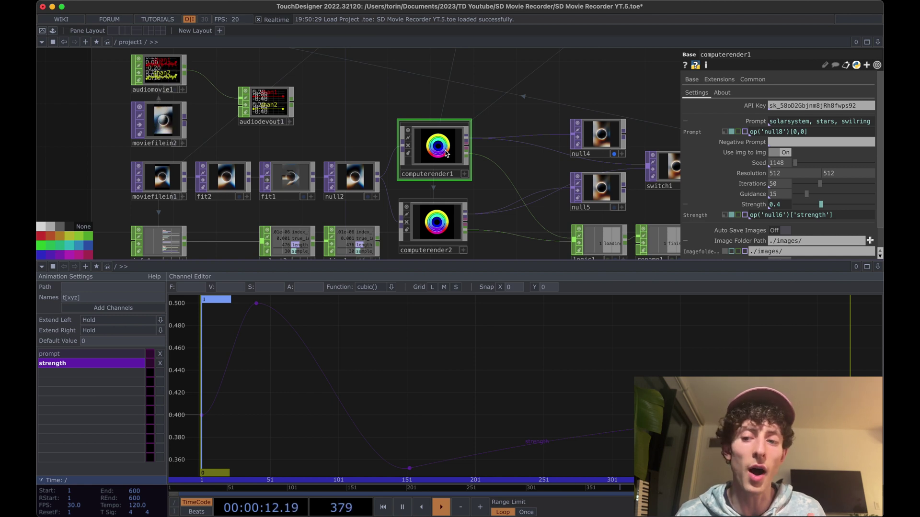
pyautogui.click(228, 179)
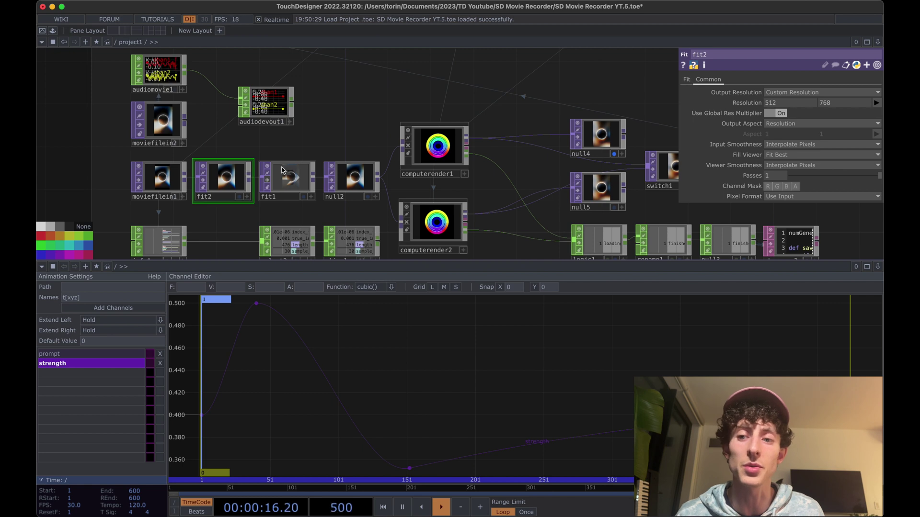
# Inspect moviefilein1's info for the source clip's size and aspect, and compare it with fit2's output resolution
pyautogui.click(160, 184)
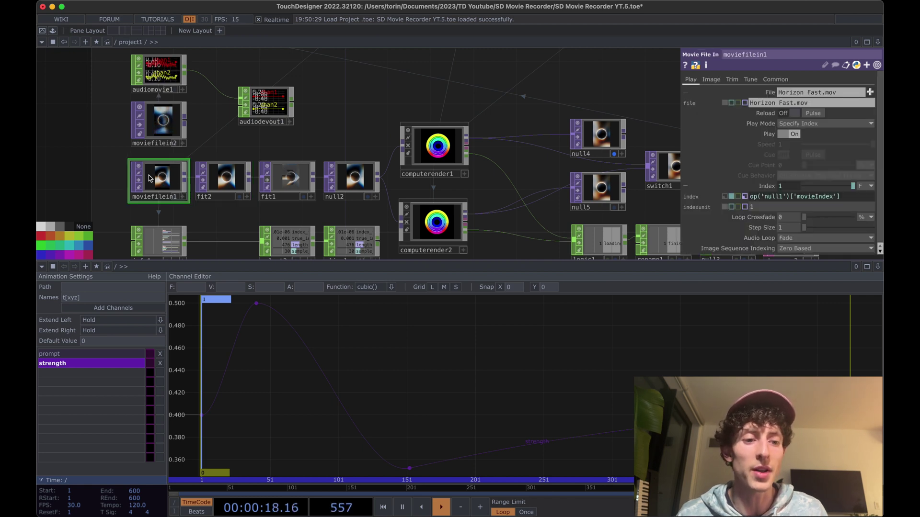
pyautogui.rightClick(151, 177)
pyautogui.click(168, 136)
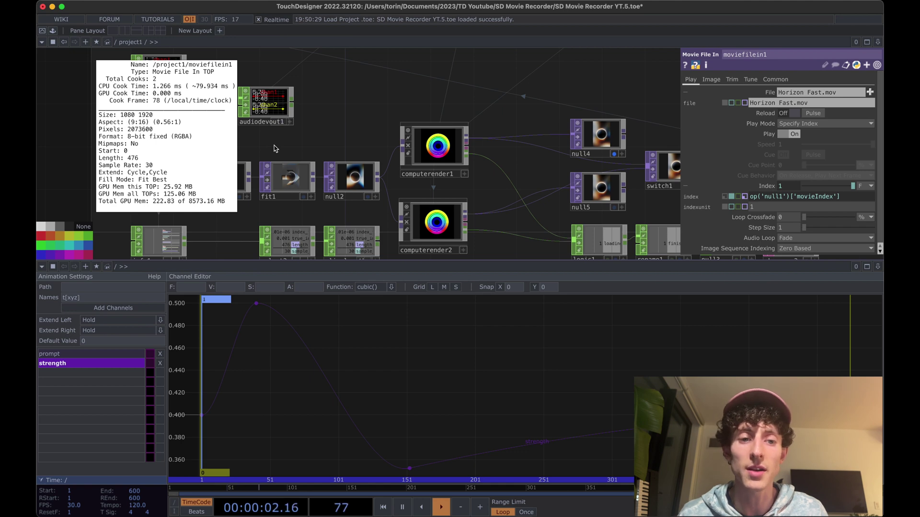
pyautogui.click(225, 175)
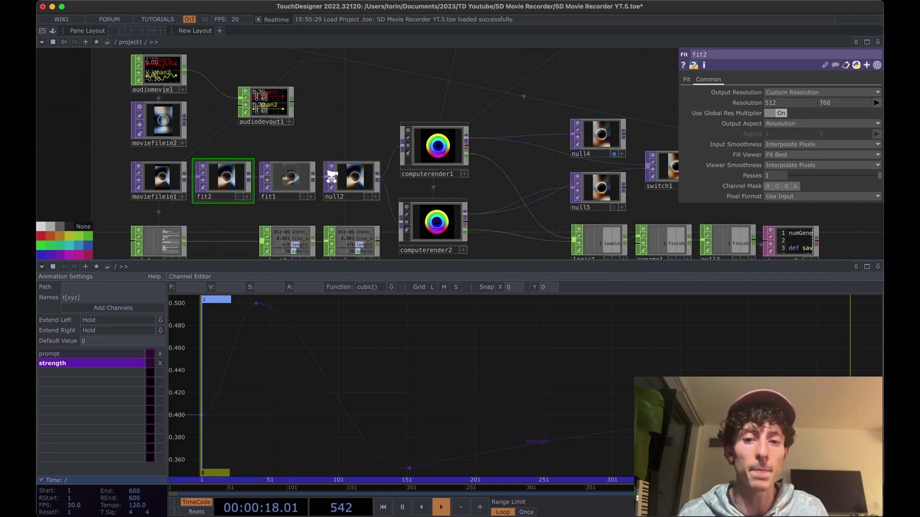
pyautogui.scroll(3, 331, 177)
pyautogui.moveTo(390, 115); pyautogui.dragTo(379, 114)
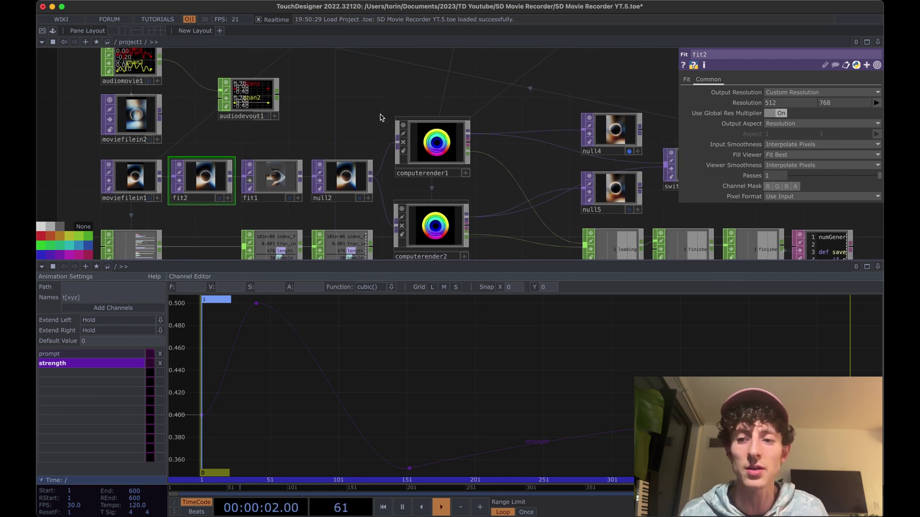
pyautogui.hscroll(3, 383, 101)
pyautogui.hscroll(4, 587, 88)
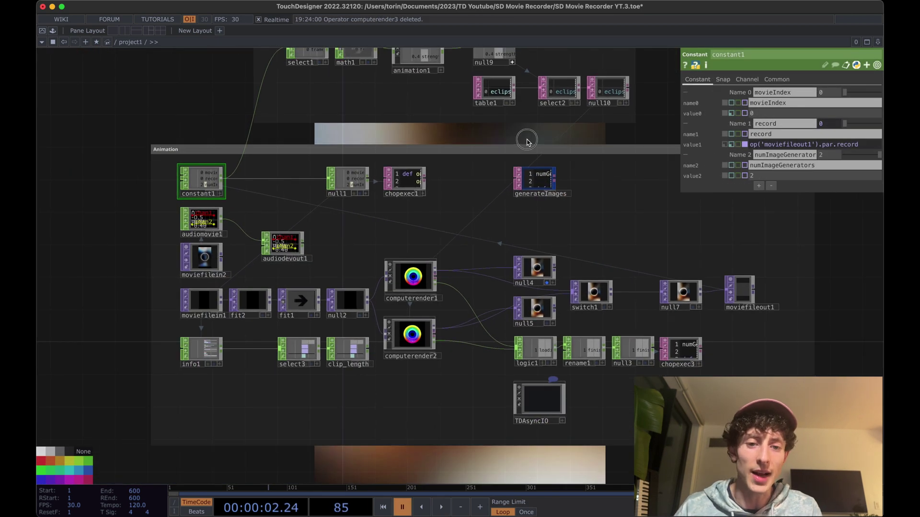
pyautogui.moveTo(526, 143); pyautogui.dragTo(493, 185)
pyautogui.scroll(-1, 525, 177)
pyautogui.scroll(-1, 488, 187)
pyautogui.click(334, 102)
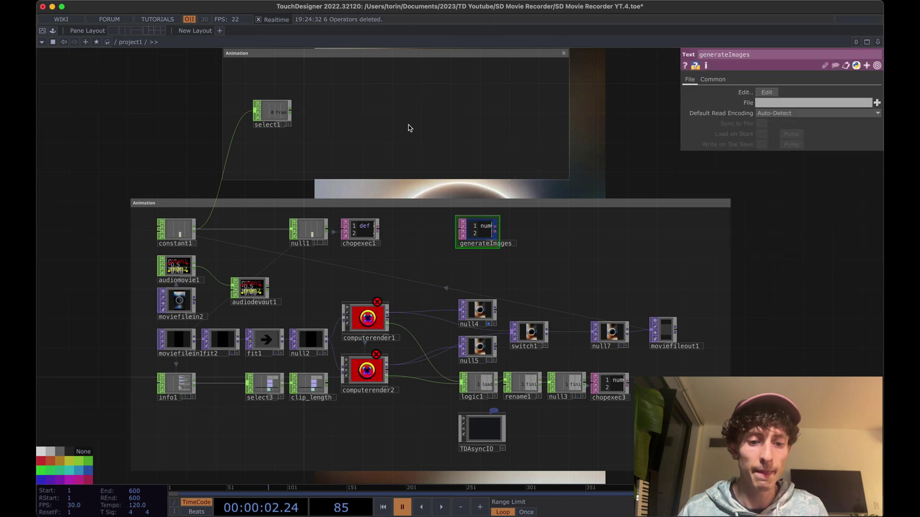
# Switch computerender1's Prompt parameter from the null10 expression to constant mode and open the Prompt field
pyautogui.click(374, 317)
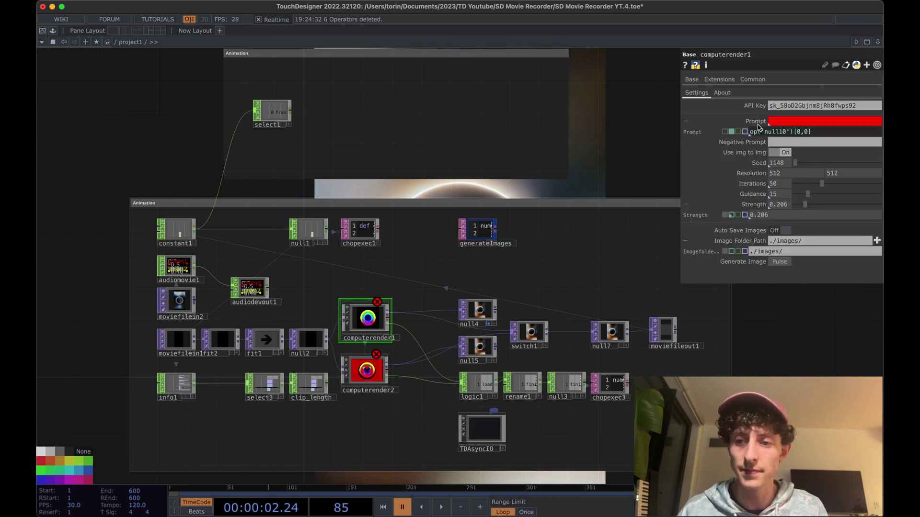
pyautogui.click(725, 131)
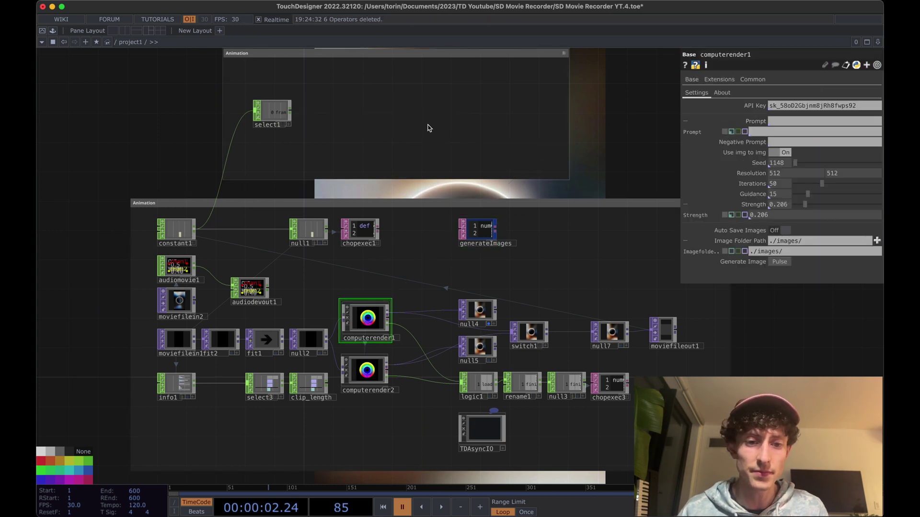
pyautogui.moveTo(405, 132); pyautogui.dragTo(411, 127)
pyautogui.scroll(2, 242, 313)
pyautogui.moveTo(308, 274); pyautogui.dragTo(325, 291)
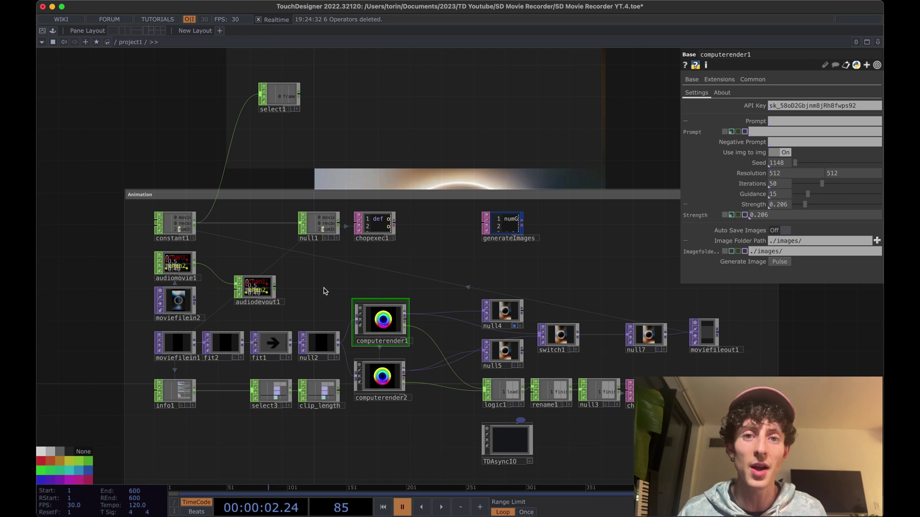
pyautogui.click(780, 123)
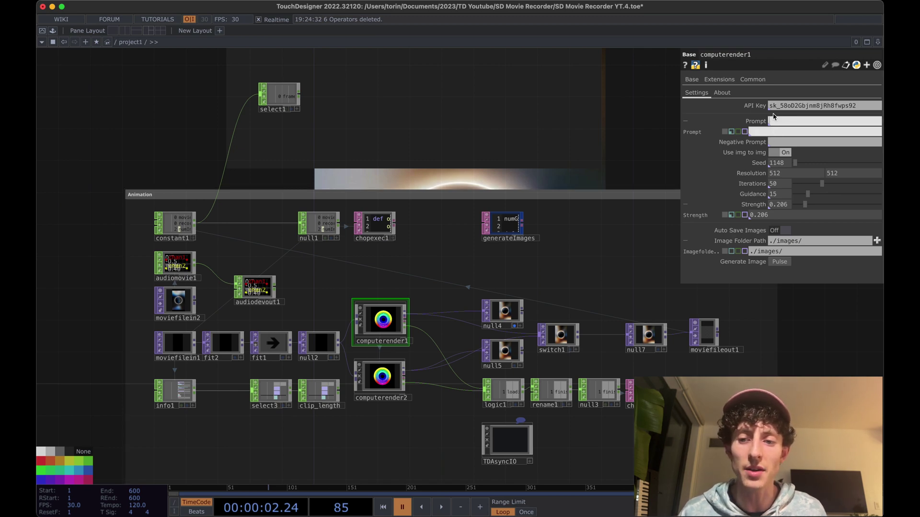
pyautogui.moveTo(429, 271); pyautogui.dragTo(436, 261)
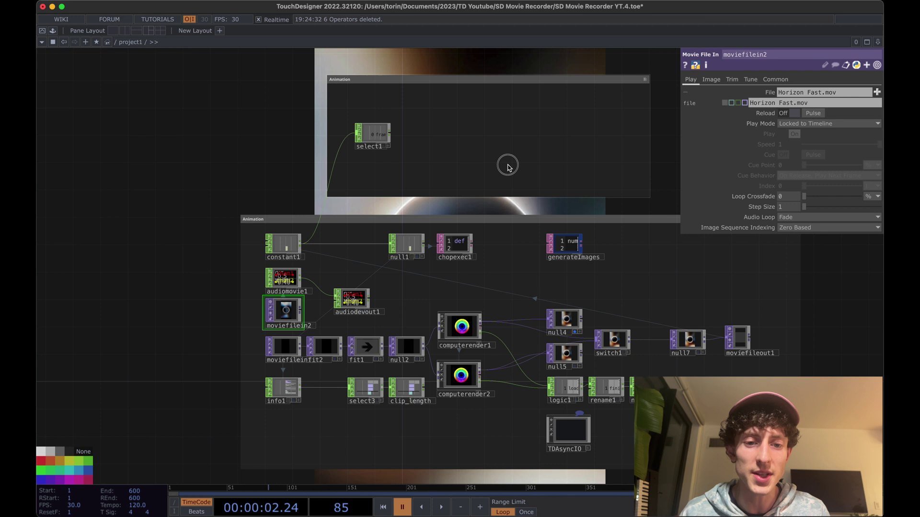
# Add an Animation COMP beside select1 in the upper Animation network box
pyautogui.moveTo(506, 165); pyautogui.dragTo(464, 147)
pyautogui.press('Tab')
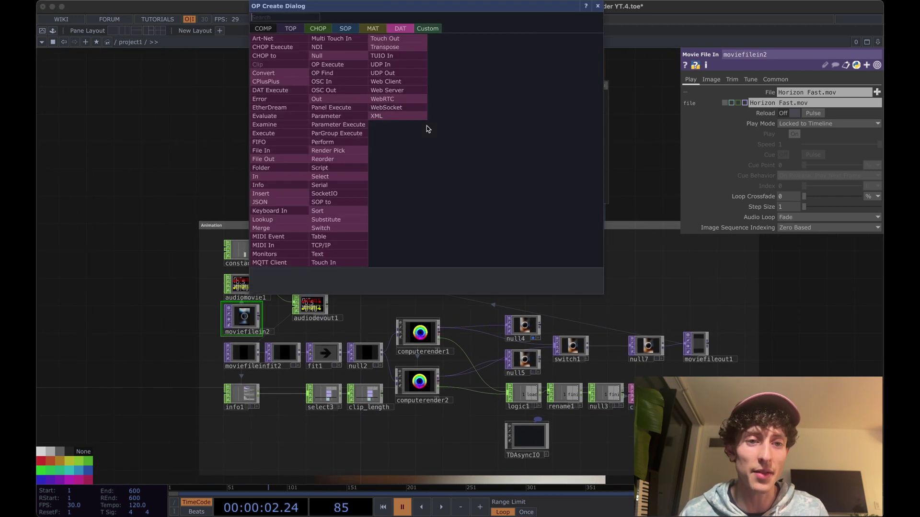
pyautogui.click(263, 29)
pyautogui.write('ani')
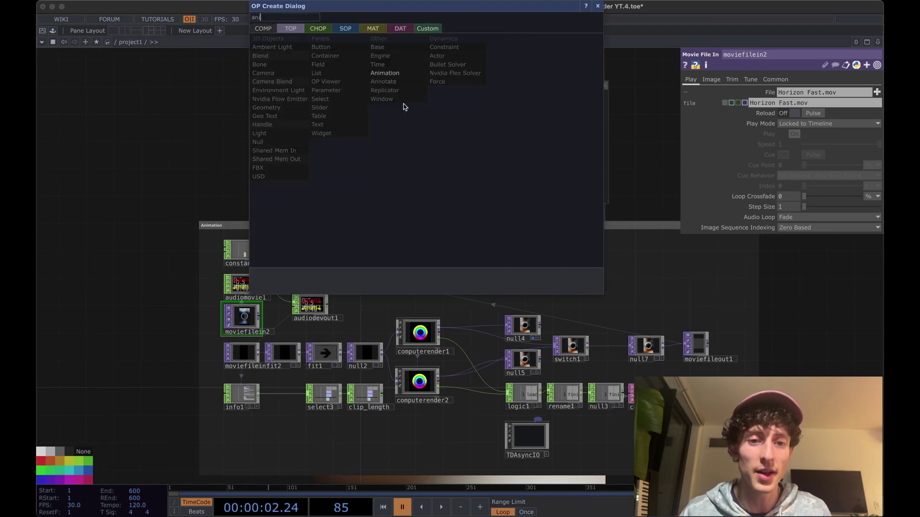
pyautogui.click(390, 74)
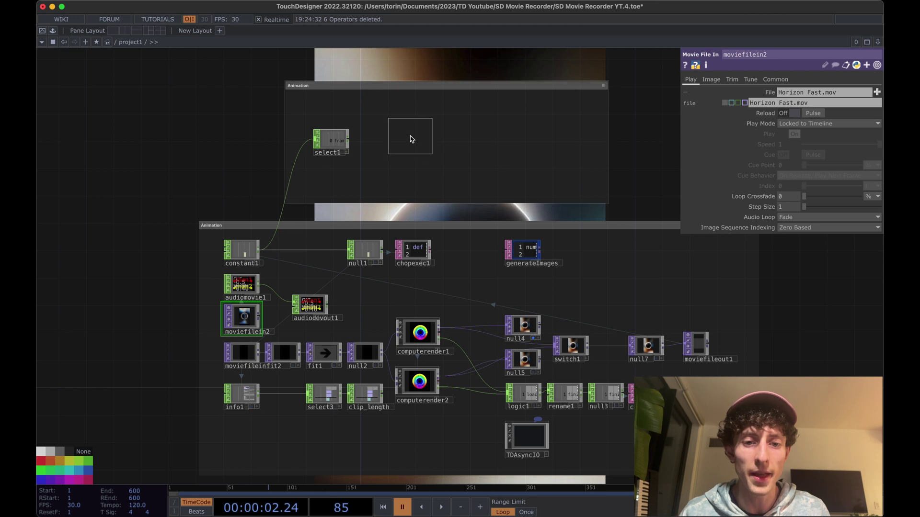
pyautogui.click(432, 160)
# Connect select1's frame output to the input of animation1
pyautogui.scroll(3, 421, 141)
pyautogui.click(259, 152)
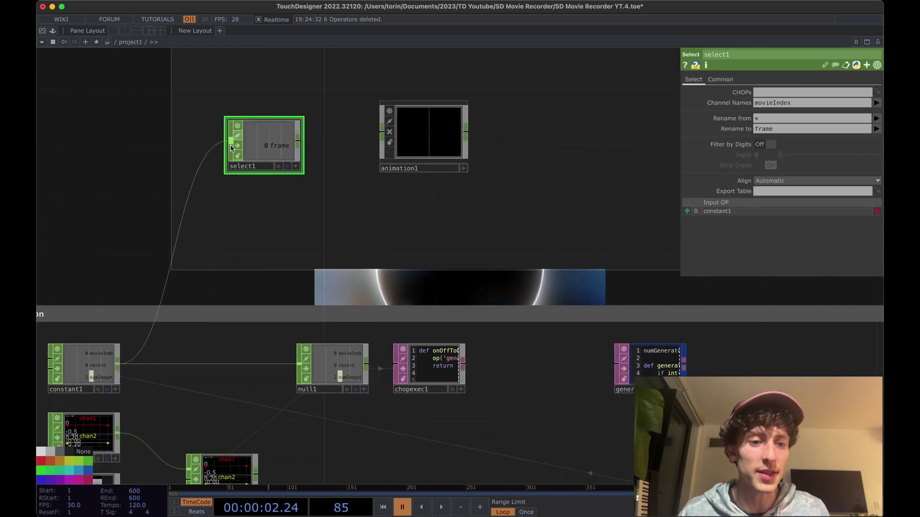
pyautogui.moveTo(300, 146); pyautogui.dragTo(382, 133)
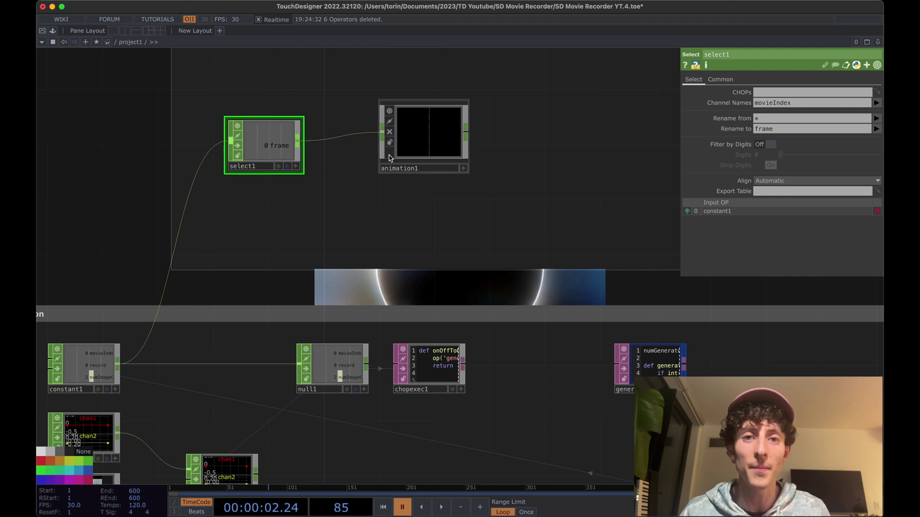
# Set animation1's range Type to Custom
pyautogui.click(411, 129)
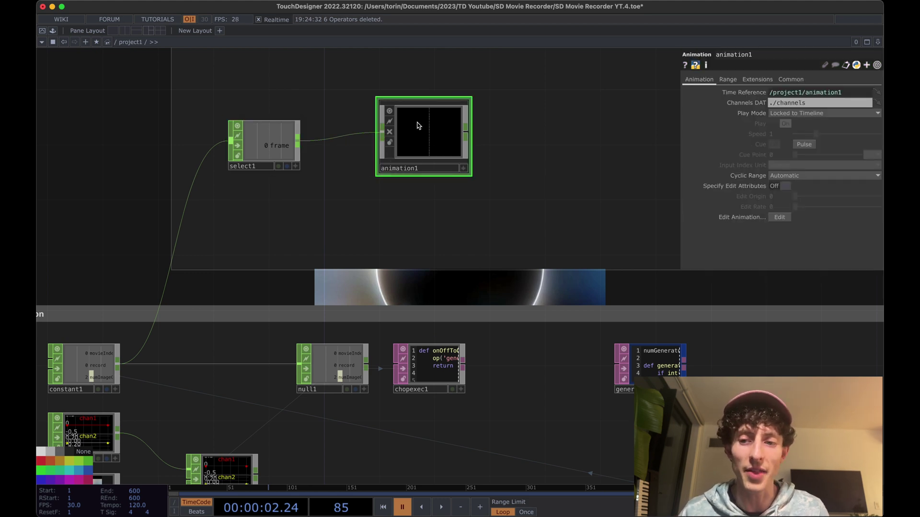
pyautogui.click(728, 80)
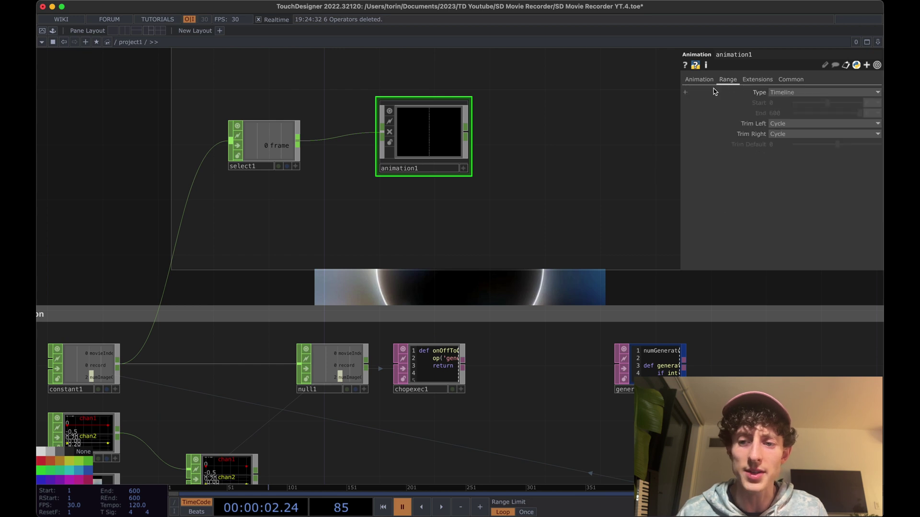
pyautogui.click(807, 98)
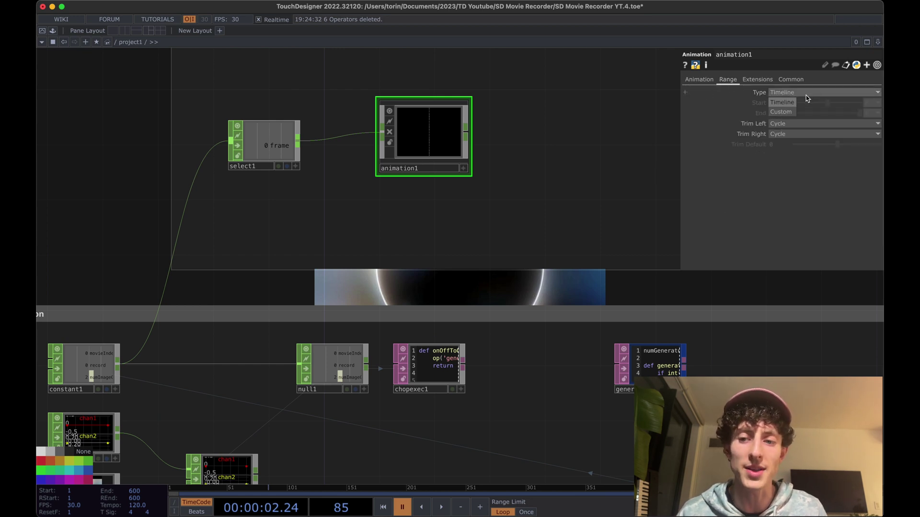
pyautogui.click(785, 113)
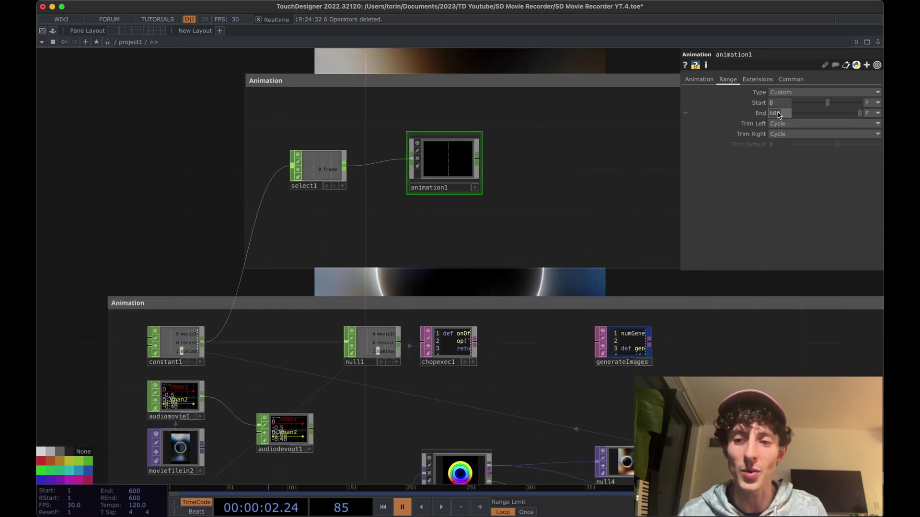
# Check the source clip's length in select3 and clip_length for comparison with animation1's End frame, and return to the animation network
pyautogui.scroll(-2, 603, 211)
pyautogui.hscroll(3, 618, 181)
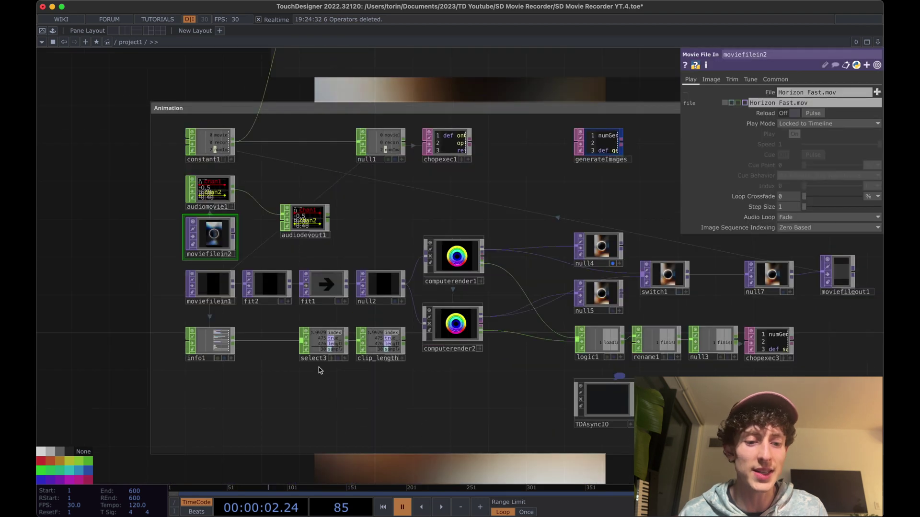
pyautogui.scroll(8, 319, 367)
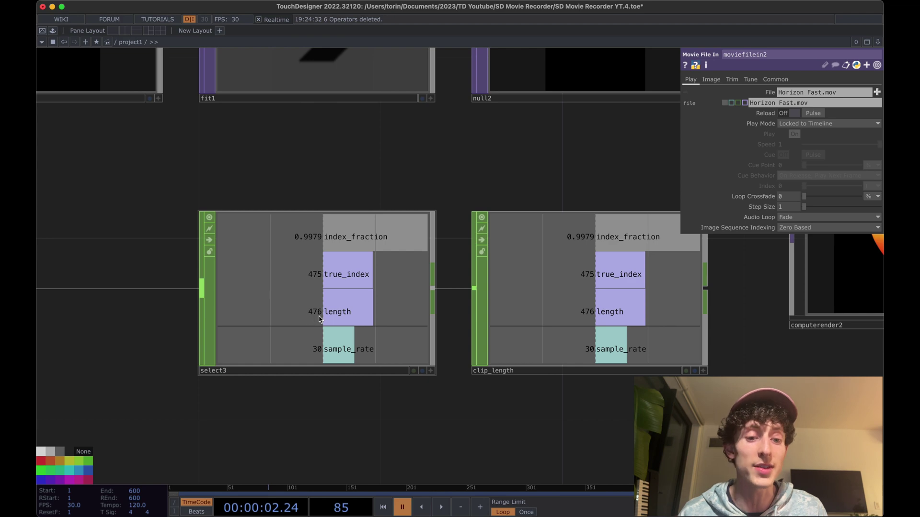
pyautogui.scroll(-8, 320, 319)
pyautogui.moveTo(378, 115); pyautogui.dragTo(367, 259)
pyautogui.scroll(-1, 367, 258)
pyautogui.moveTo(390, 88); pyautogui.dragTo(377, 241)
pyautogui.click(475, 78)
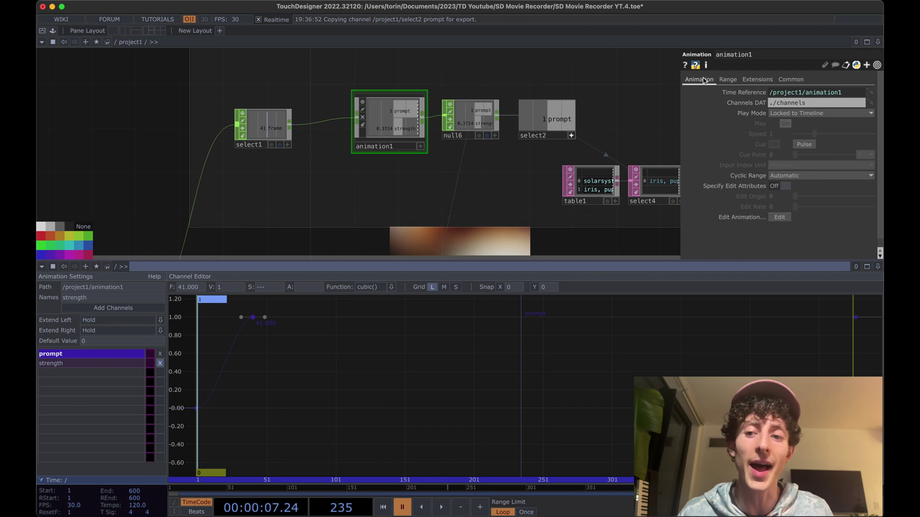
# Run the timeline to see how animation1 responds, and set its Play Mode to Use Input Index
pyautogui.click(786, 113)
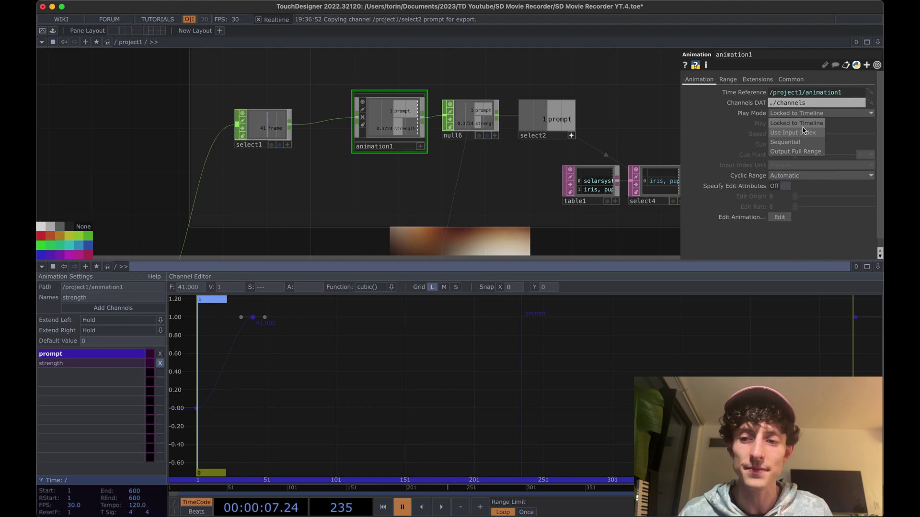
pyautogui.press('space')
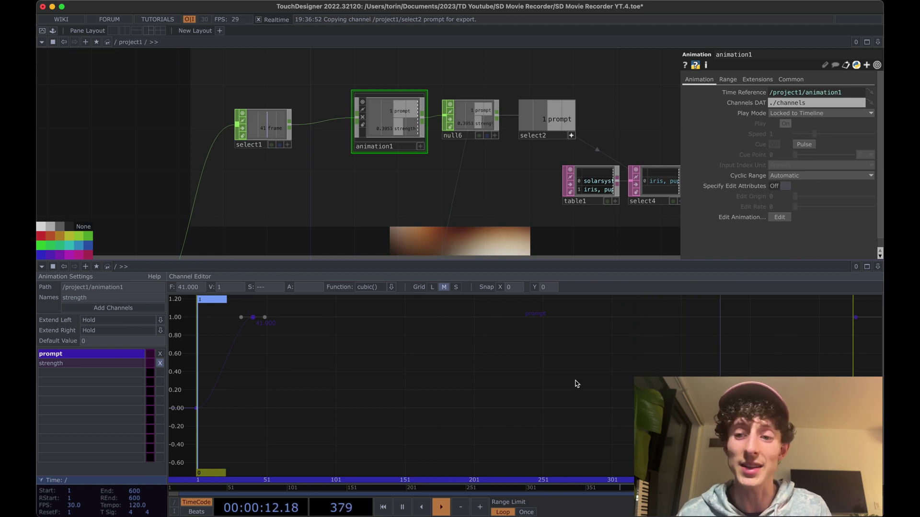
pyautogui.click(825, 114)
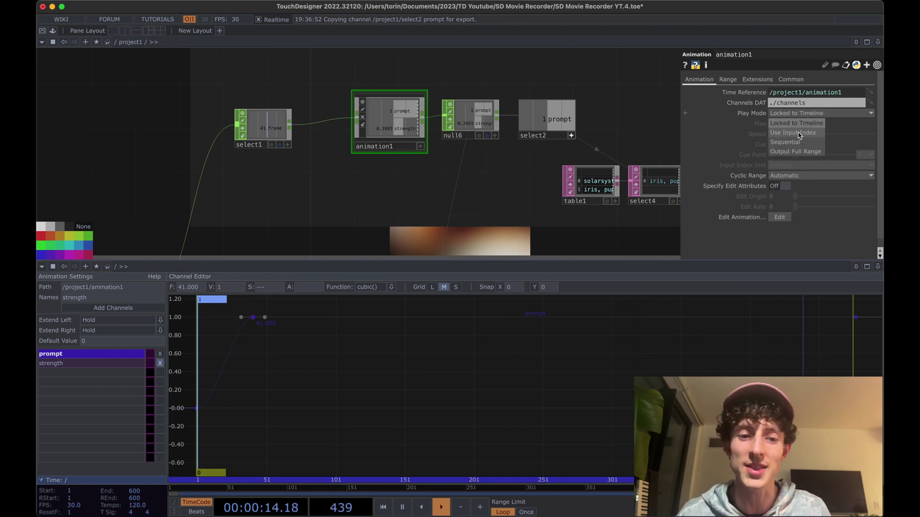
pyautogui.click(813, 123)
# Trace the frame index from select1 to moviefilein1 and inspect moviefilein1's Index expression, returning to animation1
pyautogui.click(264, 146)
pyautogui.moveTo(327, 238); pyautogui.dragTo(408, 147)
pyautogui.scroll(-3, 409, 147)
pyautogui.moveTo(211, 196); pyautogui.dragTo(203, 106)
pyautogui.click(262, 205)
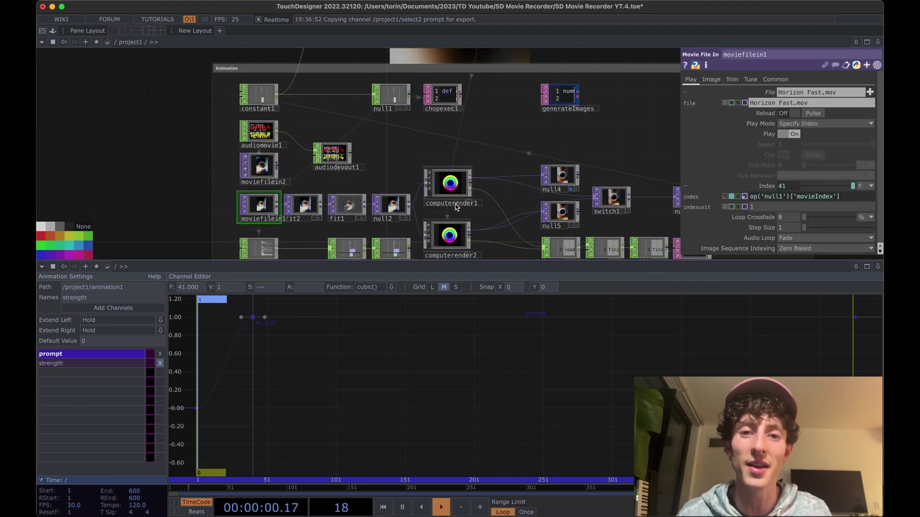
pyautogui.scroll(-2, 470, 187)
pyautogui.moveTo(494, 125); pyautogui.dragTo(479, 188)
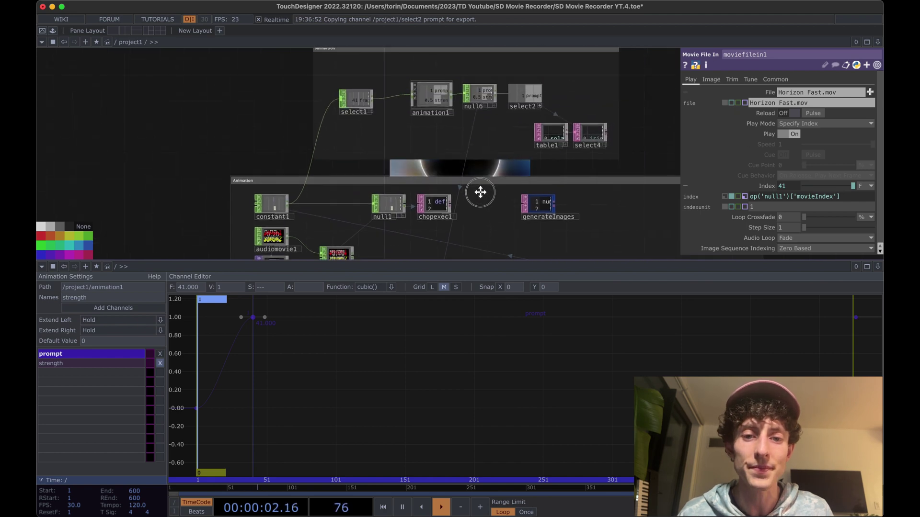
pyautogui.scroll(4, 483, 101)
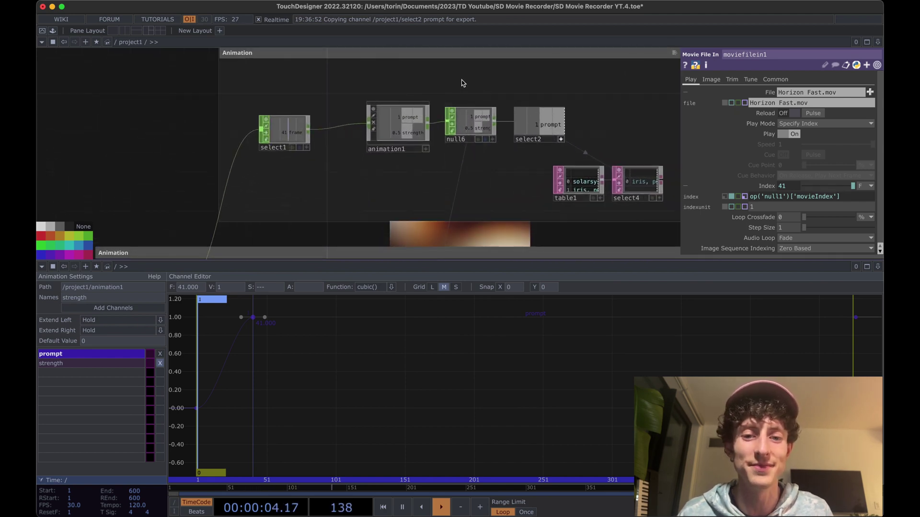
pyautogui.moveTo(460, 80); pyautogui.dragTo(399, 82)
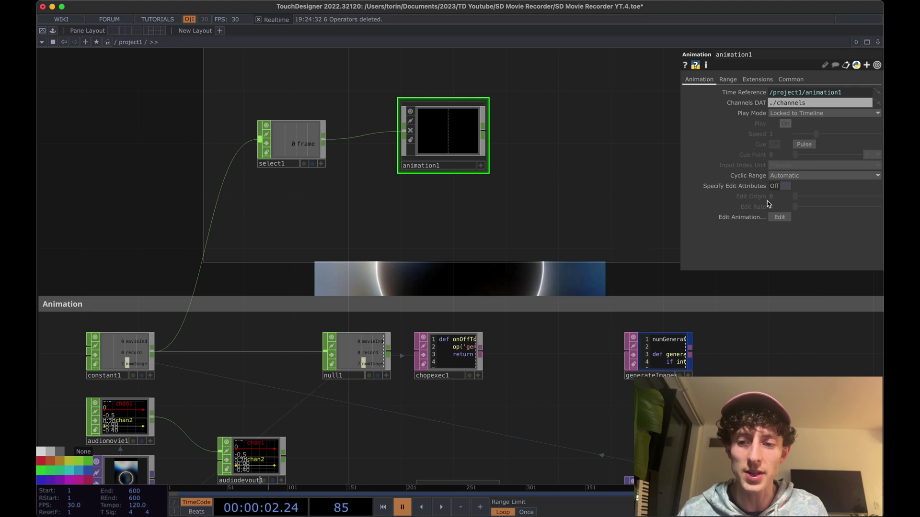
# Open animation1 for editing and add two channels named prompt and strength
pyautogui.click(778, 217)
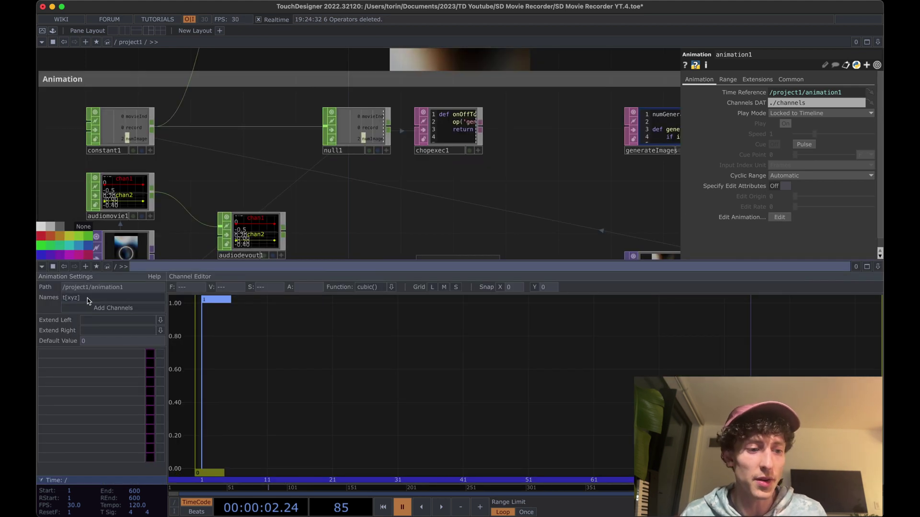
pyautogui.click(65, 298)
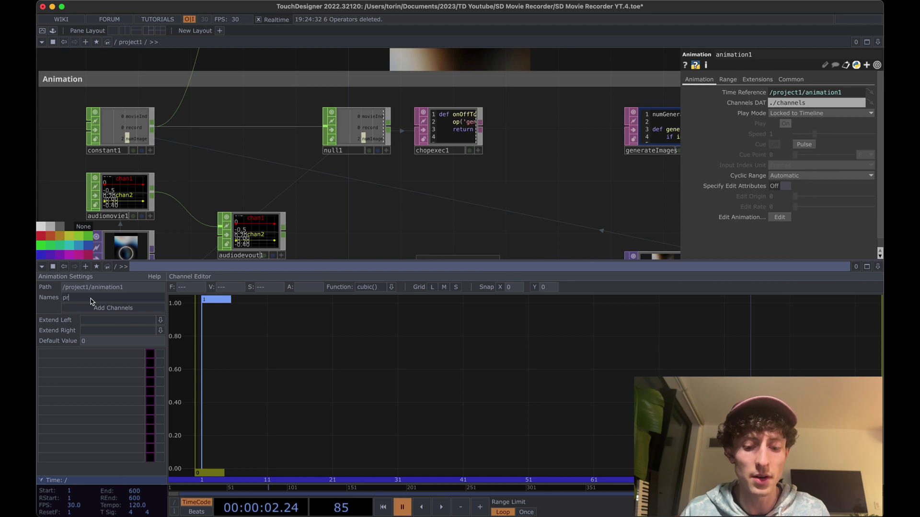
pyautogui.click(93, 308)
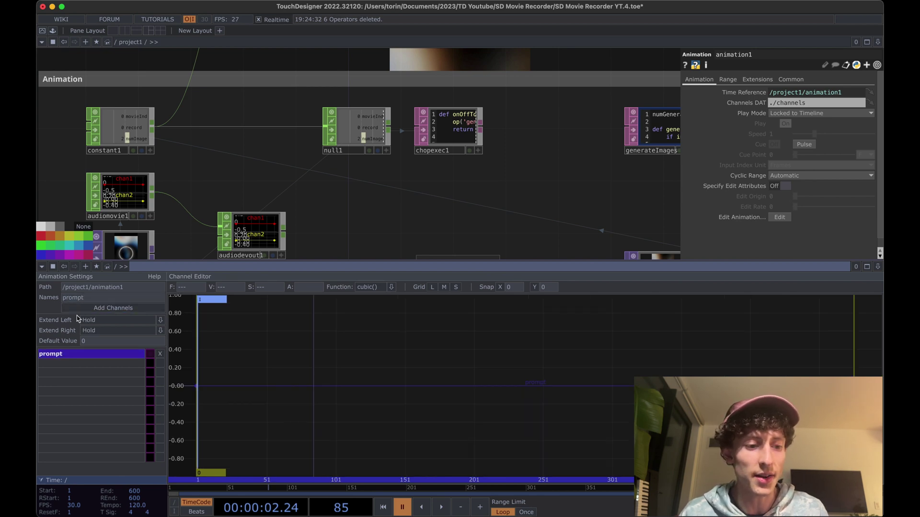
pyautogui.click(81, 301)
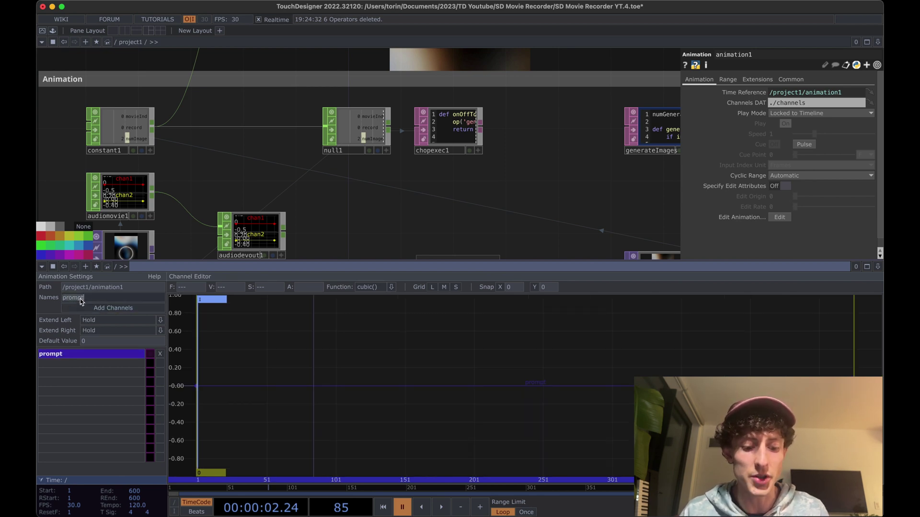
pyautogui.write('strength')
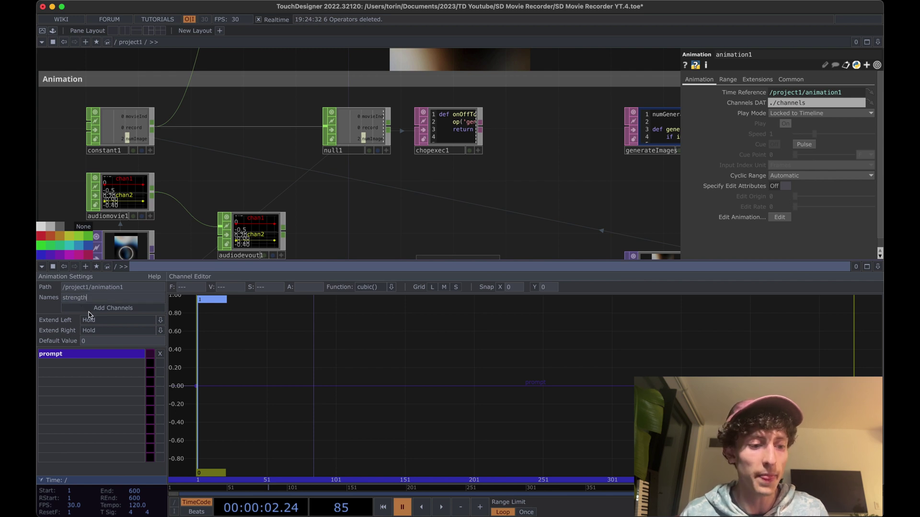
pyautogui.click(92, 308)
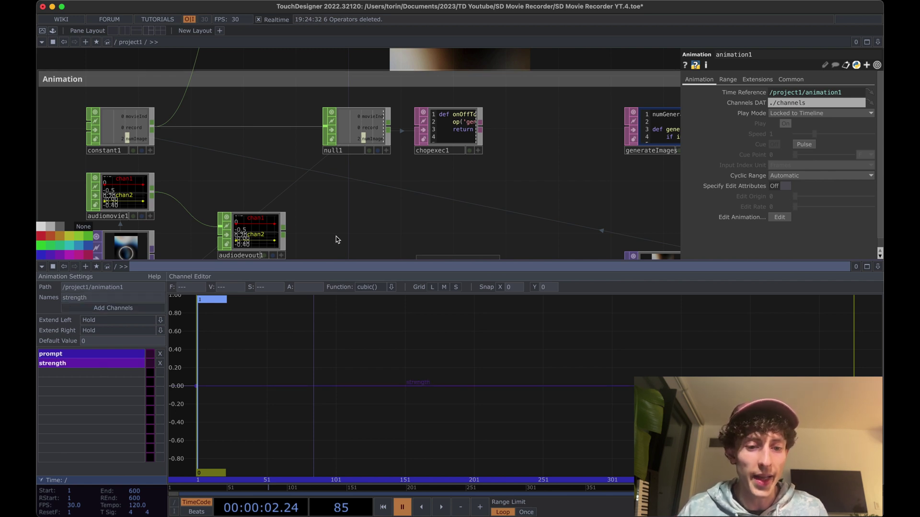
# Set constant1's movieIndex to 1 and turn on Play for audiomovie1
pyautogui.moveTo(338, 239); pyautogui.dragTo(378, 144)
pyautogui.scroll(-2, 343, 185)
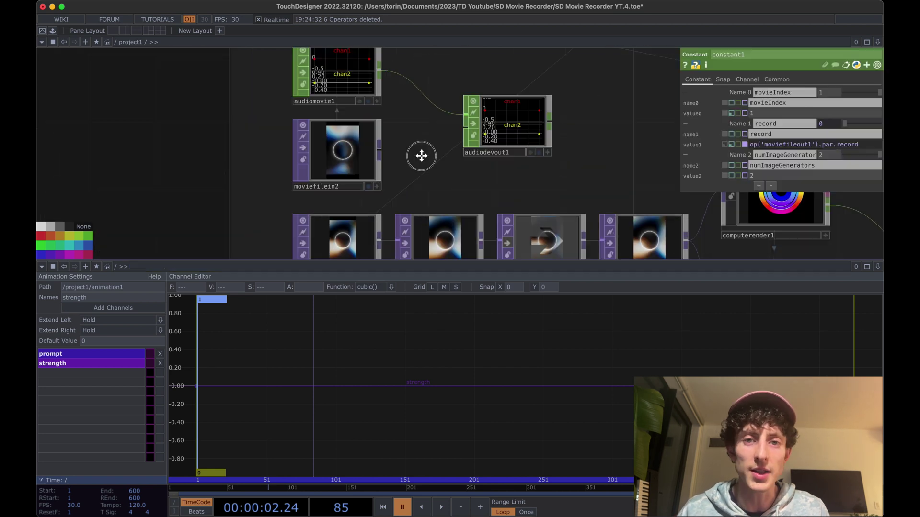
pyautogui.moveTo(421, 156); pyautogui.dragTo(422, 160)
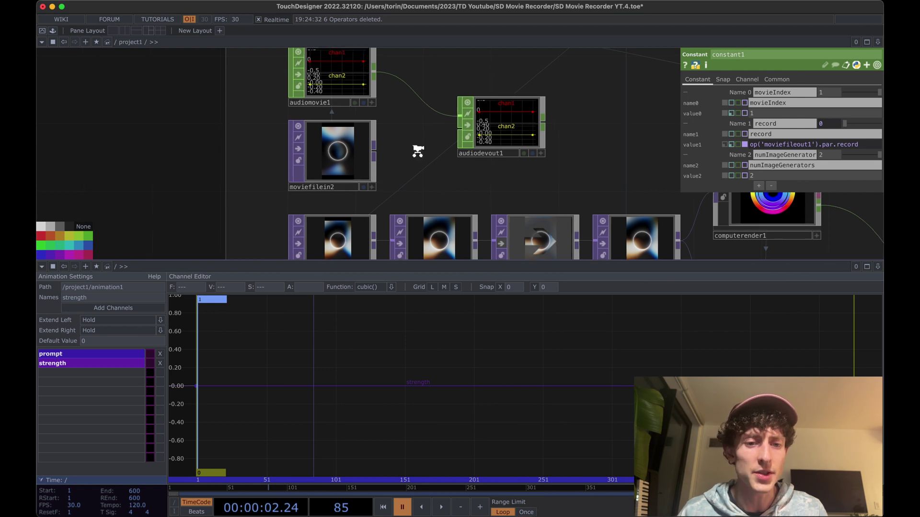
pyautogui.click(335, 77)
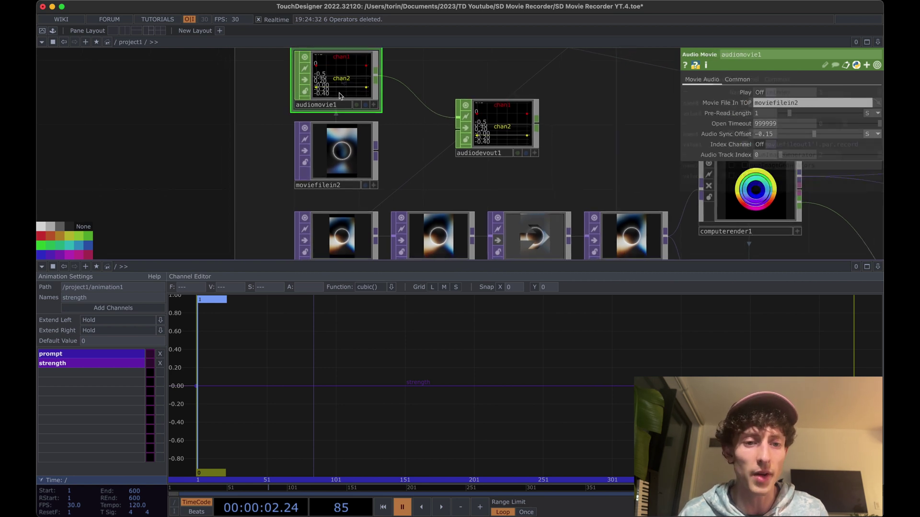
pyautogui.click(769, 92)
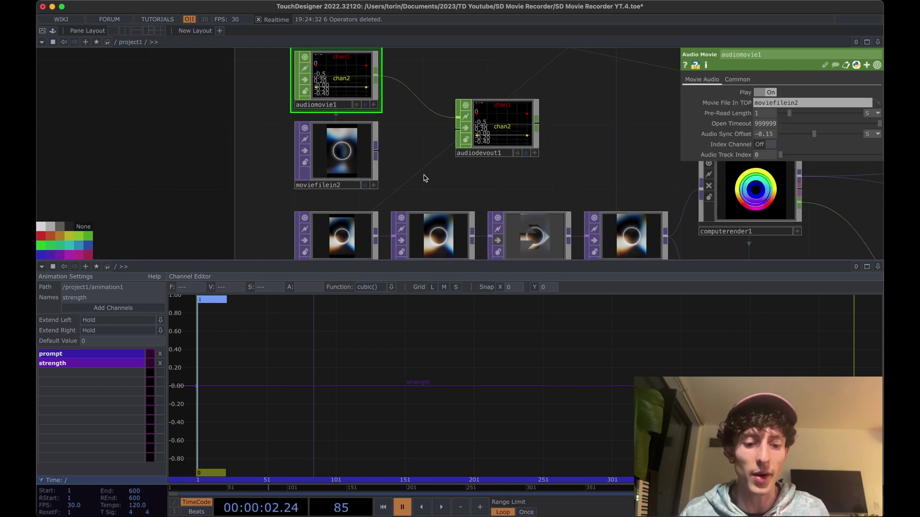
# Play the movie's audio as a check and set audiodevout1's Volume to 0.271
pyautogui.click(339, 162)
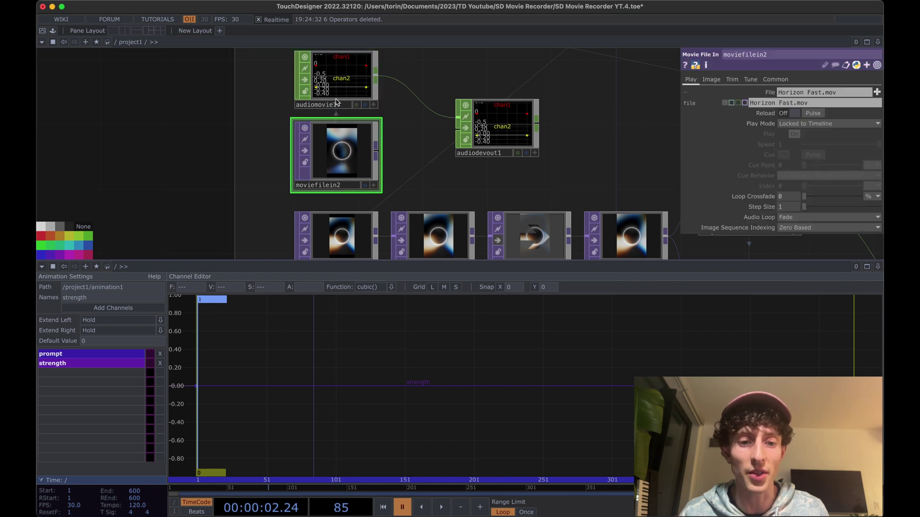
pyautogui.press('space')
pyautogui.click(497, 127)
pyautogui.press('space')
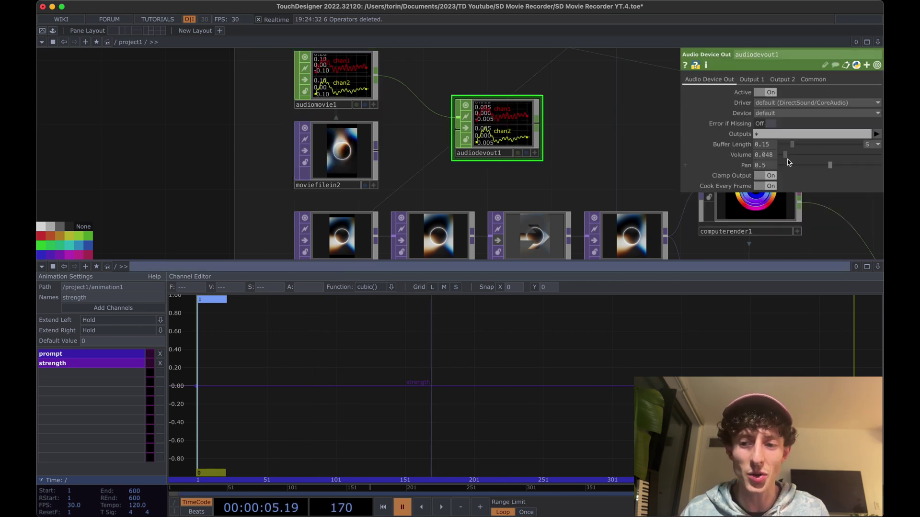
pyautogui.moveTo(795, 159); pyautogui.dragTo(806, 155)
pyautogui.press('space')
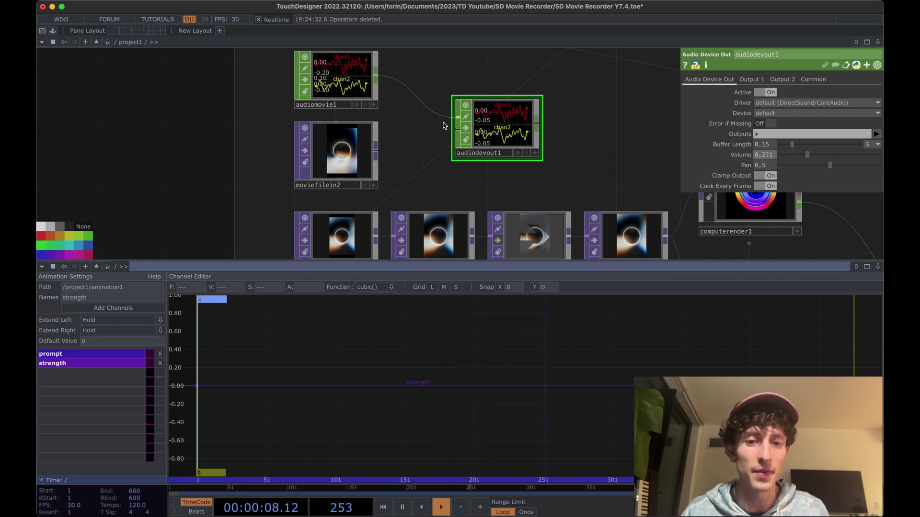
pyautogui.press('space')
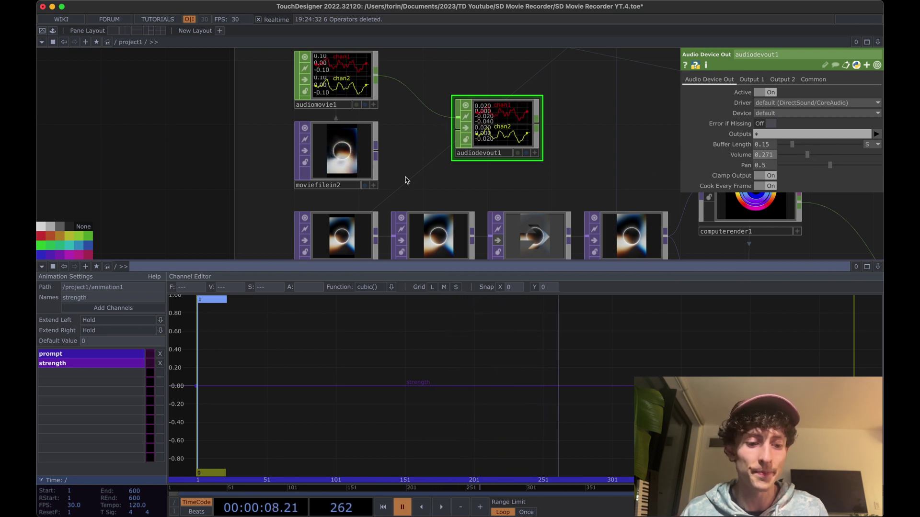
# Scrub the timeline through the opening frames to find the audio cue and park the playhead at frame 41
pyautogui.click(214, 489)
pyautogui.moveTo(214, 488)
pyautogui.mouseDown()
pyautogui.moveTo(227, 489)
pyautogui.moveTo(203, 488)
pyautogui.mouseUp()
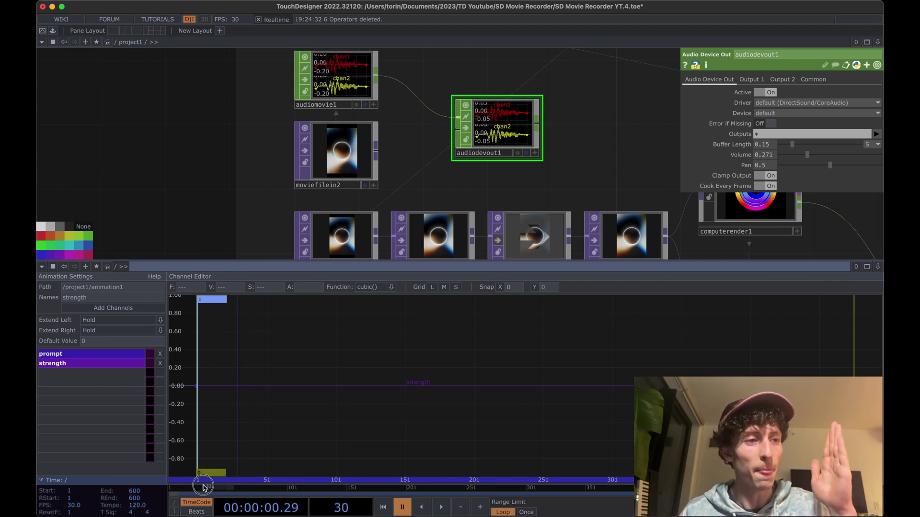
pyautogui.moveTo(203, 487); pyautogui.dragTo(216, 488)
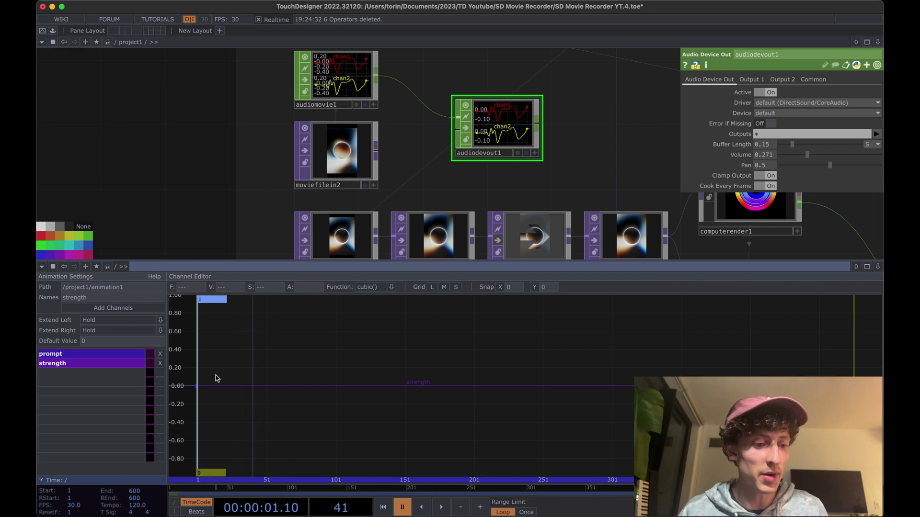
# Add a key to the strength channel and place it at about frame 77 with a value of about 0.34
pyautogui.click(96, 364)
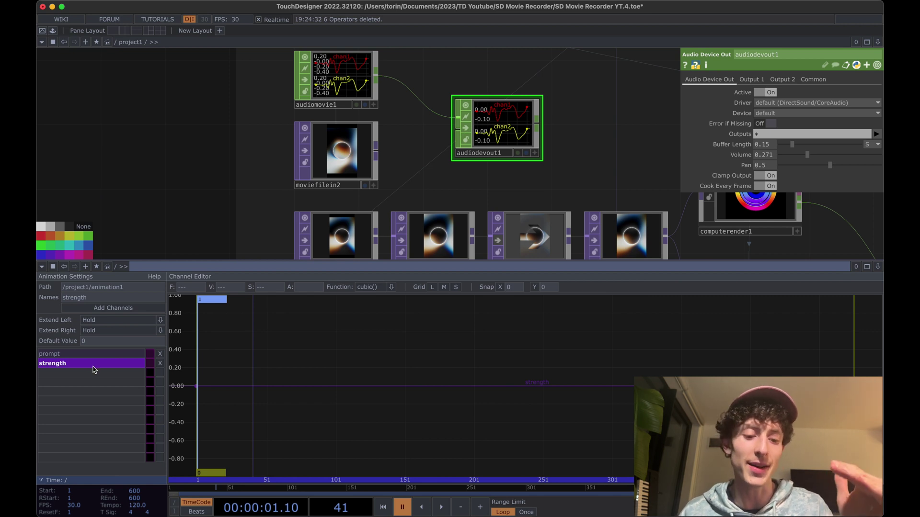
pyautogui.rightClick(260, 388)
pyautogui.click(255, 366)
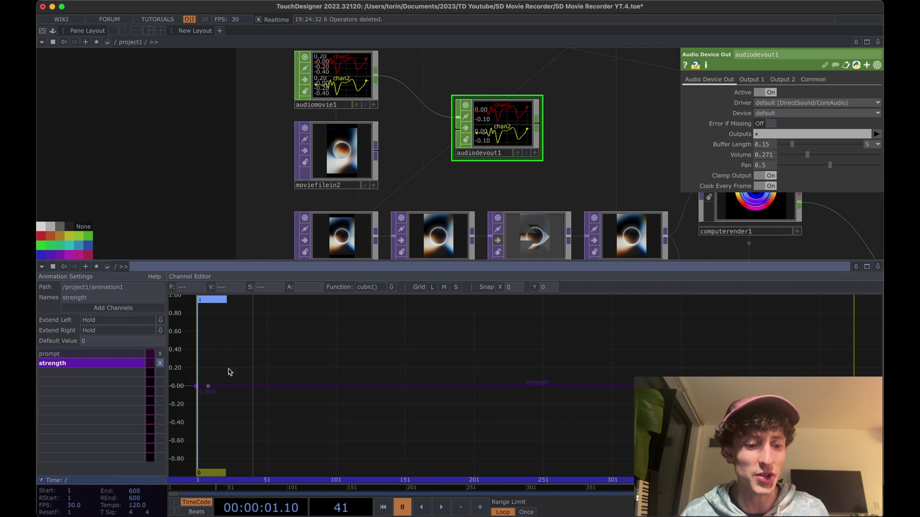
pyautogui.rightClick(328, 383)
pyautogui.click(360, 331)
pyautogui.moveTo(323, 386); pyautogui.dragTo(296, 353)
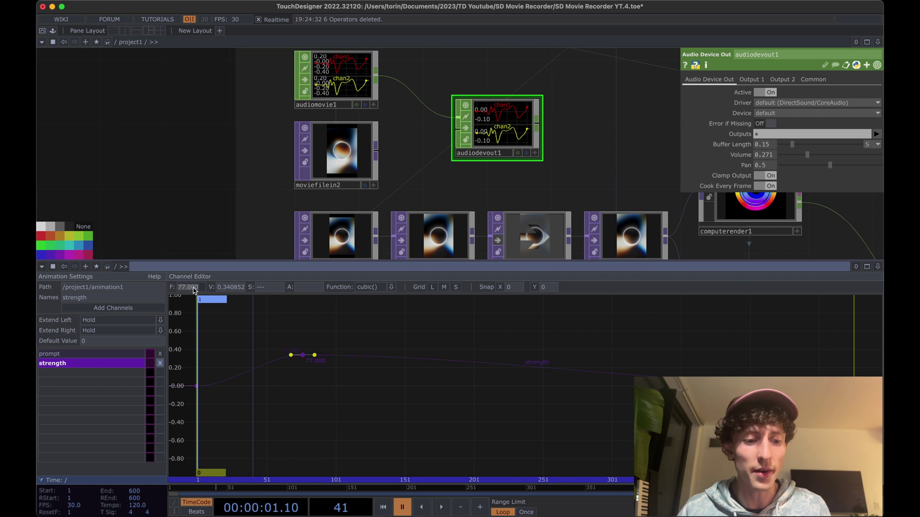
# Move the new strength key to frame 41 and set its value to 0.5
pyautogui.doubleClick(194, 290)
pyautogui.write('41')
pyautogui.press('Return')
pyautogui.doubleClick(228, 291)
pyautogui.write('1')
pyautogui.press('Return')
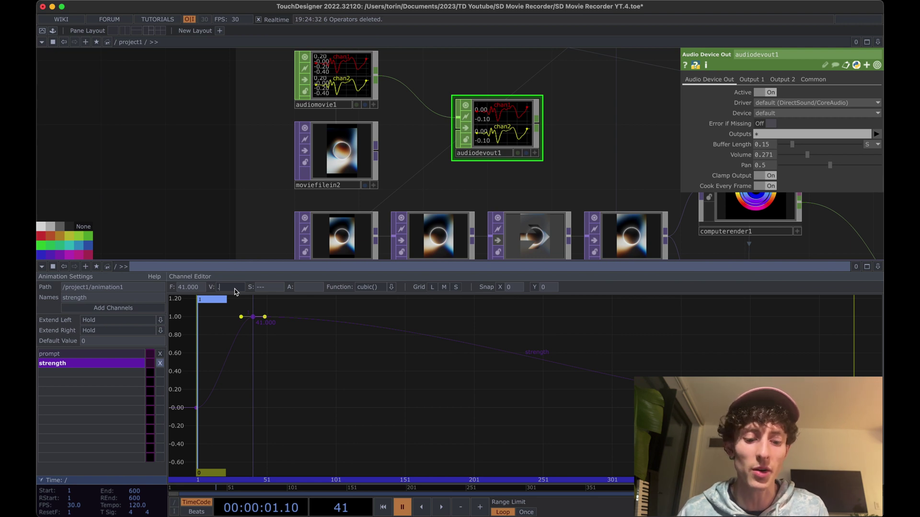
pyautogui.write('5')
pyautogui.press('Return')
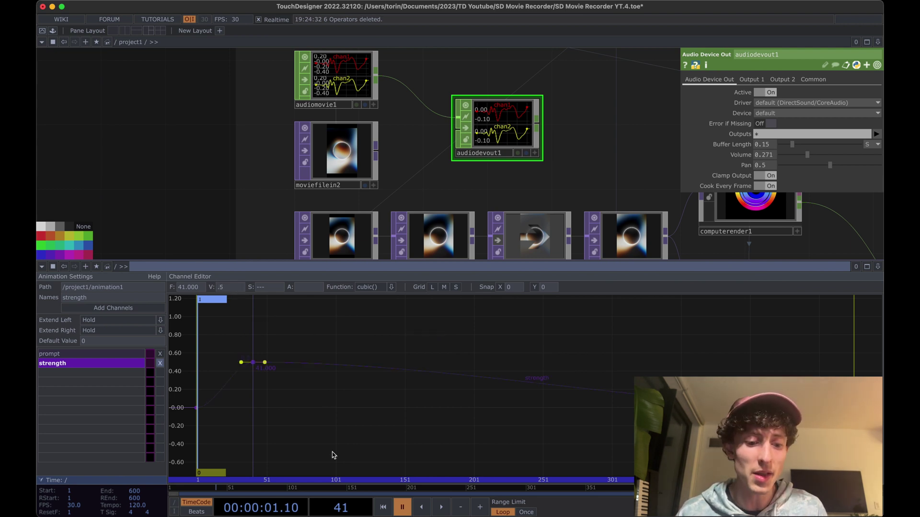
# Scrub the timeline to frame 131 and add a second strength key at about frame 153, lowered to about 0.35
pyautogui.moveTo(300, 492); pyautogui.dragTo(377, 487)
pyautogui.click(323, 488)
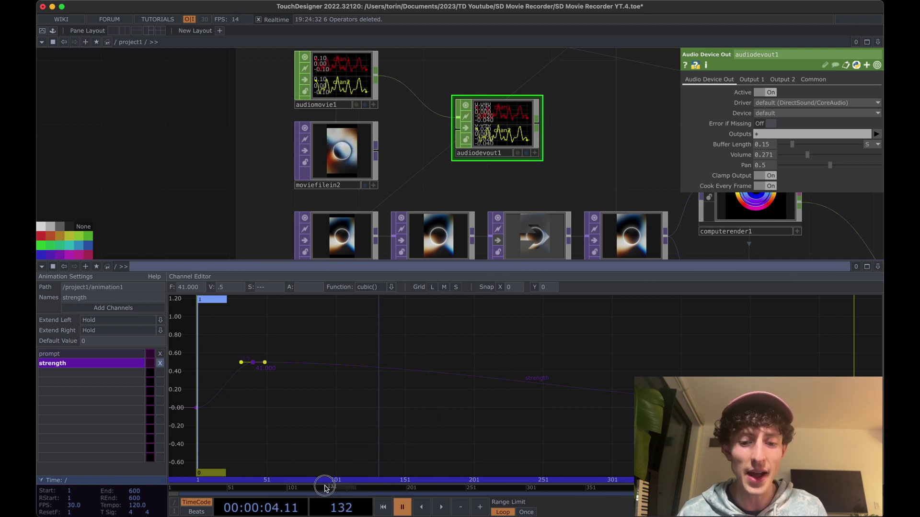
pyautogui.rightClick(407, 371)
pyautogui.click(442, 314)
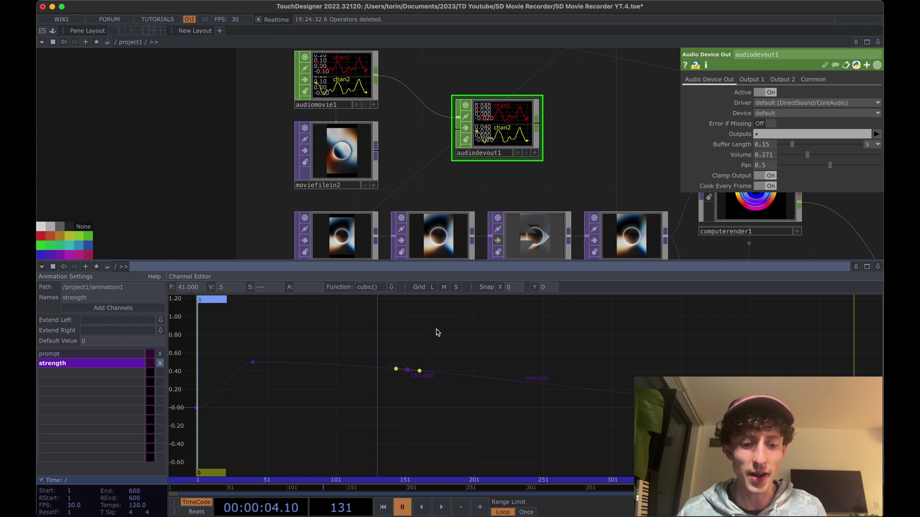
pyautogui.click(409, 372)
pyautogui.moveTo(408, 373); pyautogui.dragTo(408, 380)
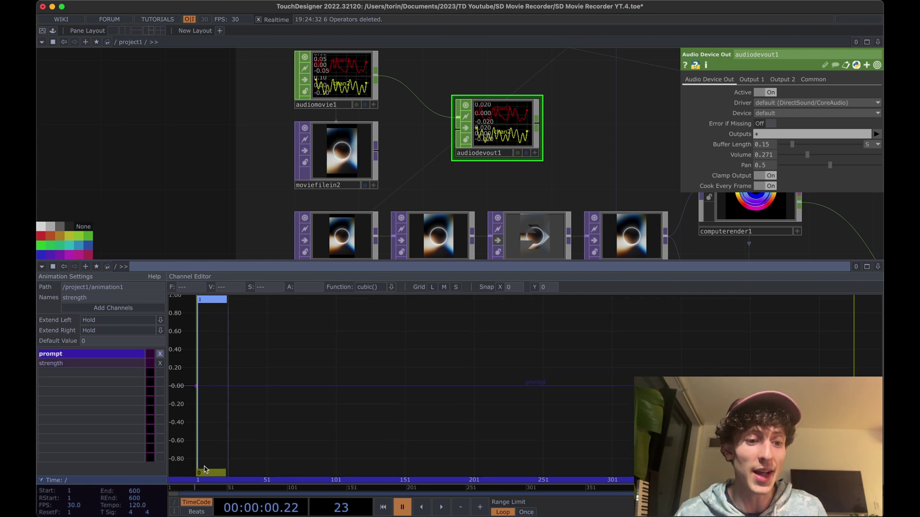
# Set the strength channel's first key, at frame 1, to a value of 0.4
pyautogui.click(82, 364)
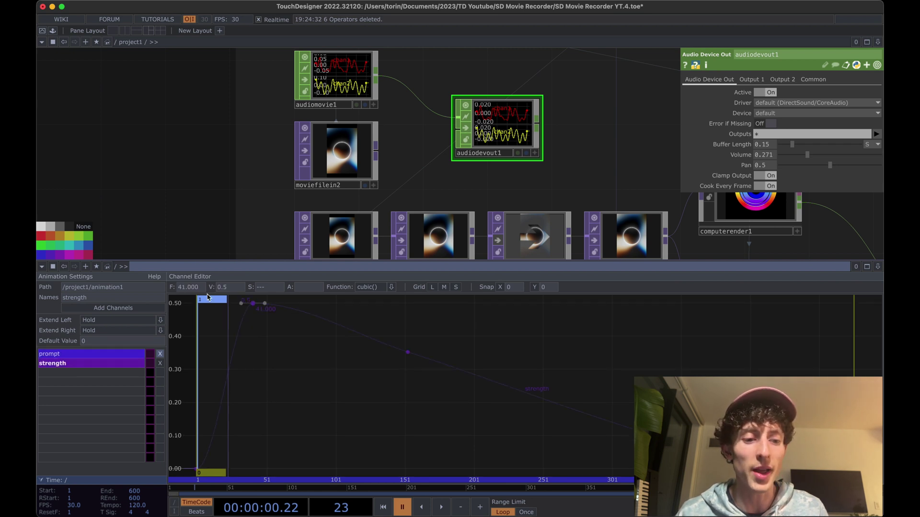
pyautogui.click(191, 289)
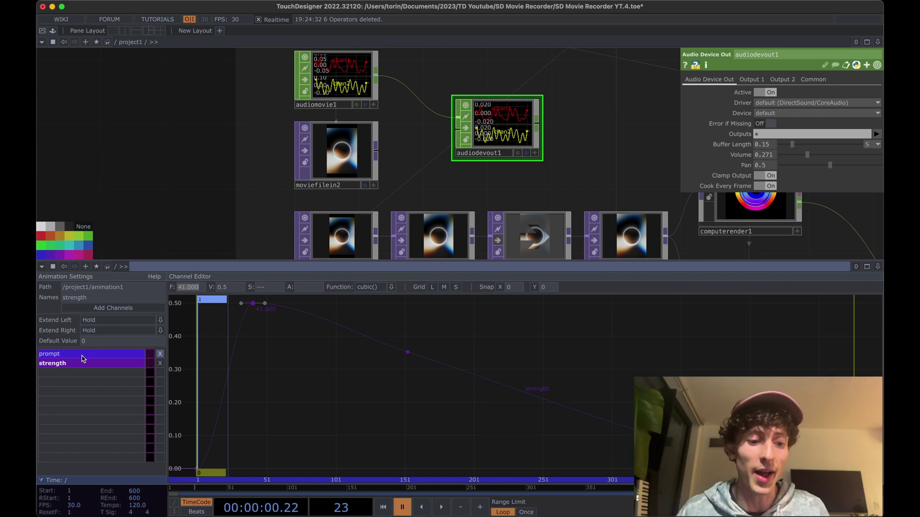
pyautogui.click(196, 470)
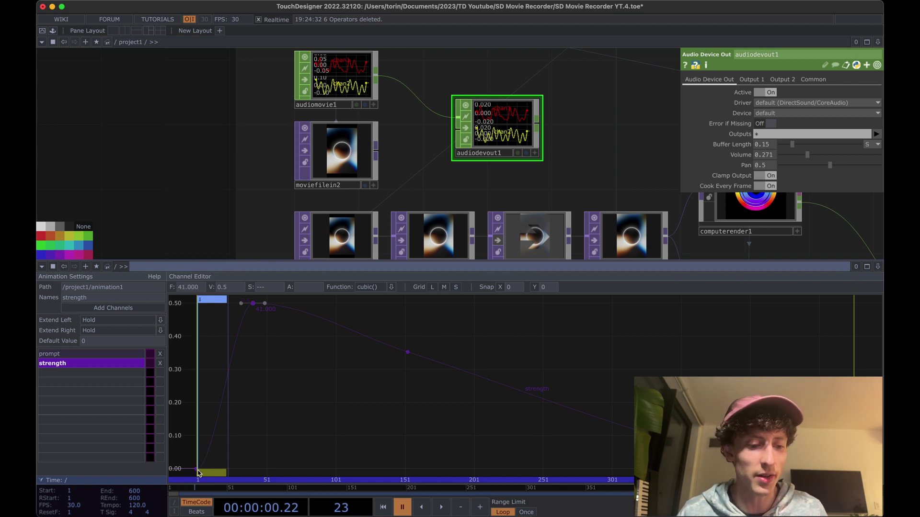
pyautogui.moveTo(197, 469); pyautogui.dragTo(198, 398)
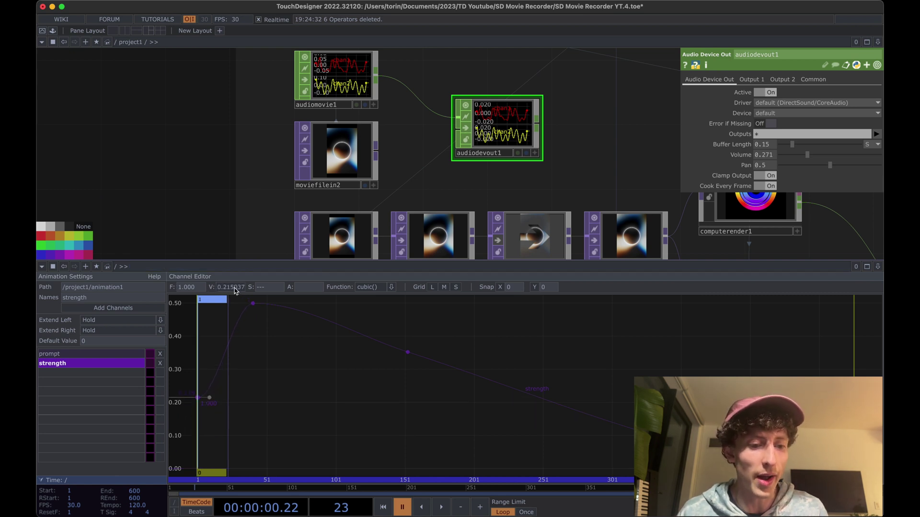
pyautogui.write('/')
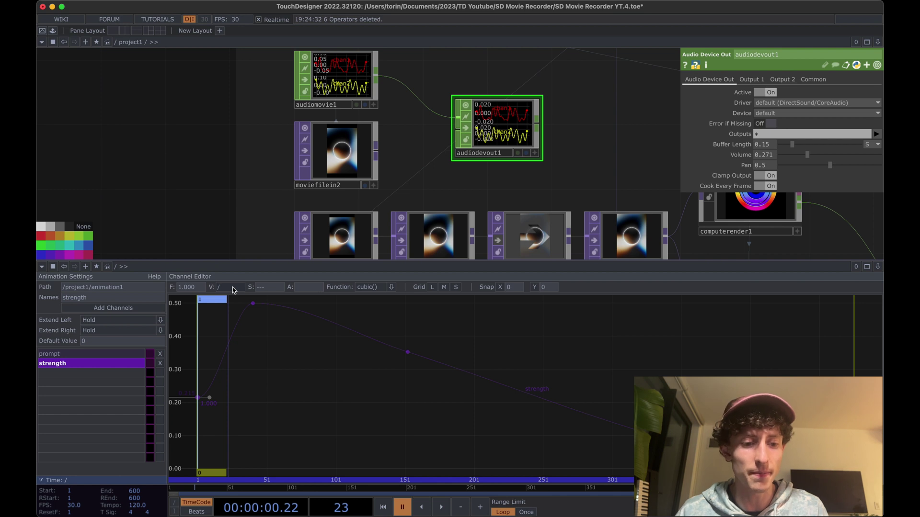
pyautogui.write('0.4')
pyautogui.press('Return')
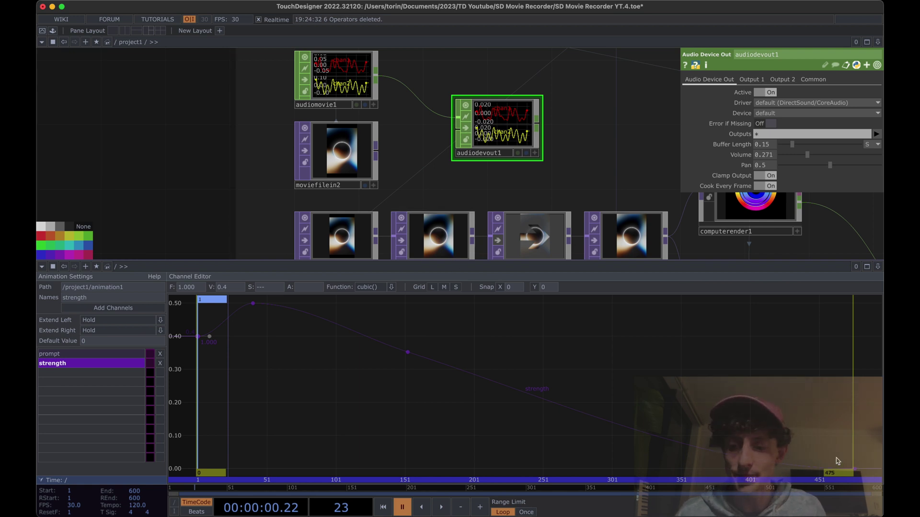
# Raise the strength channel's end key, placing it at frame 474 with a value of 0.4
pyautogui.moveTo(856, 471); pyautogui.dragTo(852, 361)
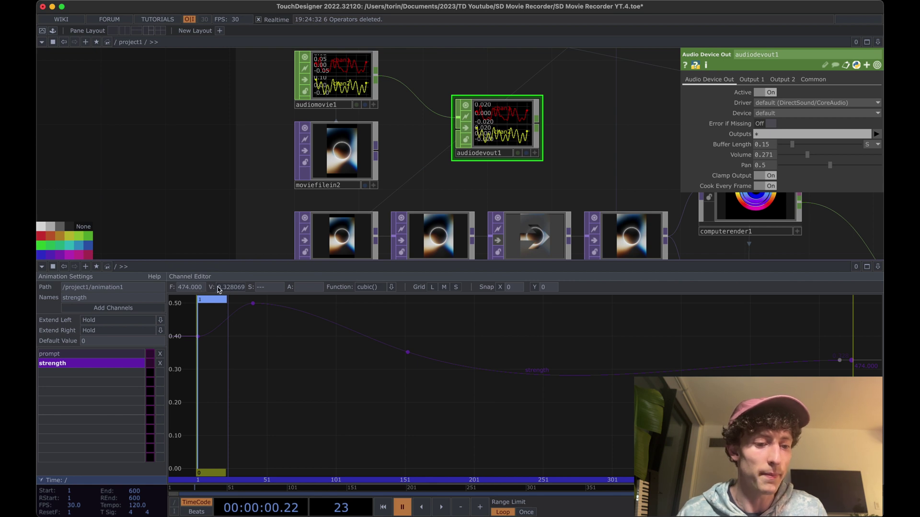
pyautogui.click(225, 287)
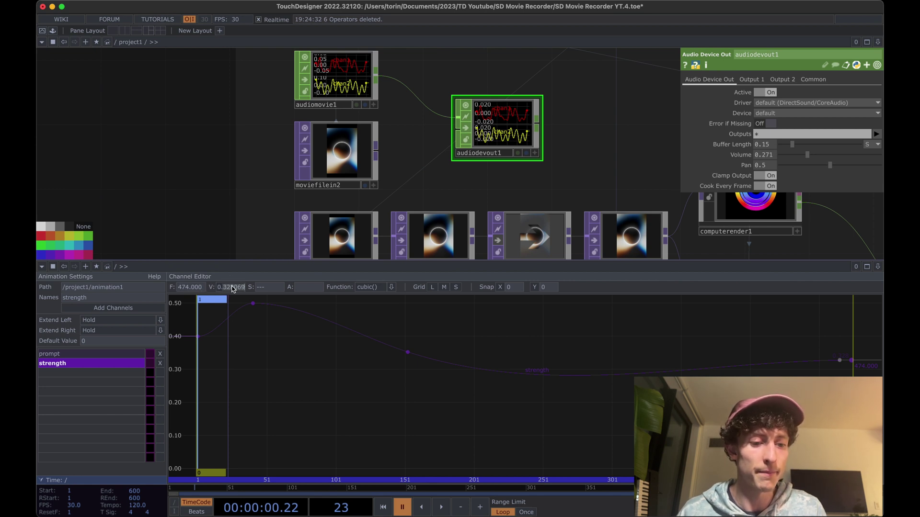
pyautogui.write('0.4')
pyautogui.press('Return')
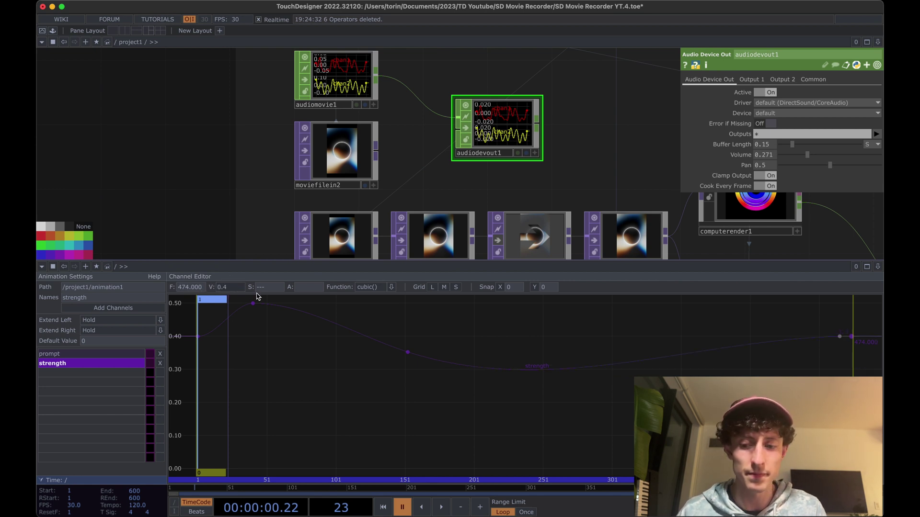
# Adjust the tangent of the strength key at frame 153 so the curve runs almost flat through it
pyautogui.click(407, 354)
pyautogui.moveTo(397, 349); pyautogui.dragTo(394, 349)
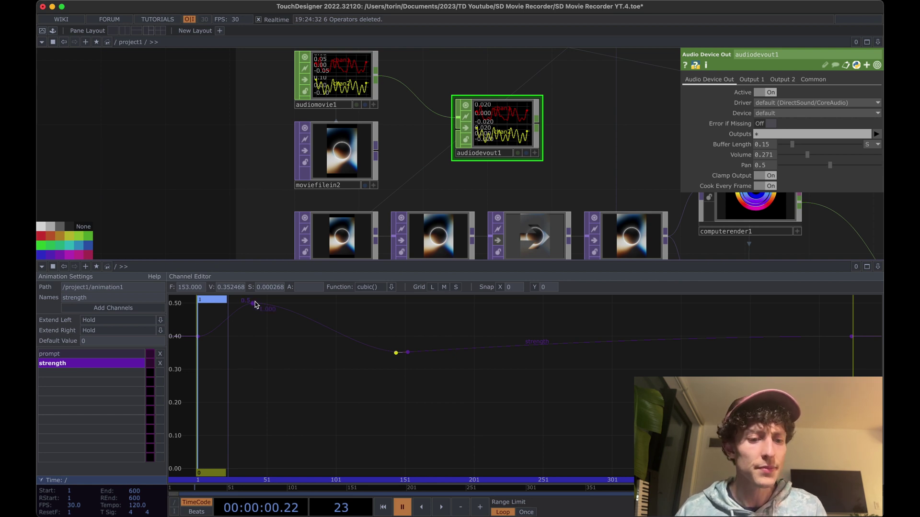
# Add a key to the prompt channel at frame 41, matching the strength peak, and set its value to 1
pyautogui.click(253, 305)
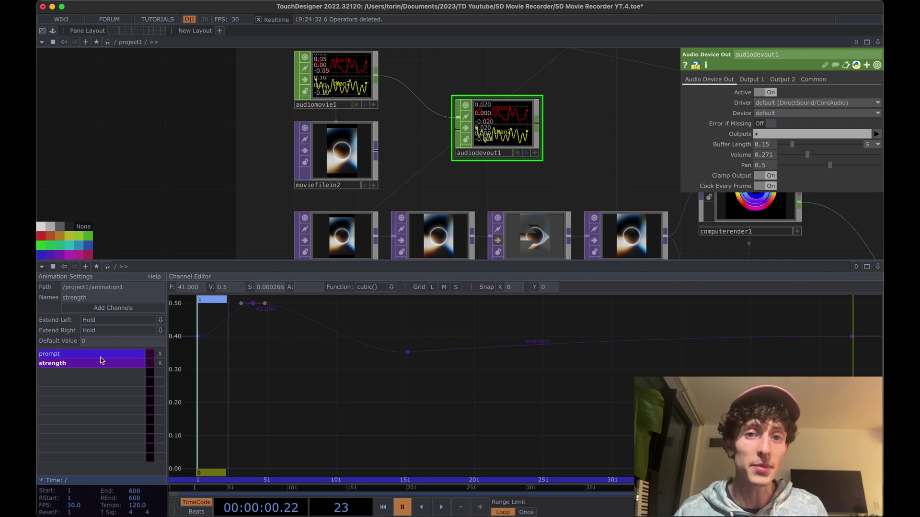
pyautogui.click(184, 287)
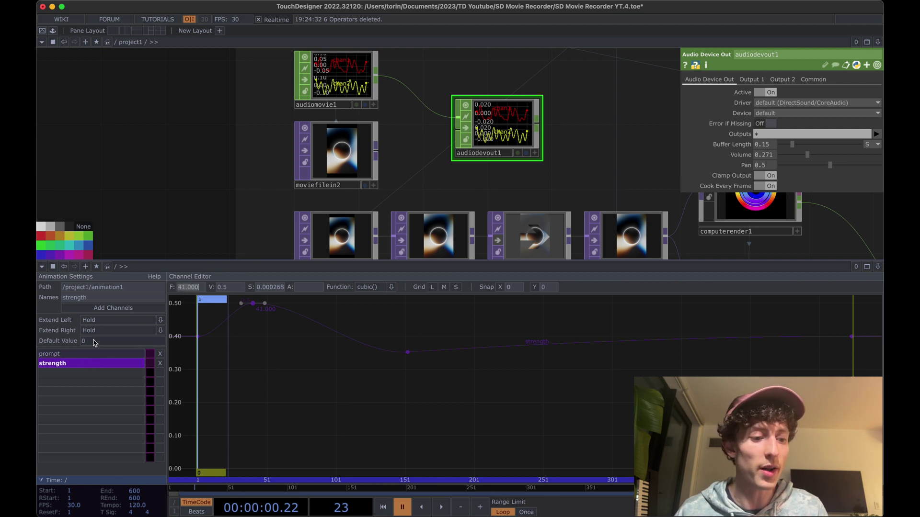
pyautogui.click(72, 354)
pyautogui.rightClick(231, 388)
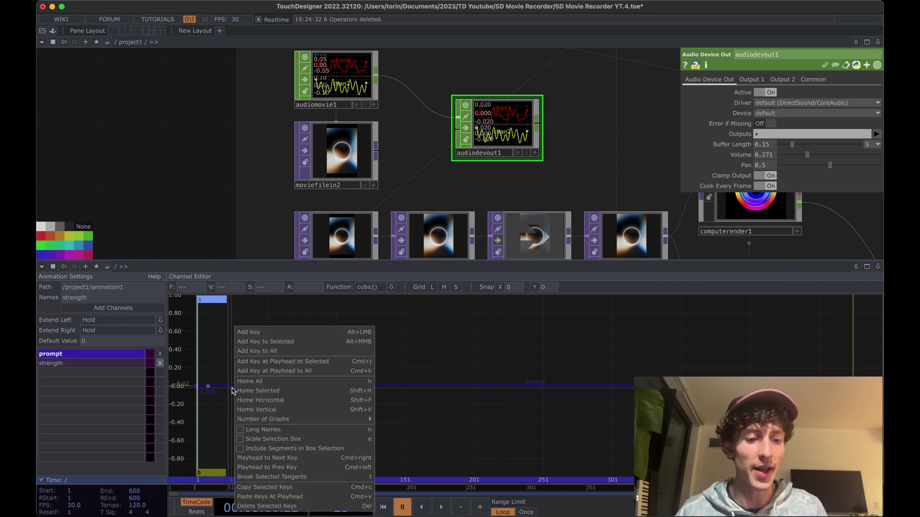
pyautogui.click(282, 335)
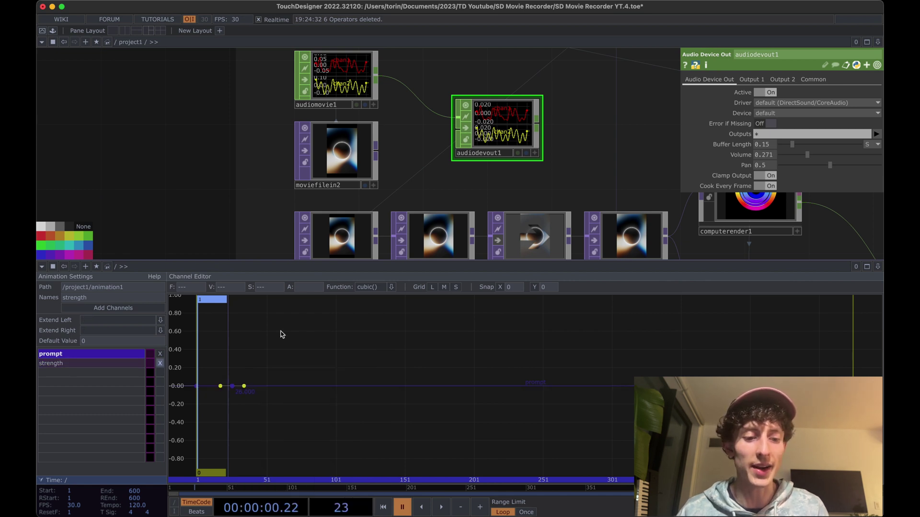
pyautogui.click(185, 289)
pyautogui.press('Return')
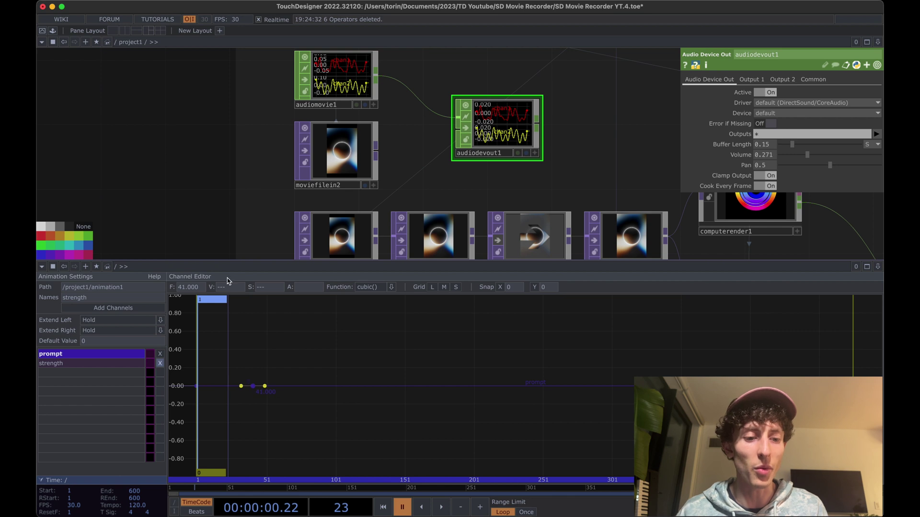
pyautogui.click(227, 288)
pyautogui.write('1')
pyautogui.press('Return')
# Move the prompt channel's end key to frame 477 and set its value to 1
pyautogui.click(854, 385)
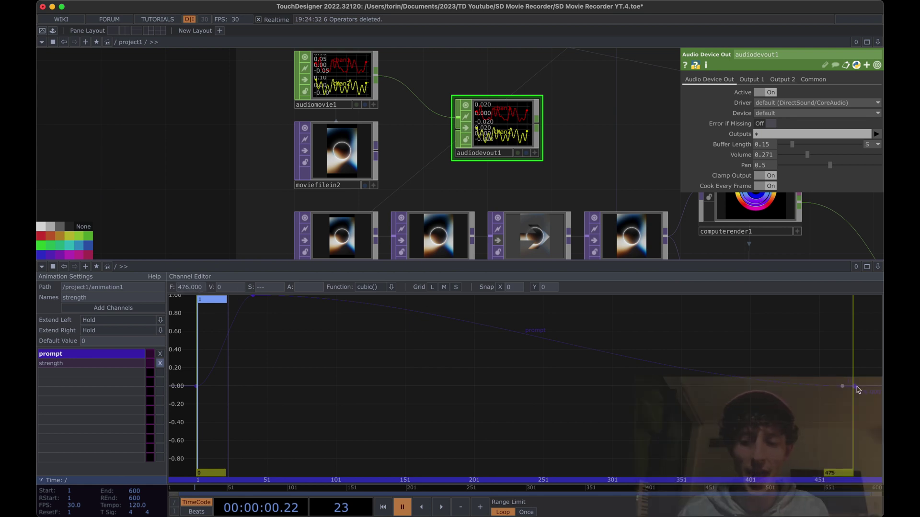
pyautogui.moveTo(854, 385); pyautogui.dragTo(856, 338)
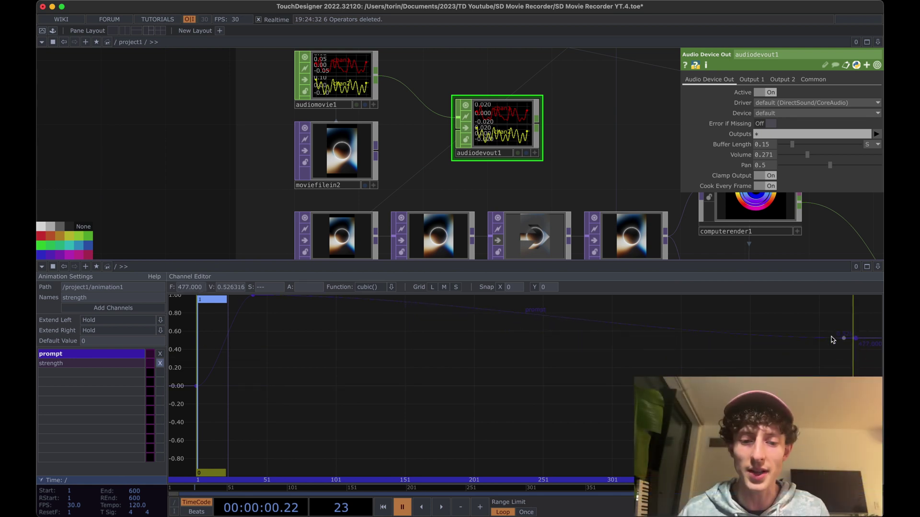
pyautogui.click(220, 288)
pyautogui.write('1')
pyautogui.press('Return')
pyautogui.click(471, 368)
pyautogui.moveTo(471, 369); pyautogui.dragTo(471, 391)
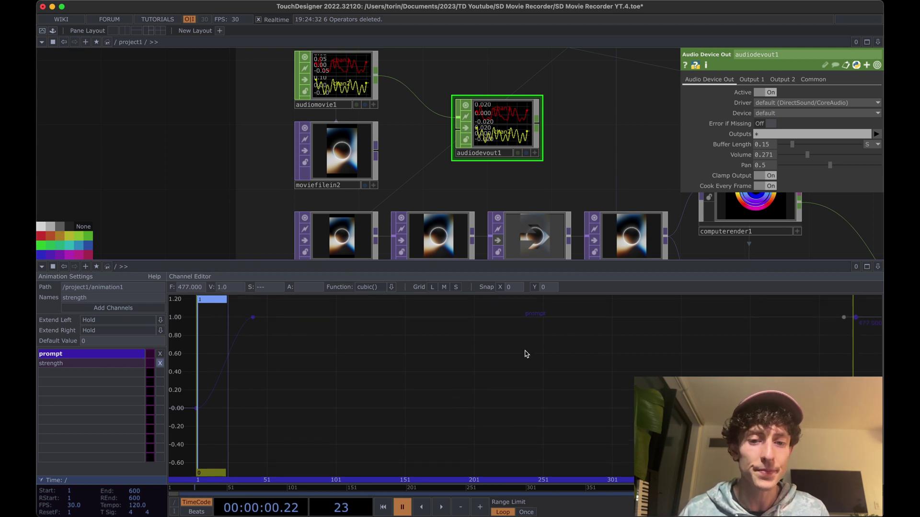
# Go to the Animation section of the network and examine the parameters of animation1 and select1
pyautogui.moveTo(512, 194); pyautogui.dragTo(499, 194, button='middle')
pyautogui.moveTo(499, 194); pyautogui.dragTo(371, 259)
pyautogui.moveTo(450, 232); pyautogui.dragTo(496, 189, button='middle')
pyautogui.moveTo(497, 189); pyautogui.dragTo(388, 234)
pyautogui.moveTo(381, 239); pyautogui.dragTo(489, 100, button='middle')
pyautogui.moveTo(488, 100); pyautogui.dragTo(321, 244)
pyautogui.scroll(3, 256, 166)
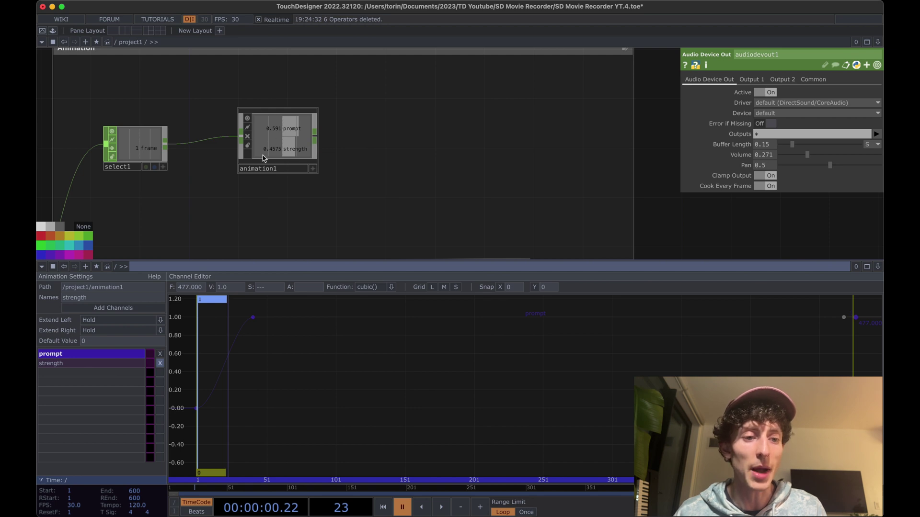
pyautogui.moveTo(265, 205); pyautogui.dragTo(312, 205)
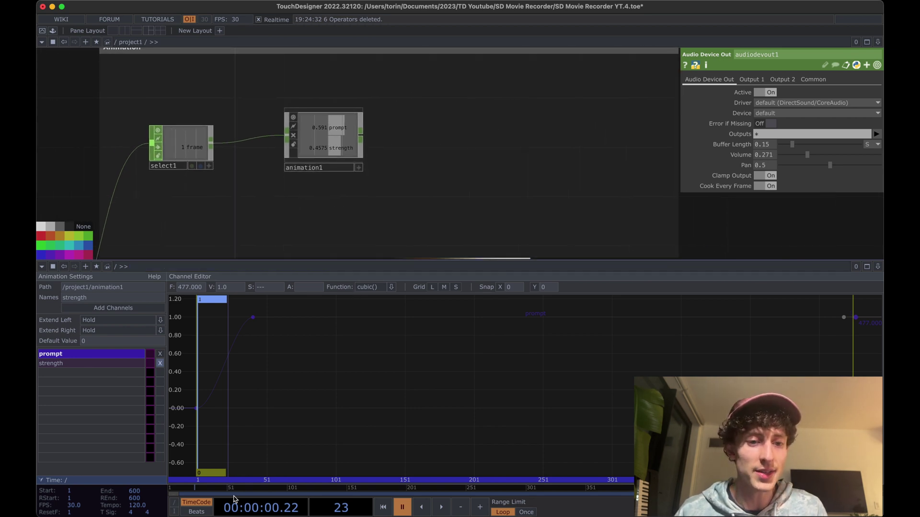
pyautogui.click(311, 139)
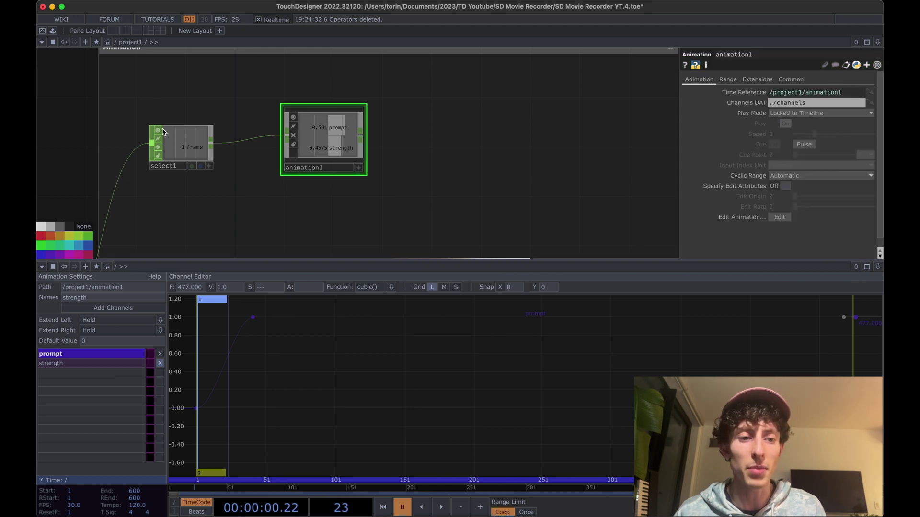
pyautogui.click(172, 139)
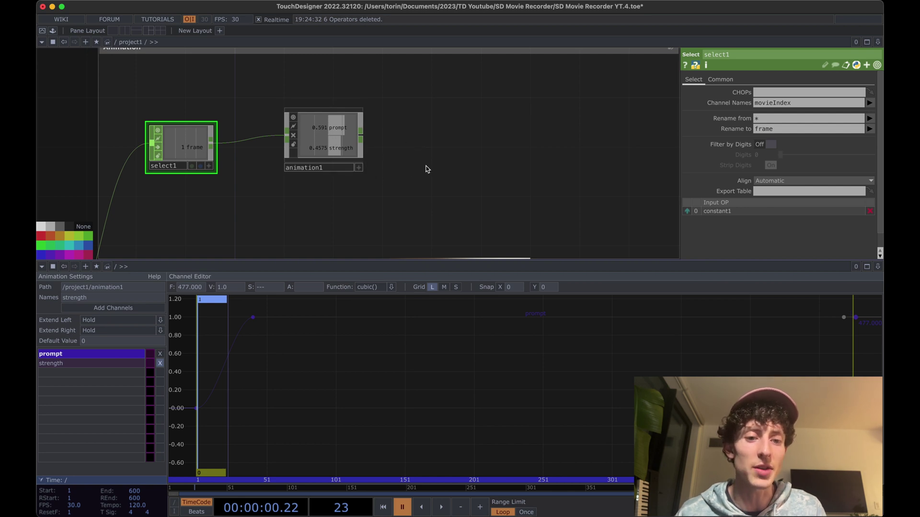
# Connect a Null to animation1's output and make its viewer active
pyautogui.moveTo(423, 163); pyautogui.dragTo(415, 157)
pyautogui.scroll(-2, 413, 157)
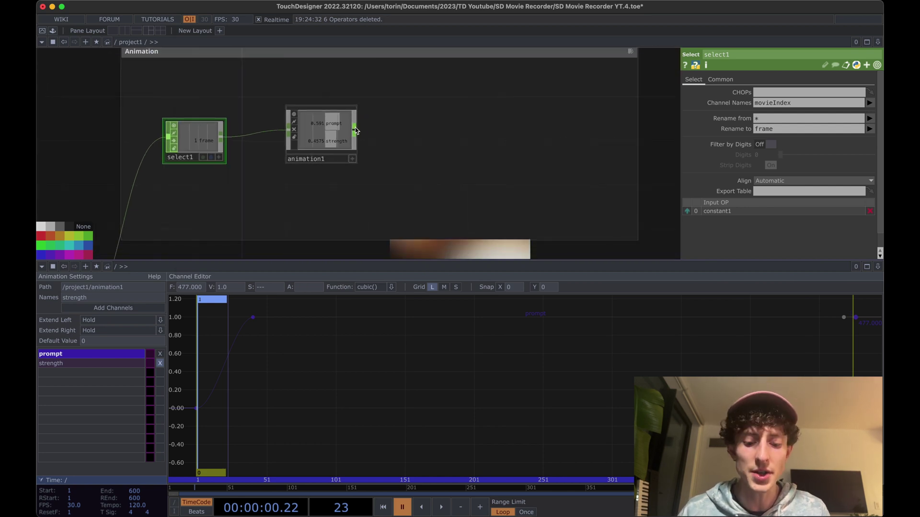
pyautogui.rightClick(355, 128)
pyautogui.write('null')
pyautogui.click(371, 167)
pyautogui.click(389, 128)
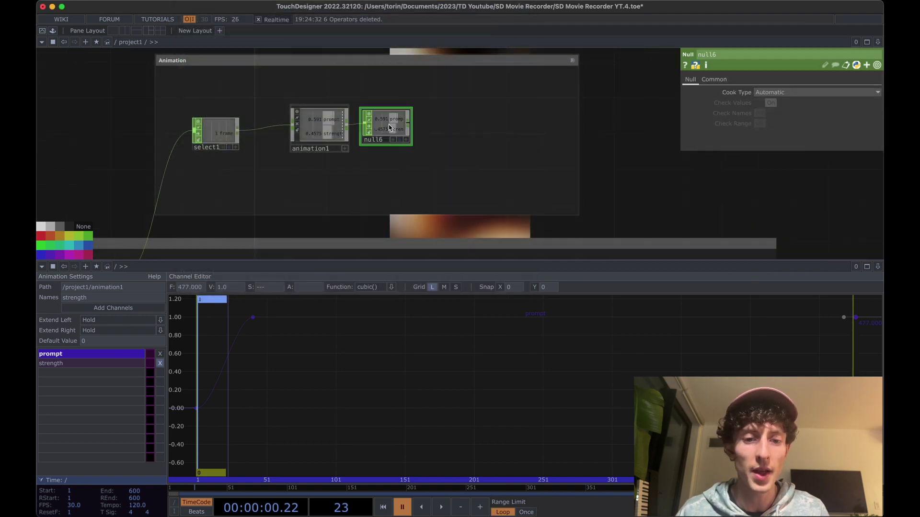
pyautogui.scroll(5, 389, 127)
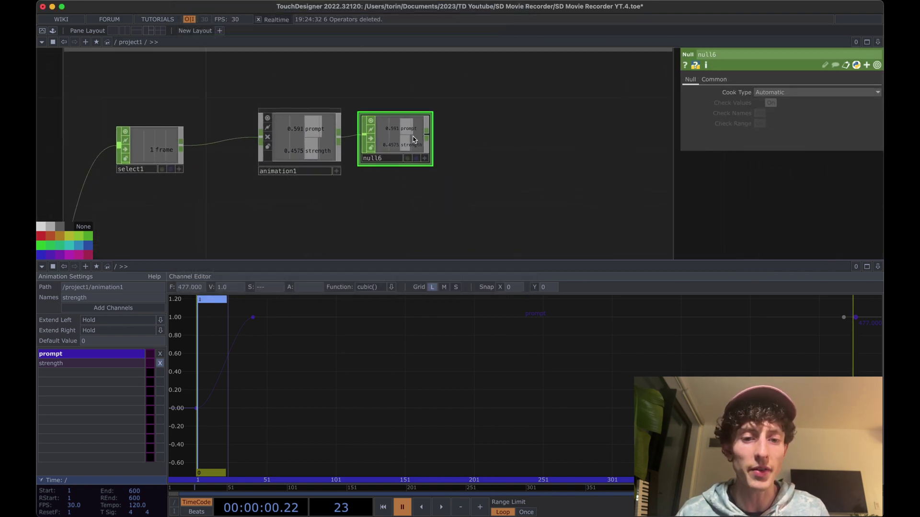
pyautogui.scroll(-4, 459, 159)
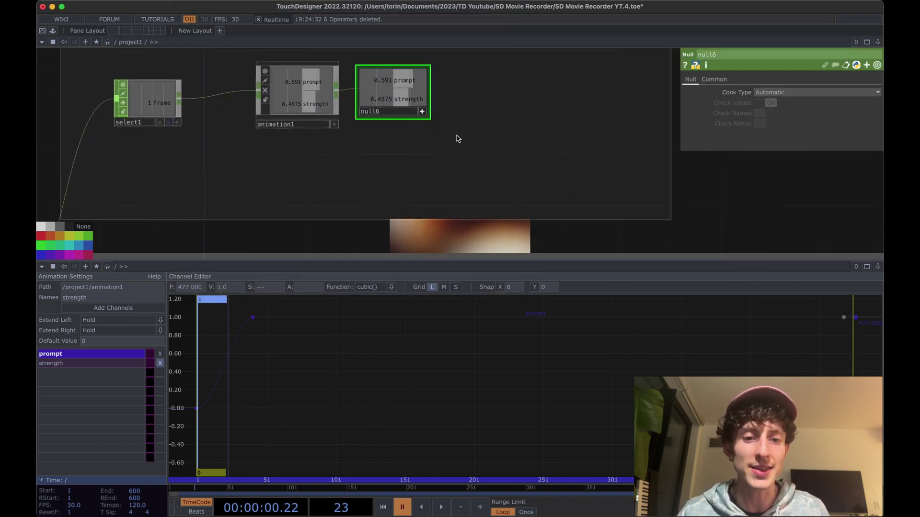
pyautogui.moveTo(434, 221)
pyautogui.mouseDown()
pyautogui.moveTo(430, 186)
pyautogui.moveTo(434, 220)
pyautogui.mouseUp()
pyautogui.scroll(-3, 429, 192)
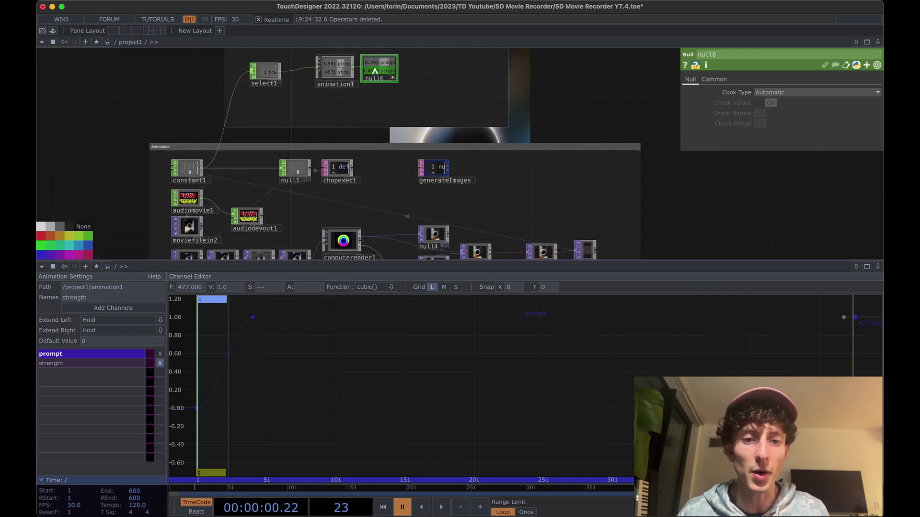
# Reference null6's strength channel in the Strength parameter of computerender1
pyautogui.moveTo(377, 70); pyautogui.dragTo(786, 205)
pyautogui.click(791, 202)
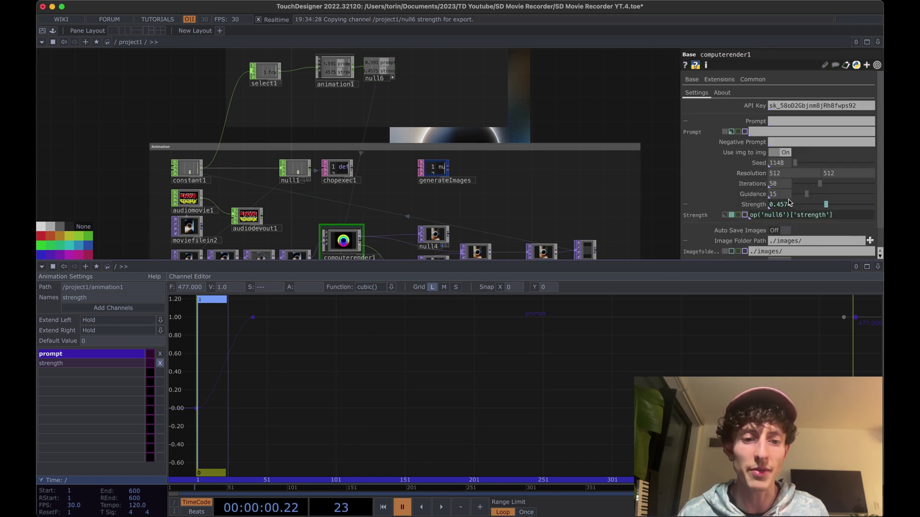
# Connect a Select CHOP to null6's output and set its Channel Names to prompt
pyautogui.moveTo(571, 108); pyautogui.dragTo(583, 68)
pyautogui.scroll(-2, 584, 70)
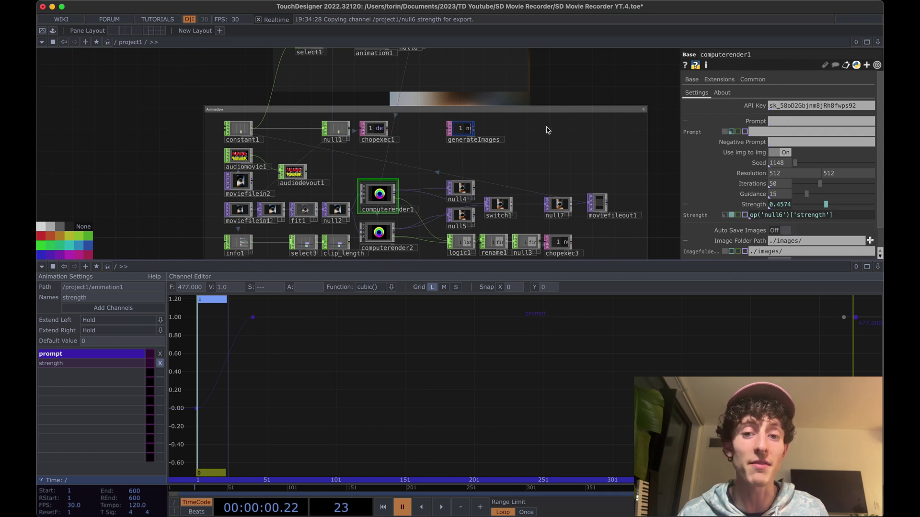
pyautogui.click(572, 82)
pyautogui.moveTo(572, 82); pyautogui.dragTo(577, 154)
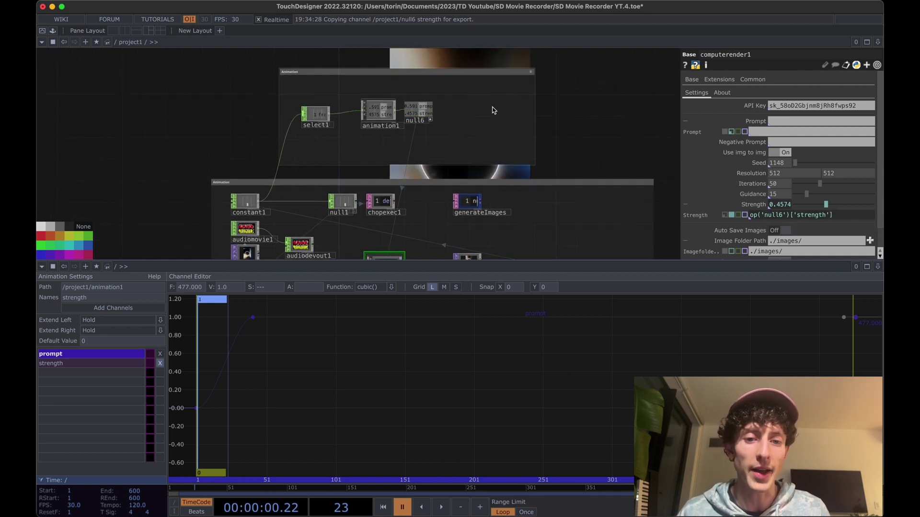
pyautogui.scroll(3, 494, 110)
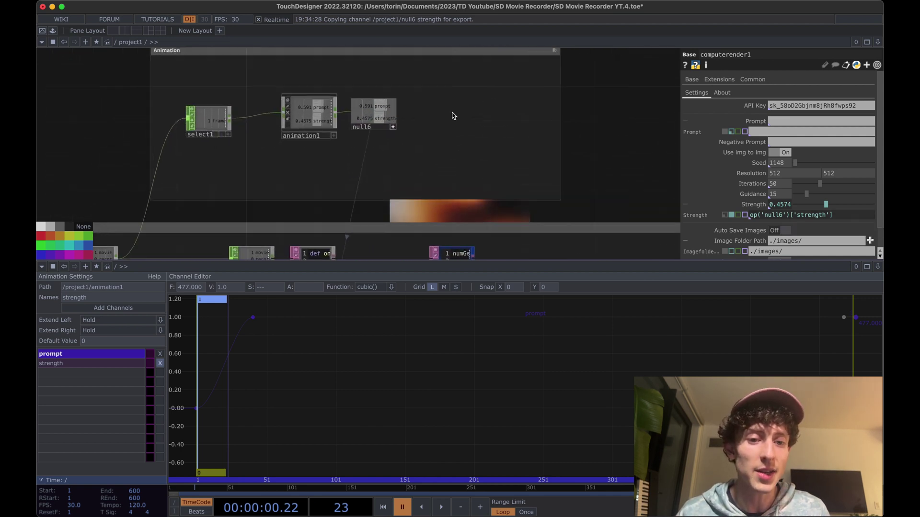
pyautogui.rightClick(395, 114)
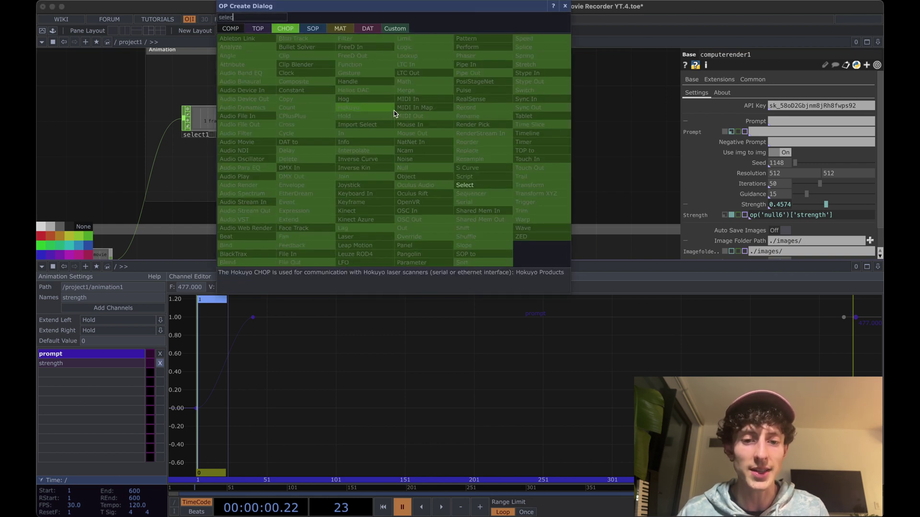
pyautogui.click(470, 185)
pyautogui.click(439, 120)
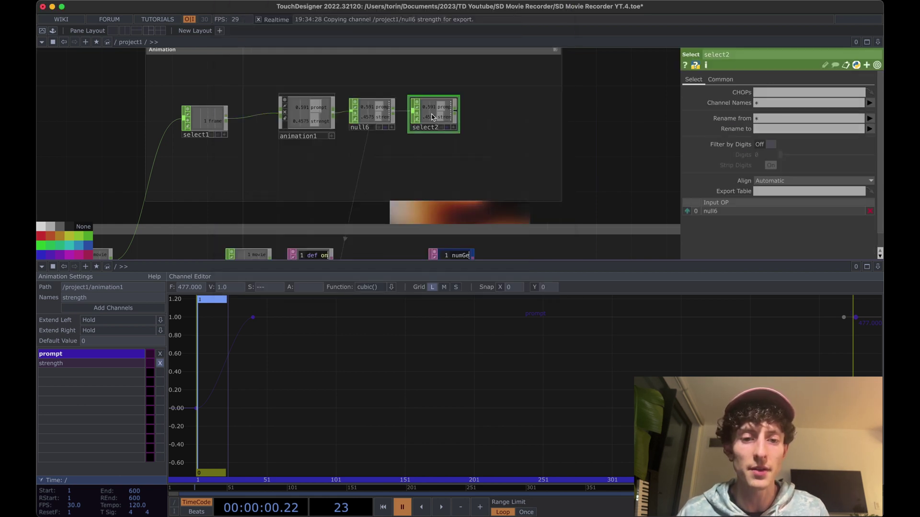
pyautogui.click(869, 102)
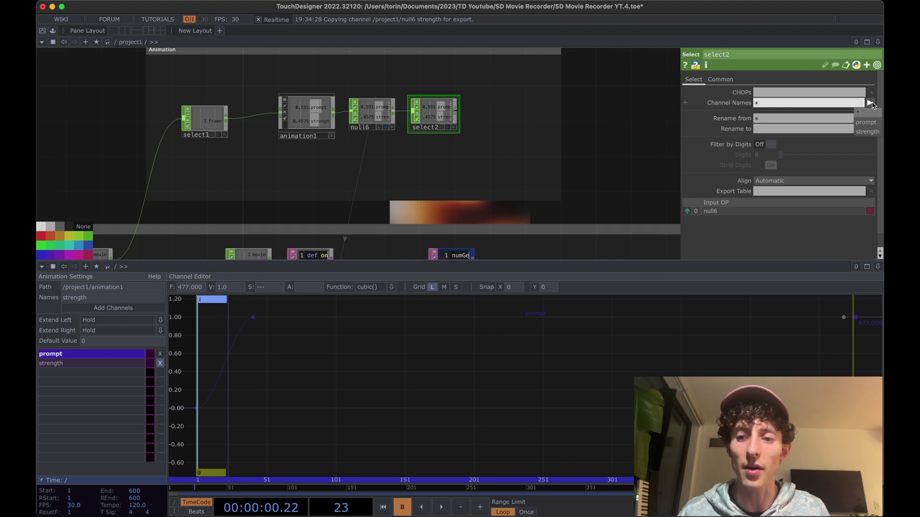
pyautogui.click(805, 117)
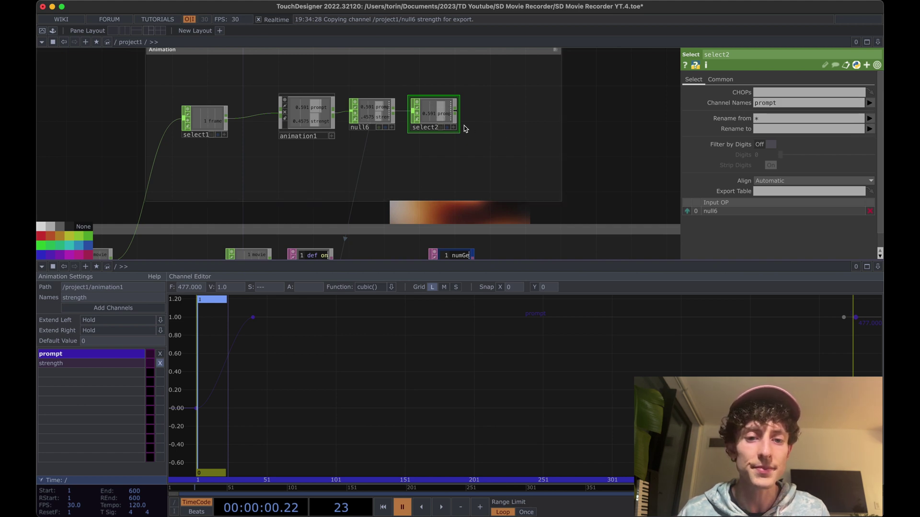
# Add a Table DAT below select2 in the Animation section
pyautogui.scroll(4, 463, 120)
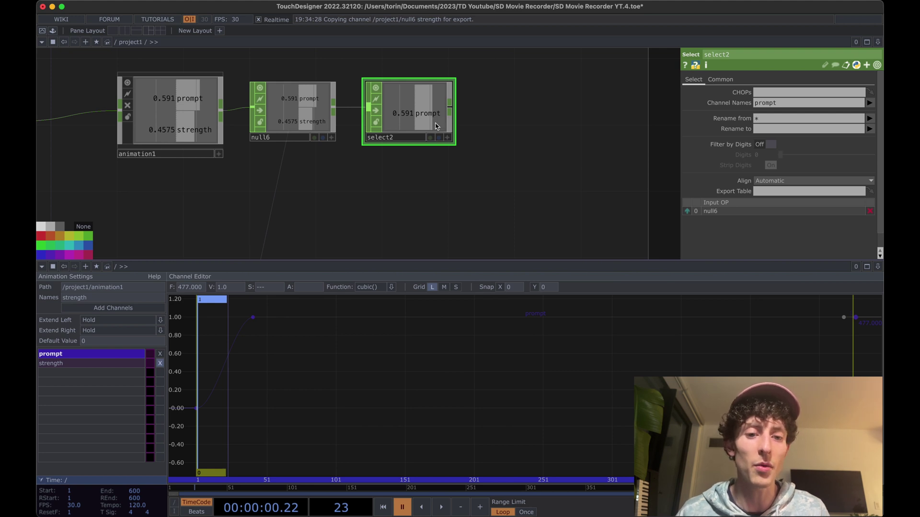
pyautogui.scroll(-3, 437, 126)
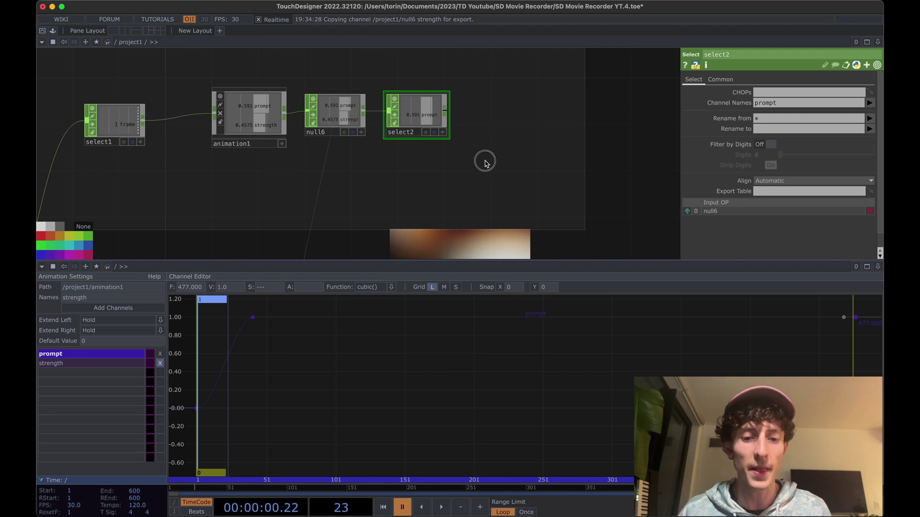
pyautogui.press('Tab')
pyautogui.click(458, 42)
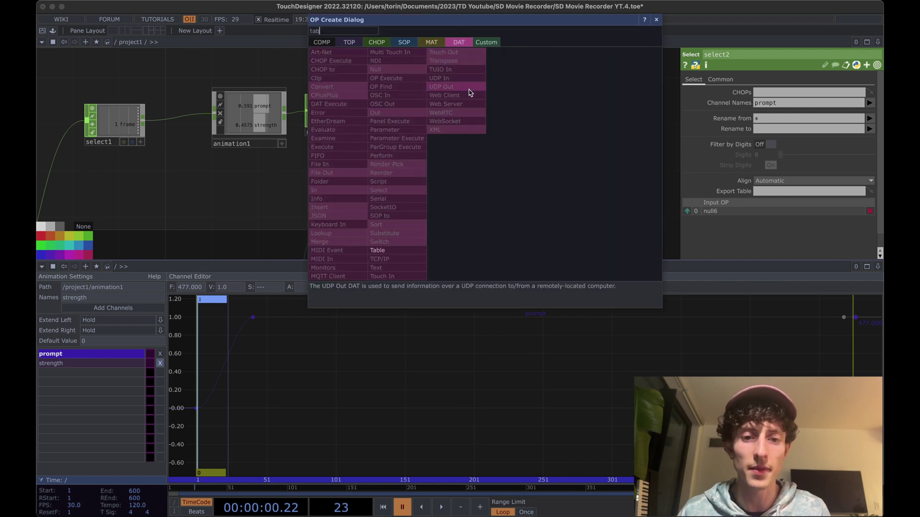
pyautogui.click(383, 250)
pyautogui.click(522, 178)
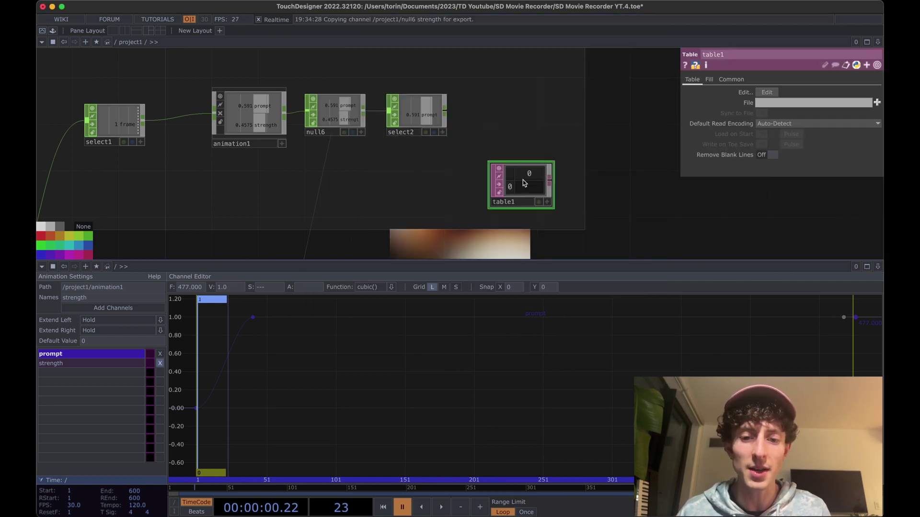
# Make table1's viewer active and enter "solarsystem, stars, swilring vortext," in its first cell
pyautogui.scroll(4, 527, 182)
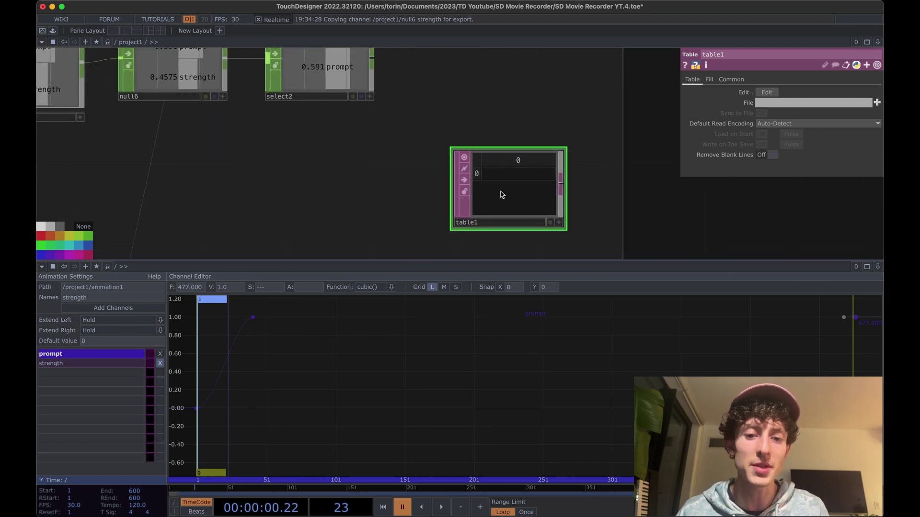
pyautogui.scroll(1, 497, 186)
pyautogui.press('a')
pyautogui.click(492, 173)
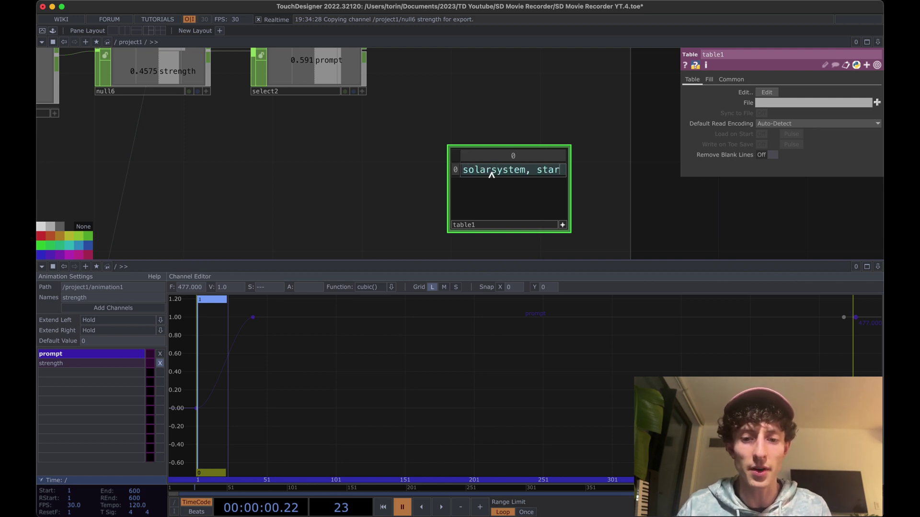
pyautogui.write('s,')
pyautogui.write(' swirling vortex')
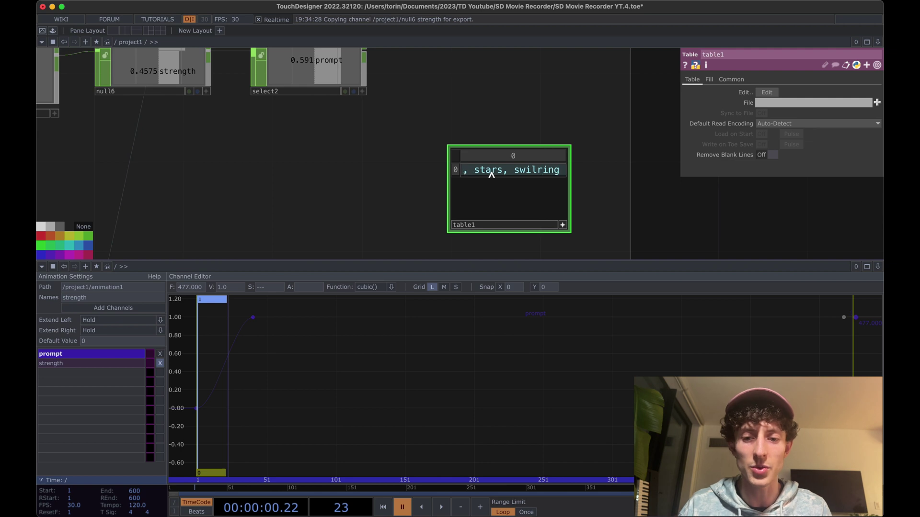
pyautogui.write('t,')
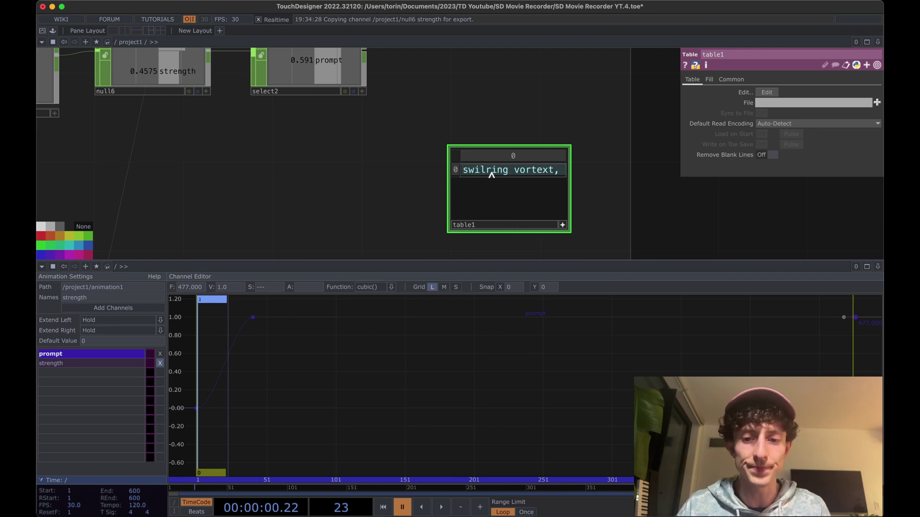
pyautogui.press('Return')
# Add a second row to table1 containing "iris, pupil, eye, planet"
pyautogui.rightClick(517, 192)
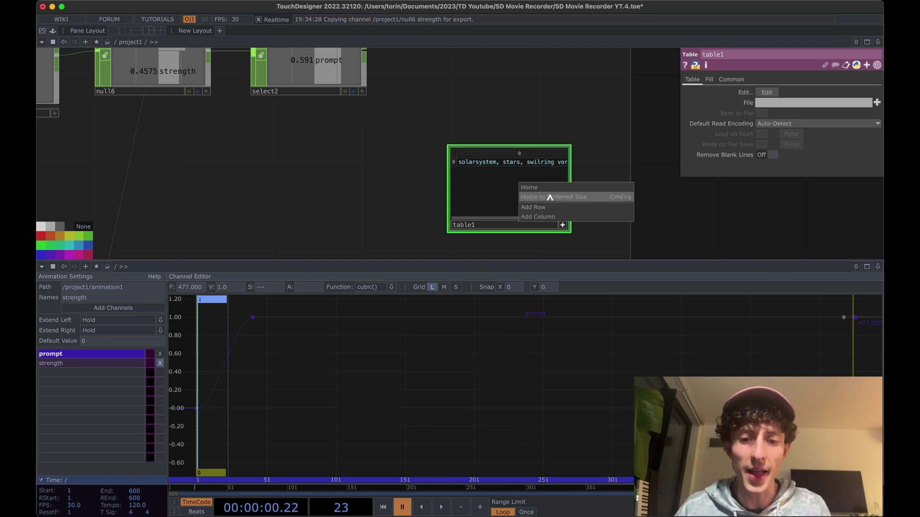
pyautogui.click(493, 187)
pyautogui.rightClick(493, 188)
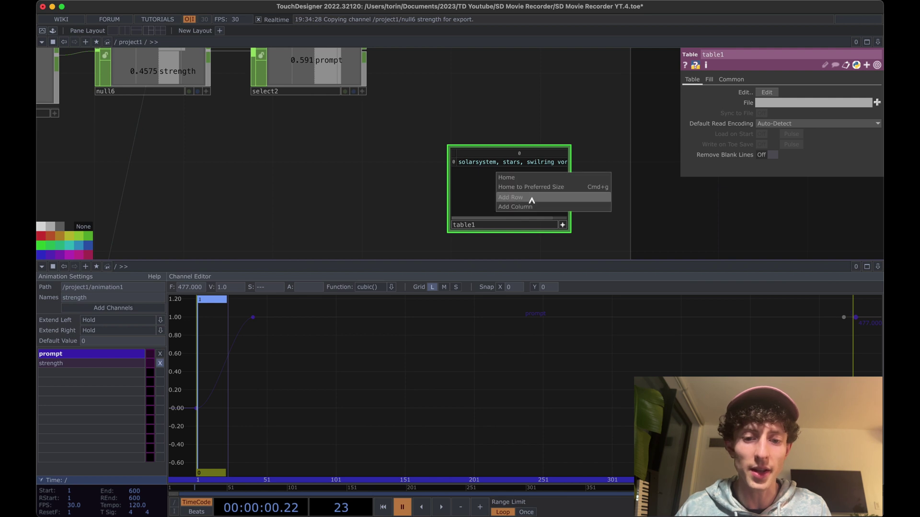
pyautogui.click(532, 199)
pyautogui.click(465, 172)
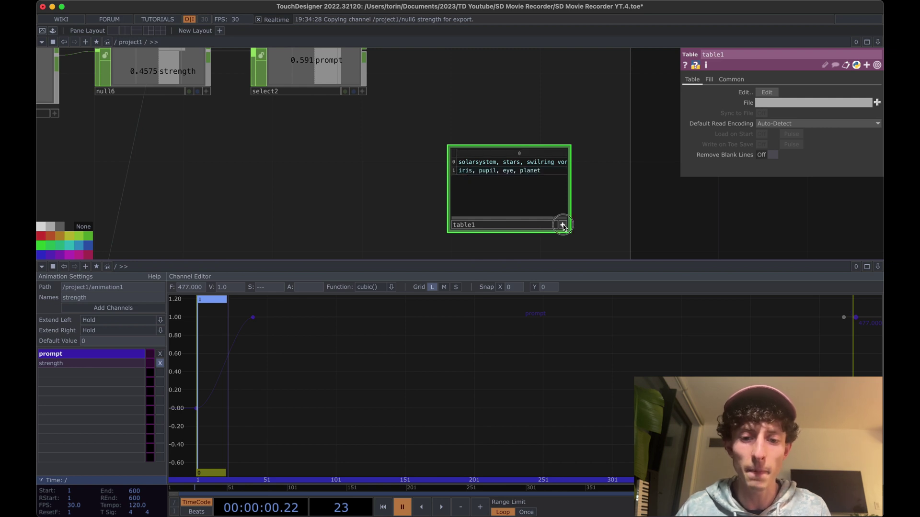
# Shift table1 closer to select2 and connect a Select DAT to its output, placed beside it
pyautogui.scroll(-5, 570, 229)
pyautogui.moveTo(517, 173); pyautogui.dragTo(446, 173)
pyautogui.rightClick(493, 200)
pyautogui.write('slec')
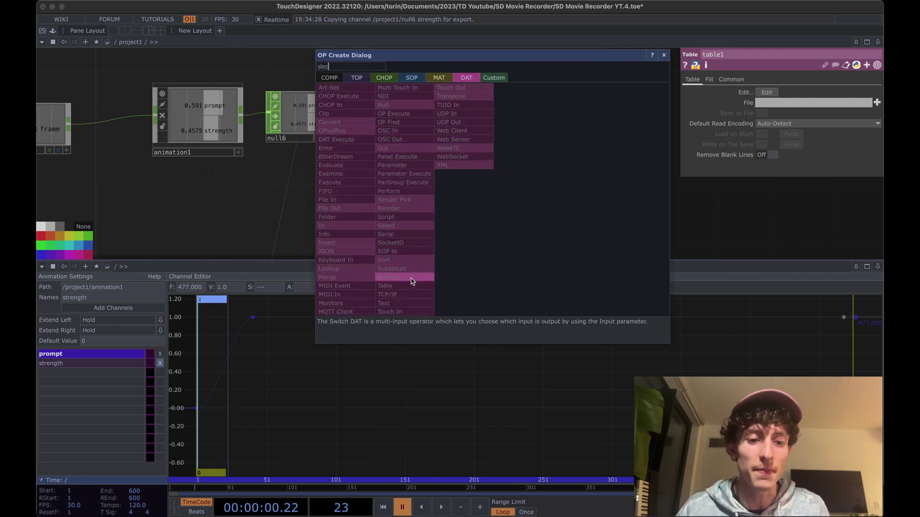
pyautogui.press('BackSpace')
pyautogui.press('BackSpace')
pyautogui.write('el')
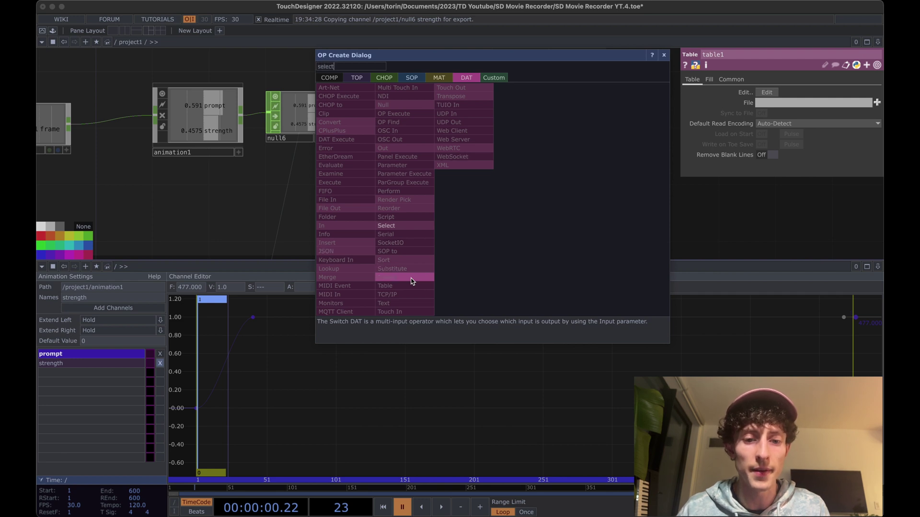
pyautogui.click(405, 226)
pyautogui.click(534, 208)
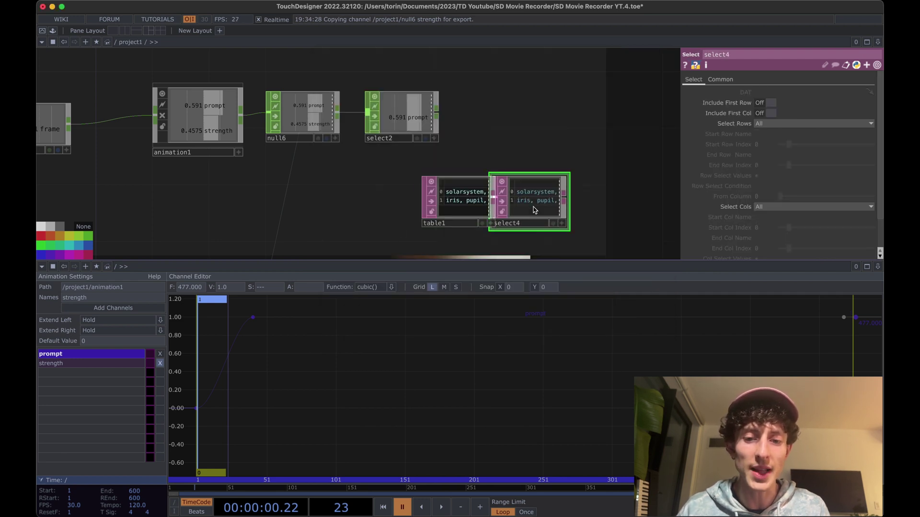
pyautogui.moveTo(535, 208); pyautogui.dragTo(549, 208)
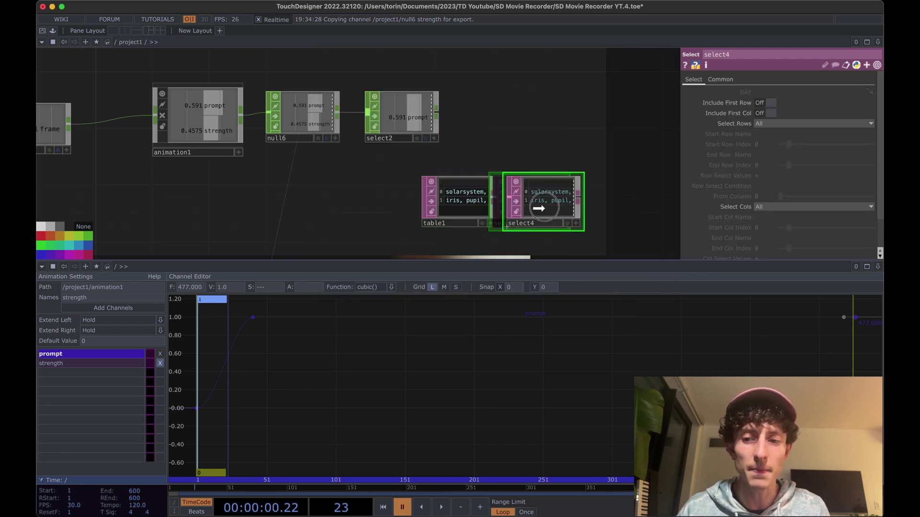
# Set select4 to select rows by Index with a Start Row Index of 1
pyautogui.click(771, 123)
pyautogui.click(766, 156)
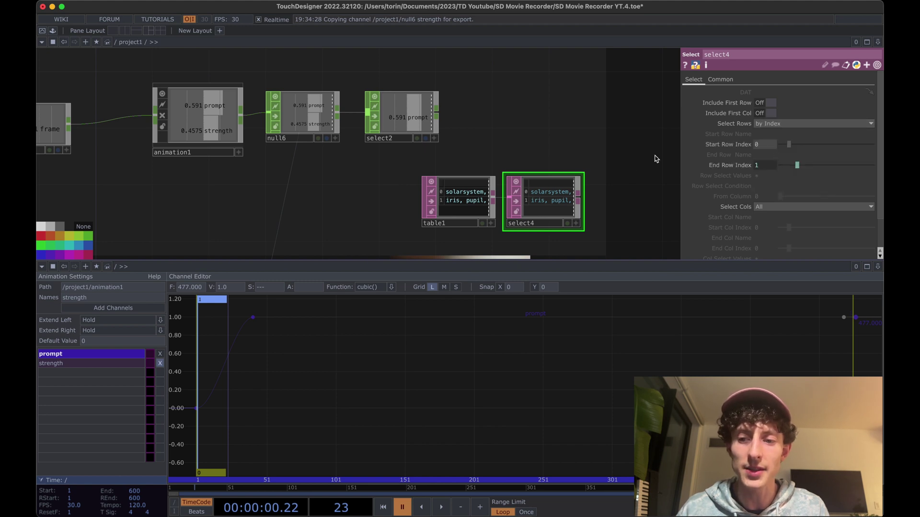
pyautogui.moveTo(789, 144); pyautogui.dragTo(797, 144)
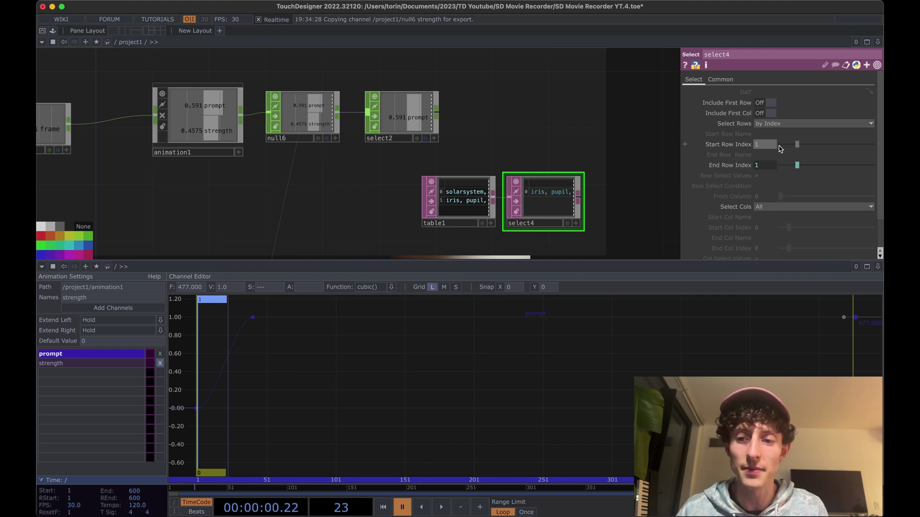
# Make select4's End Row Index reference its Start Row Index, and set the Start Row Index to 0
pyautogui.click(733, 144)
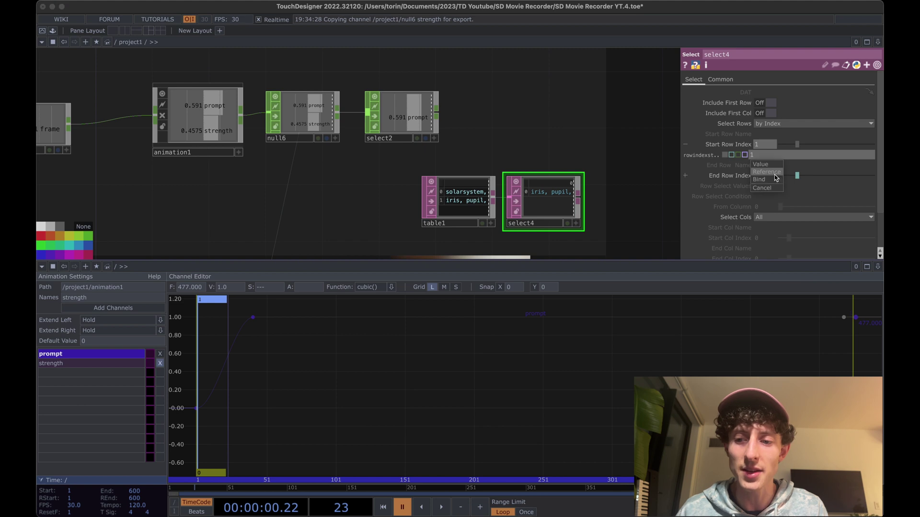
pyautogui.moveTo(797, 148); pyautogui.dragTo(788, 147)
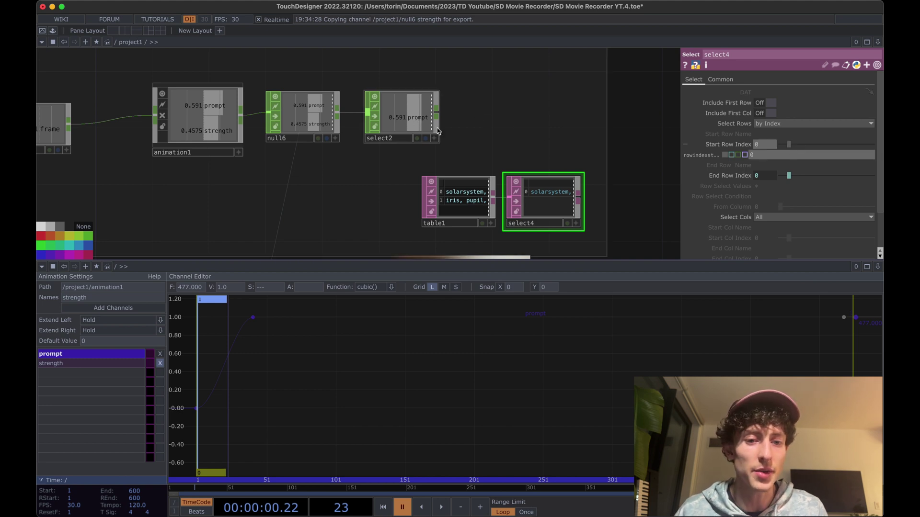
# Make select2's viewer active and reference its prompt channel in select4's Start Row Index
pyautogui.scroll(2, 413, 123)
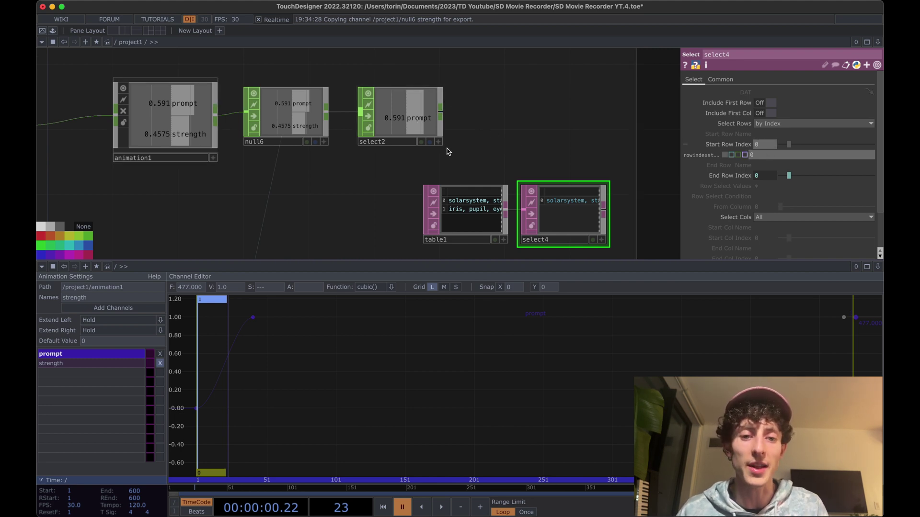
pyautogui.scroll(1, 437, 144)
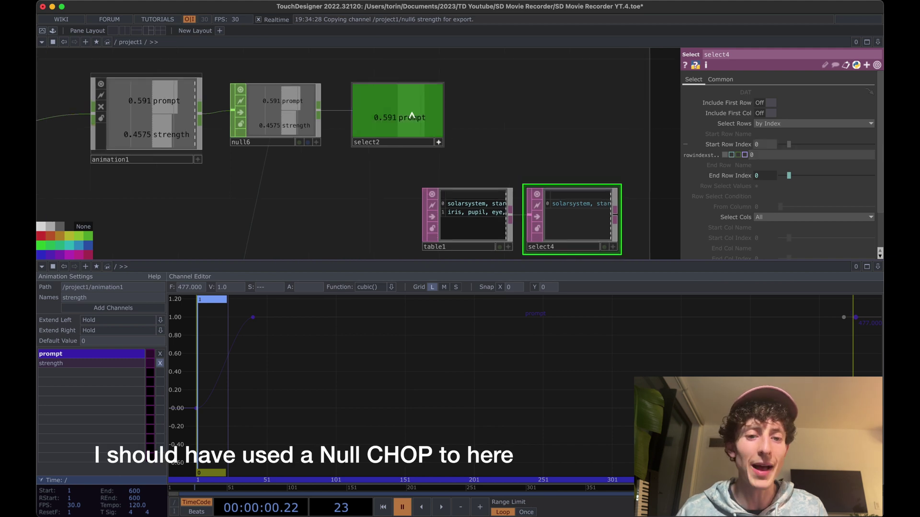
pyautogui.moveTo(406, 113); pyautogui.dragTo(765, 145)
pyautogui.click(778, 143)
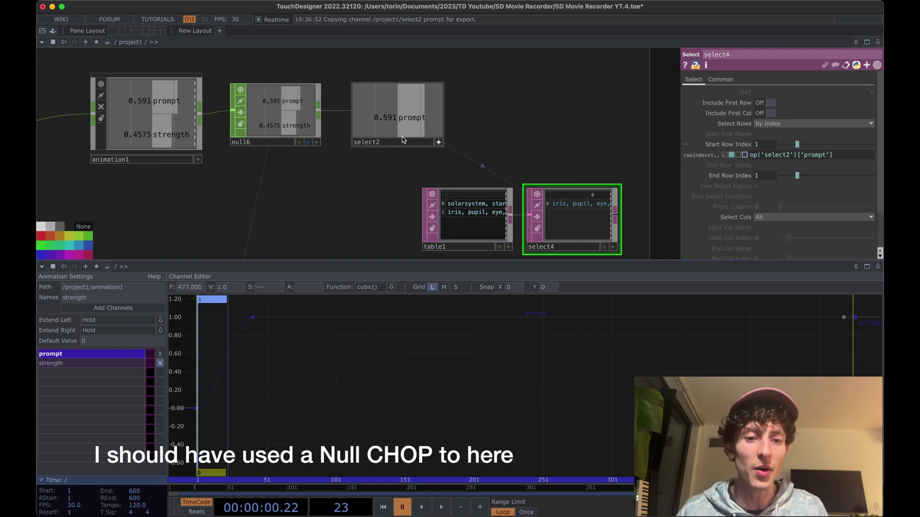
# Inspect the prompt channel's key at frame 41 alongside the row picked by select4
pyautogui.scroll(2, 382, 173)
pyautogui.click(381, 124)
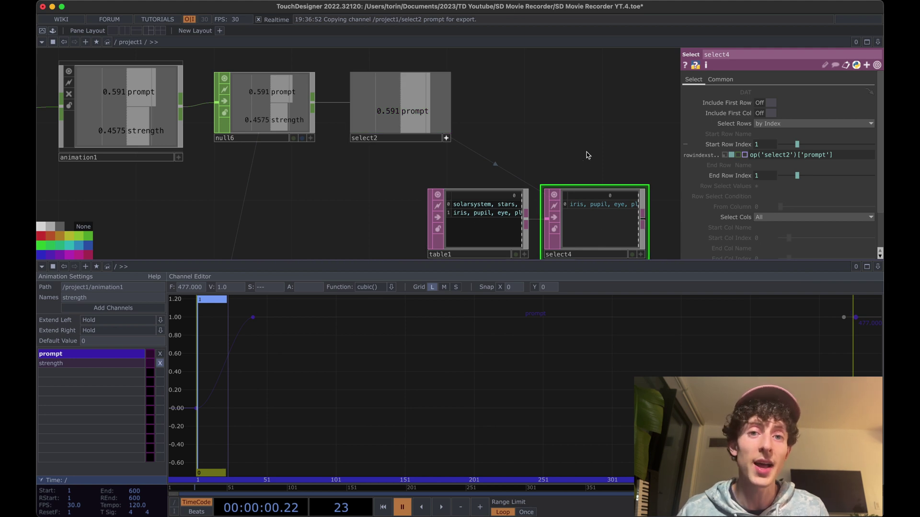
pyautogui.moveTo(587, 152); pyautogui.dragTo(573, 153)
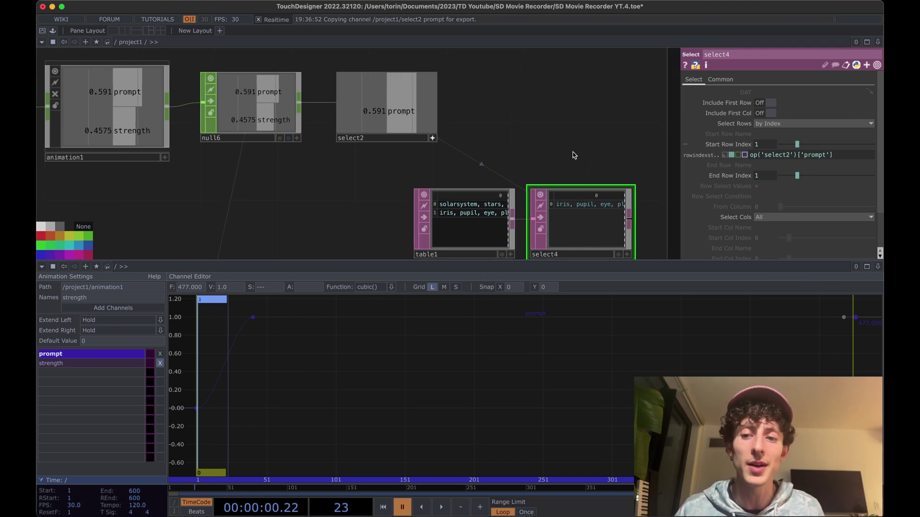
pyautogui.scroll(-2, 573, 151)
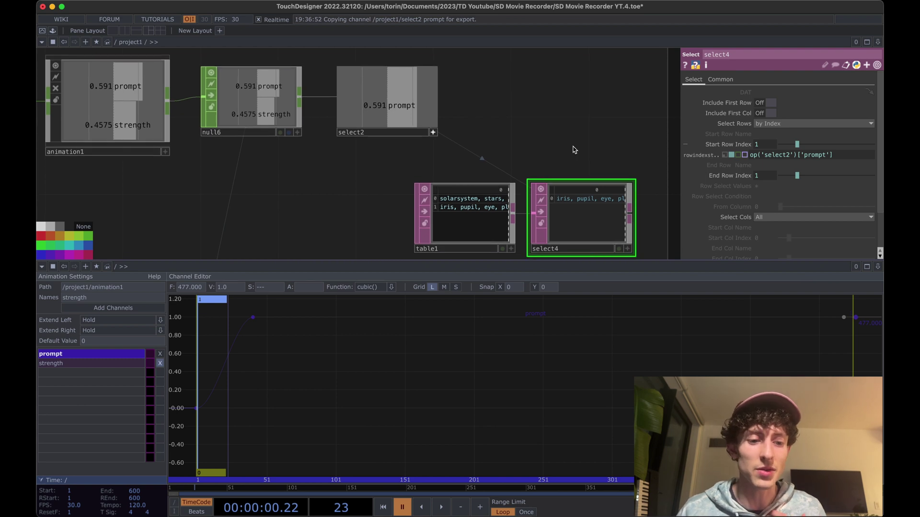
pyautogui.click(253, 318)
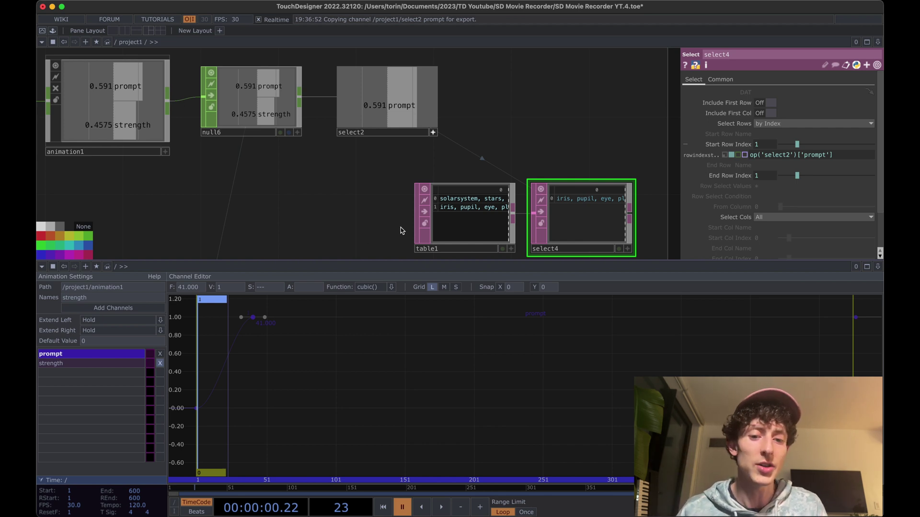
pyautogui.moveTo(560, 147); pyautogui.dragTo(555, 146)
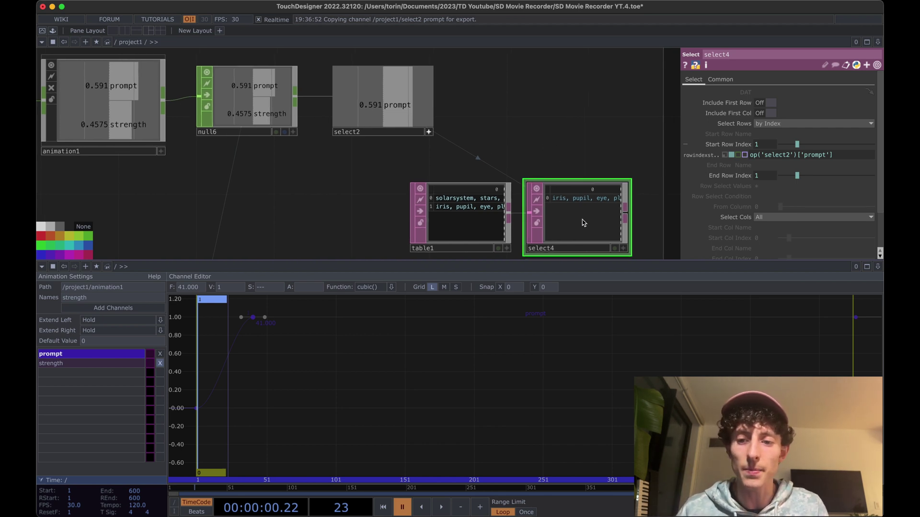
# Wrap select4's Start Row Index expression in a floor function so it reads math.floor(op('select2')['prompt'])
pyautogui.moveTo(844, 154); pyautogui.dragTo(741, 158)
pyautogui.click(848, 159)
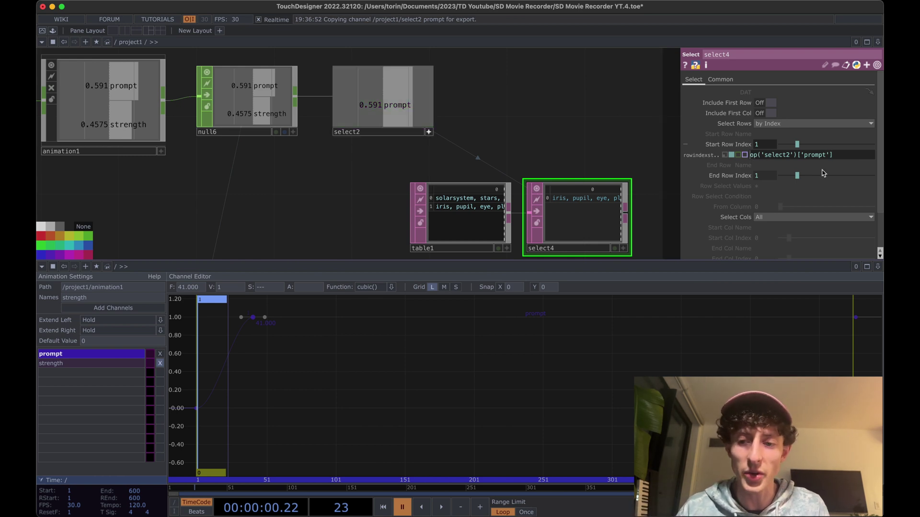
pyautogui.press('Home')
pyautogui.write('math.flo')
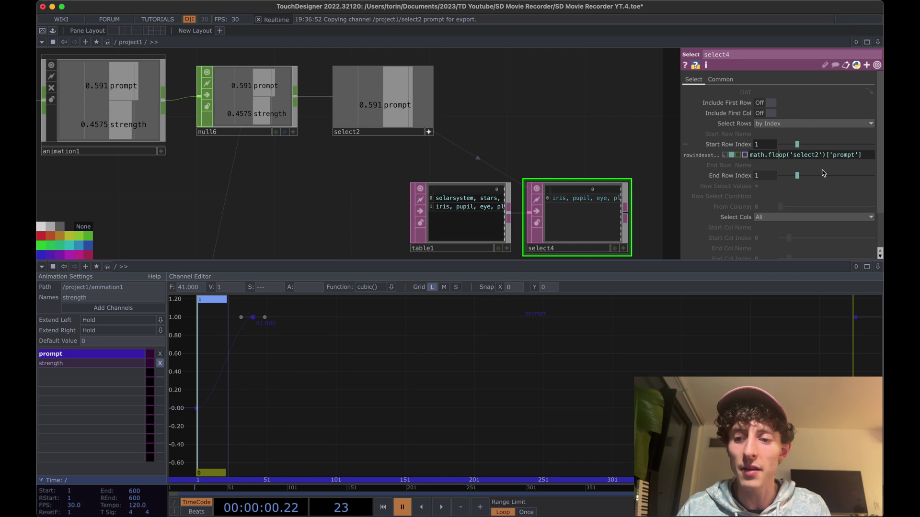
pyautogui.write('or(')
pyautogui.press('End')
pyautogui.write(')')
pyautogui.press('Return')
pyautogui.scroll(-4, 571, 140)
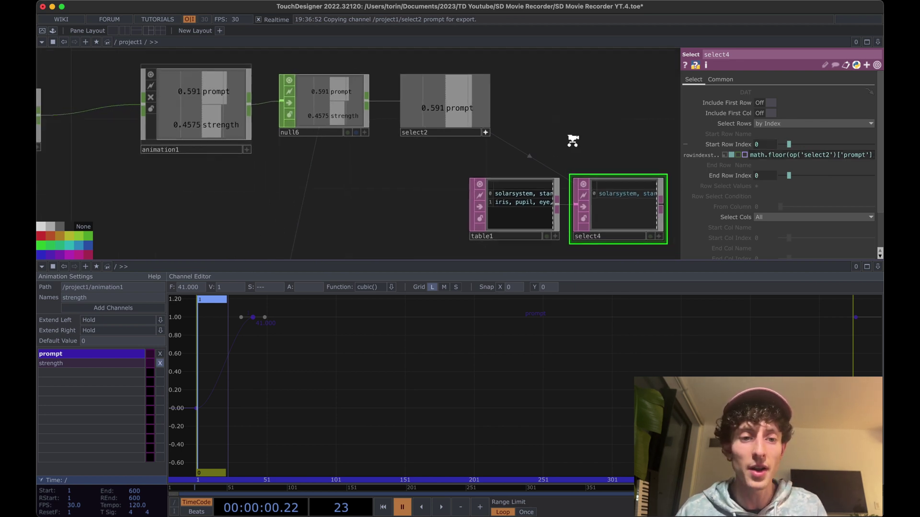
# Test select4's row switching by setting constant1's movieIndex to 0, 40 and 41 and comparing the selected prompt rows
pyautogui.moveTo(458, 198); pyautogui.dragTo(450, 198)
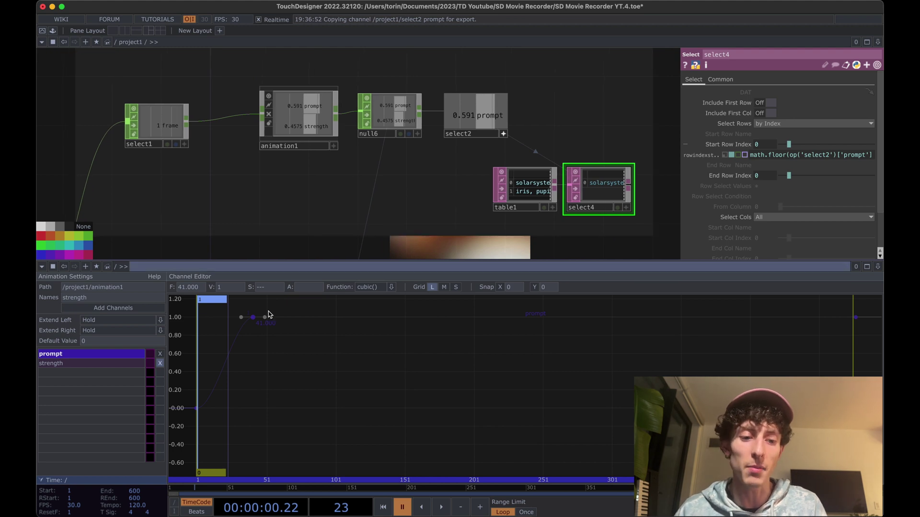
pyautogui.moveTo(366, 214); pyautogui.dragTo(349, 199)
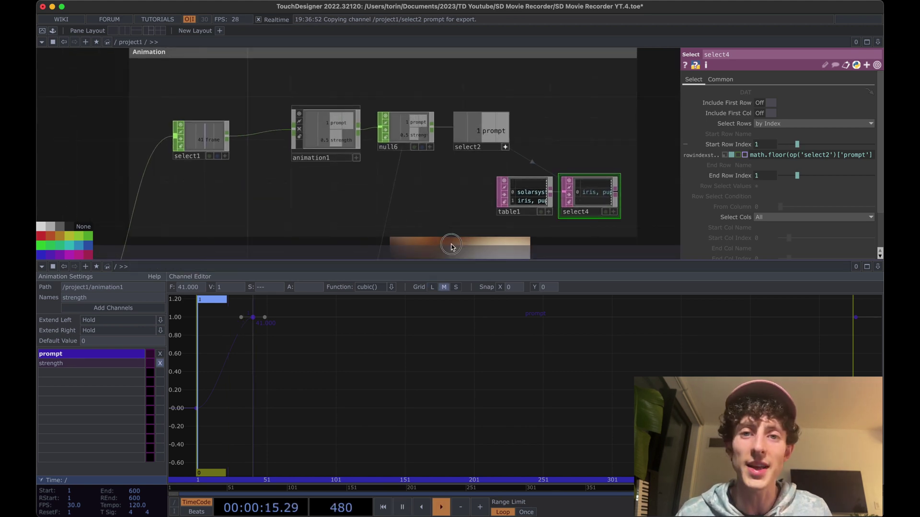
pyautogui.moveTo(452, 246); pyautogui.dragTo(604, 129)
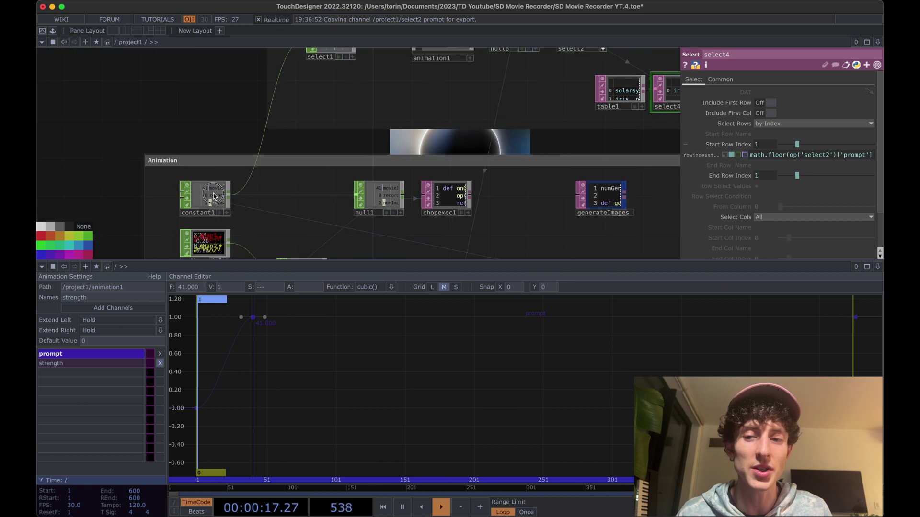
pyautogui.moveTo(551, 191); pyautogui.dragTo(496, 266)
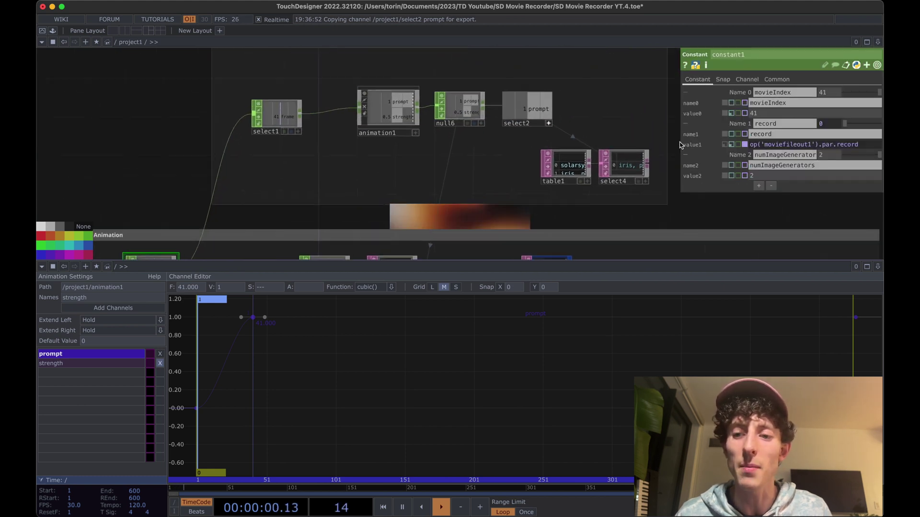
pyautogui.click(831, 95)
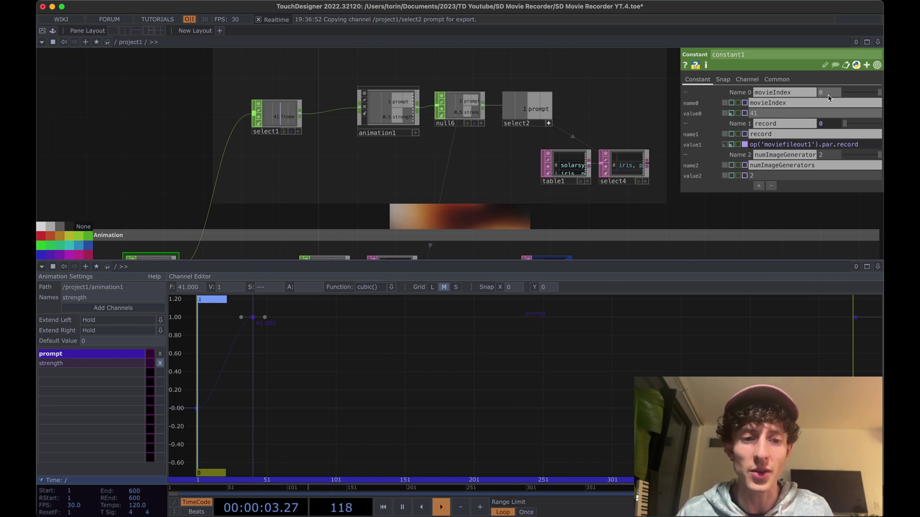
pyautogui.press('Return')
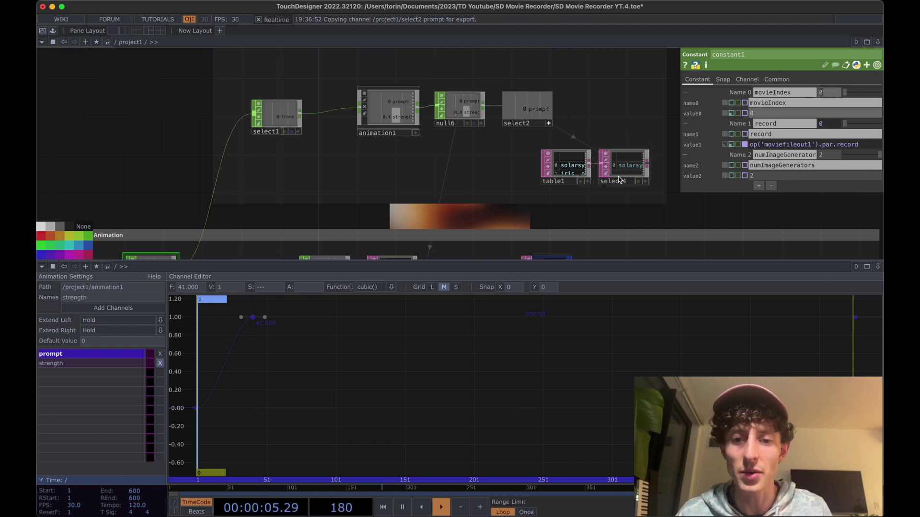
pyautogui.scroll(3, 618, 174)
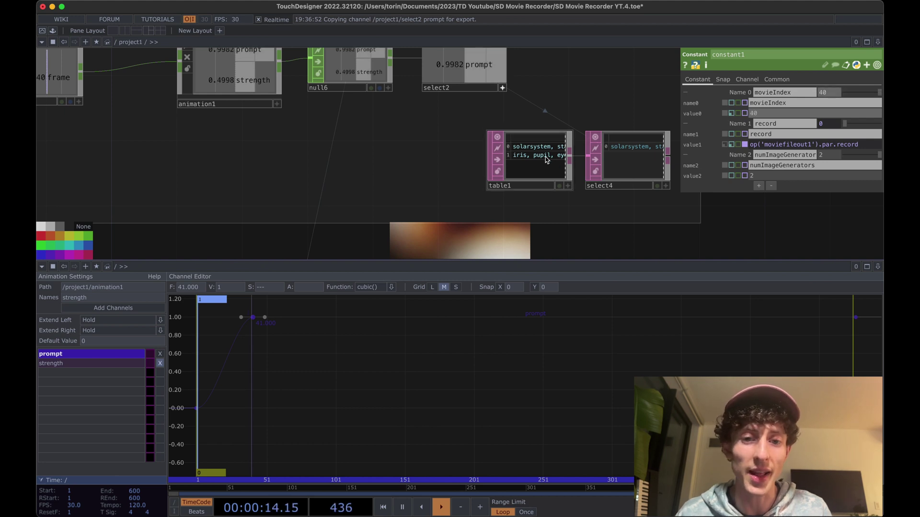
pyautogui.click(827, 93)
pyautogui.write('41')
pyautogui.press('Return')
pyautogui.scroll(-1, 639, 158)
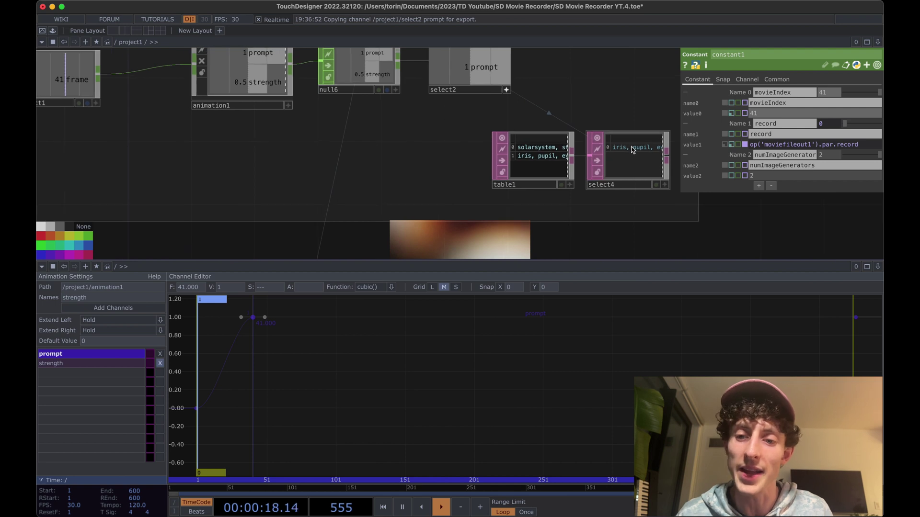
pyautogui.scroll(-2, 630, 169)
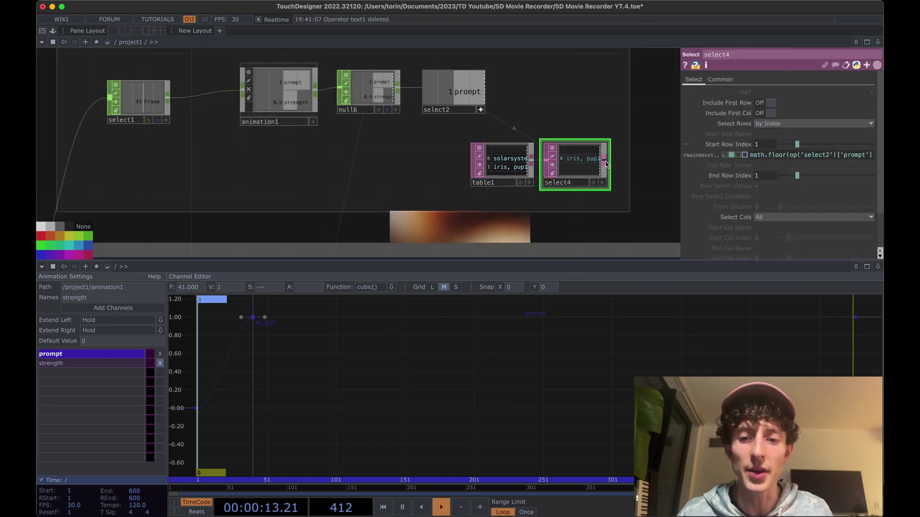
# Add a Null DAT after select4 and widen the surrounding Animation annotation box to enclose it
pyautogui.rightClick(606, 165)
pyautogui.write('nu')
pyautogui.press('Return')
pyautogui.click(613, 164)
pyautogui.moveTo(613, 164); pyautogui.dragTo(664, 164)
pyautogui.moveTo(629, 210); pyautogui.dragTo(637, 206)
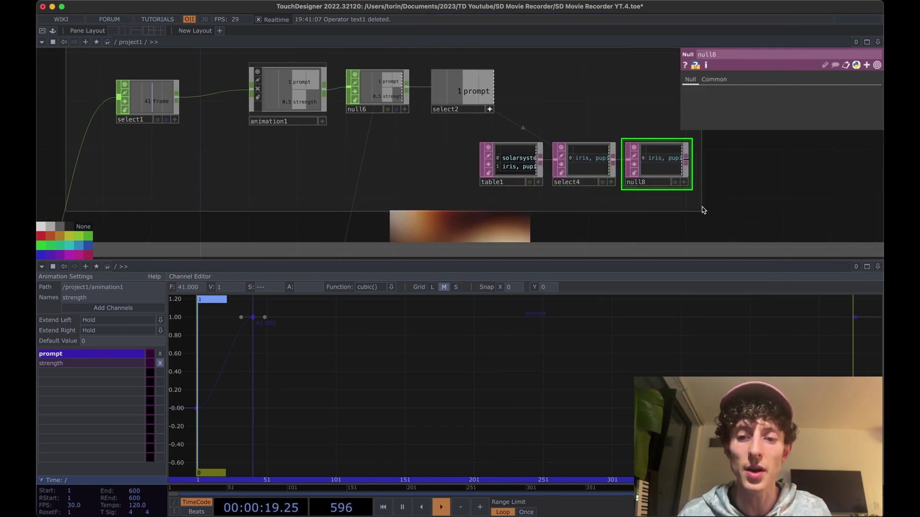
# Set computerender1's Prompt parameter to the expression op('null8')[0,0]
pyautogui.moveTo(581, 232); pyautogui.dragTo(622, 185)
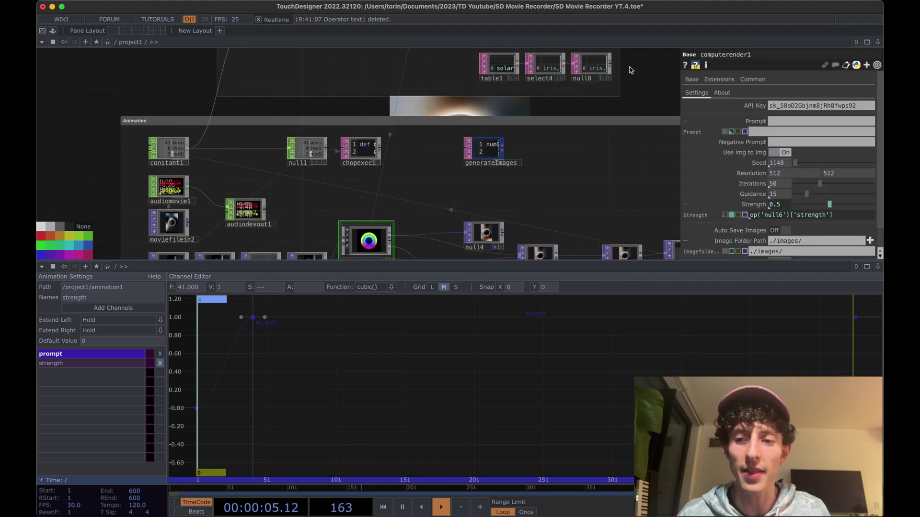
pyautogui.click(778, 121)
pyautogui.write("op('")
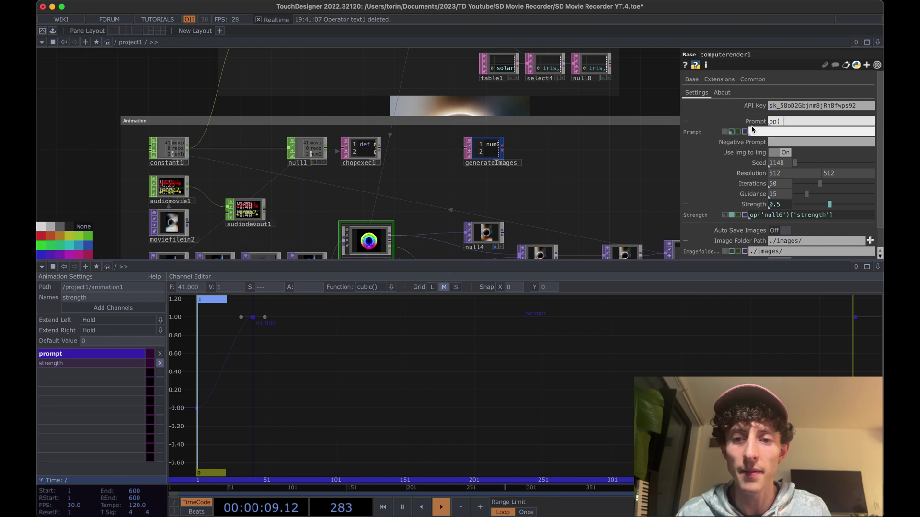
pyautogui.write('null1')
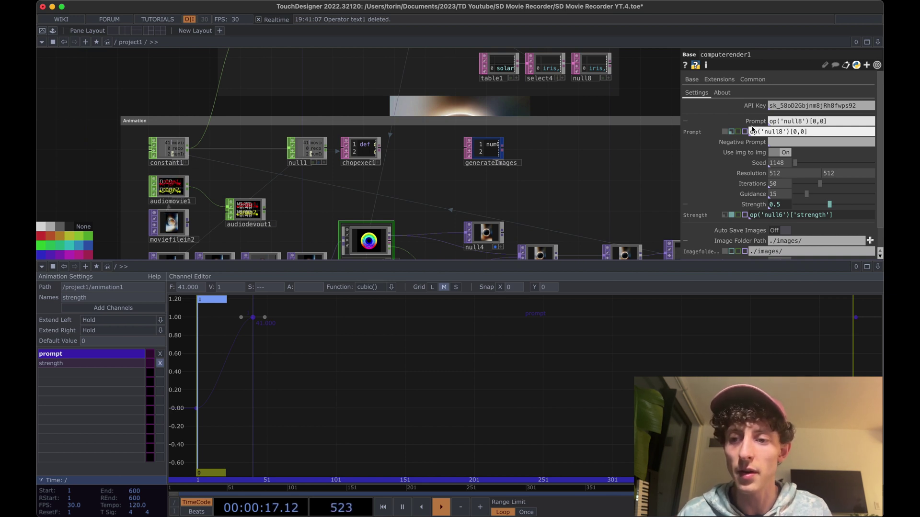
pyautogui.write("op('null8')[0,0]")
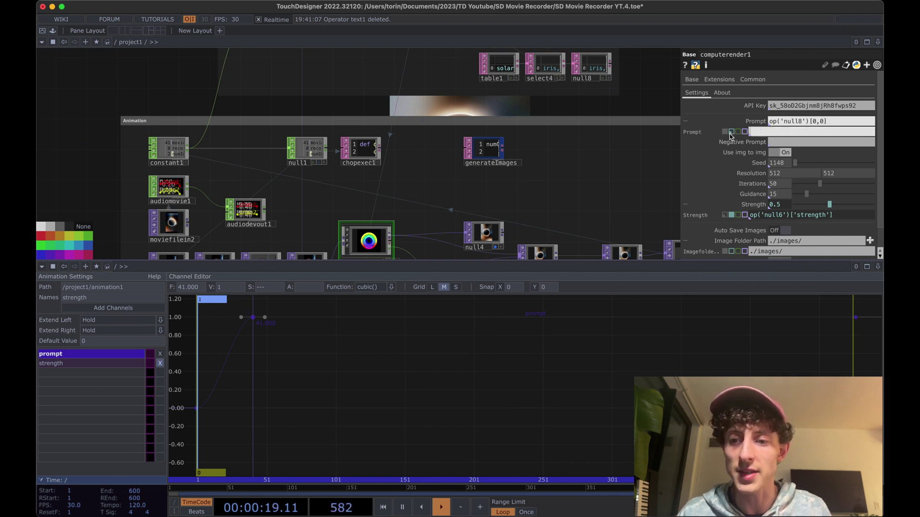
pyautogui.click(732, 132)
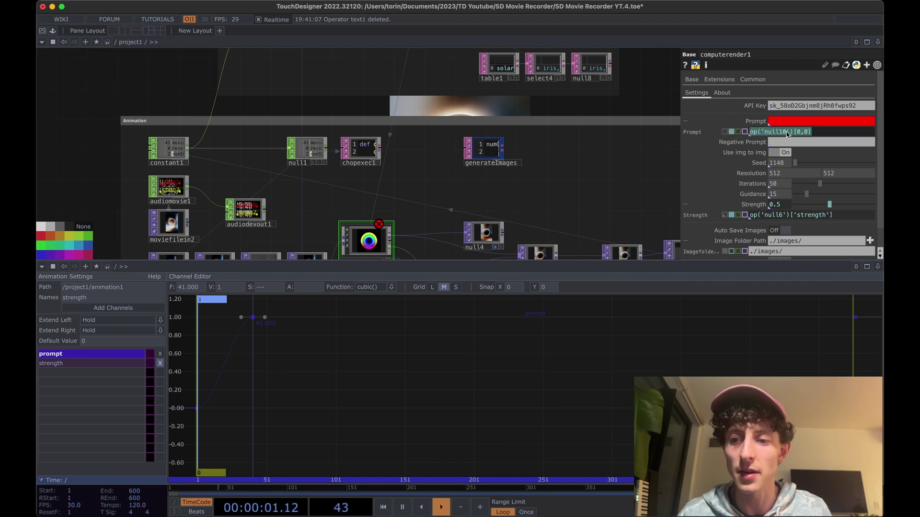
pyautogui.press('BackSpace')
pyautogui.press('BackSpace')
pyautogui.write('8')
pyautogui.press('Return')
# Review animation1's prompt and strength keyframe curves, and check computerender1's Prompt and Strength expressions
pyautogui.moveTo(649, 101); pyautogui.dragTo(619, 171)
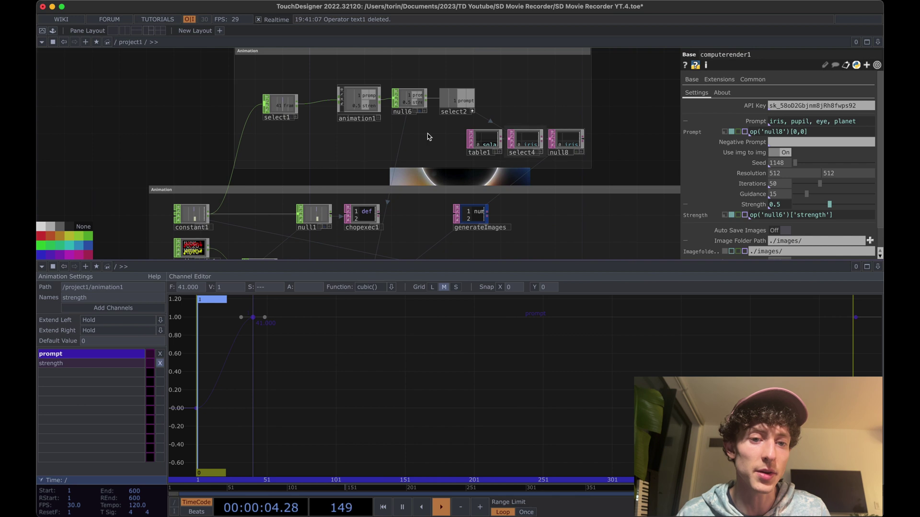
pyautogui.click(364, 107)
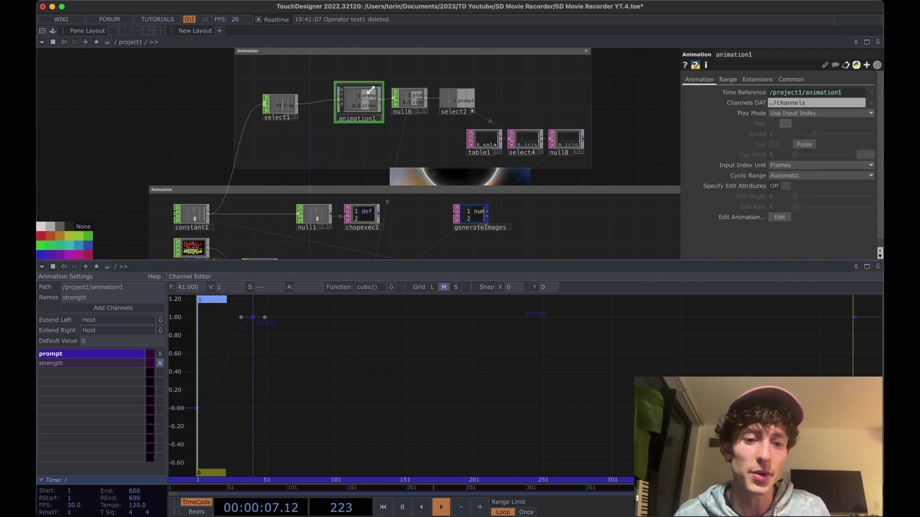
pyautogui.hotkey('ctrl', 'a')
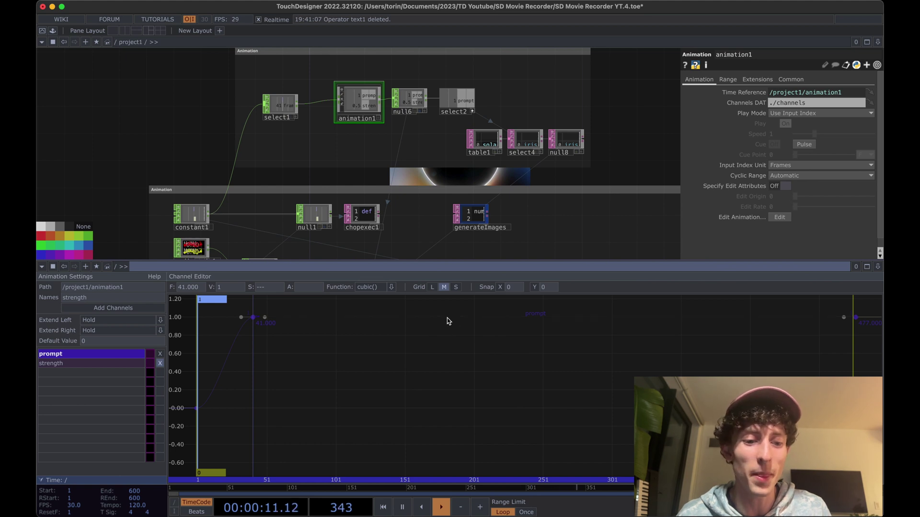
pyautogui.click(91, 363)
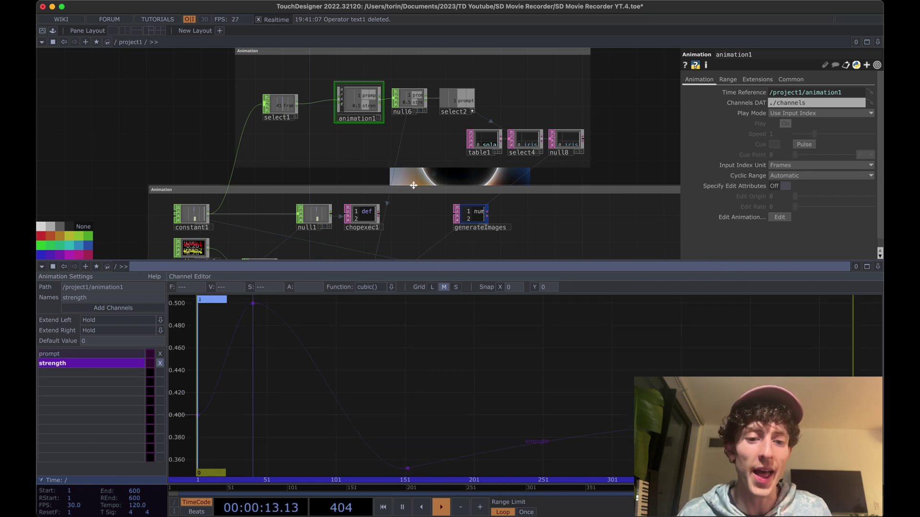
pyautogui.moveTo(417, 181); pyautogui.dragTo(434, 33)
pyautogui.click(379, 185)
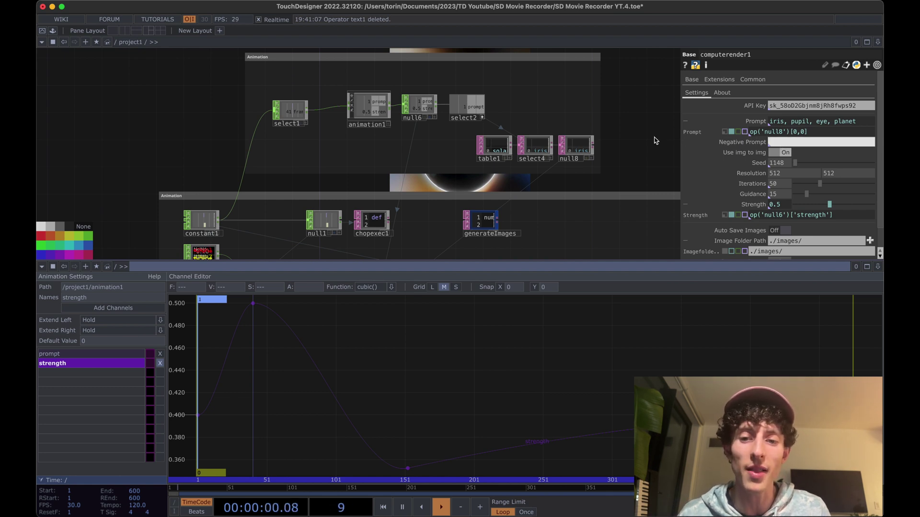
# Look over computerender1's Negative Prompt parameter and moviefileout1's file and recording settings
pyautogui.moveTo(653, 139); pyautogui.dragTo(651, 140)
pyautogui.moveTo(651, 140); pyautogui.dragTo(649, 143, button='middle')
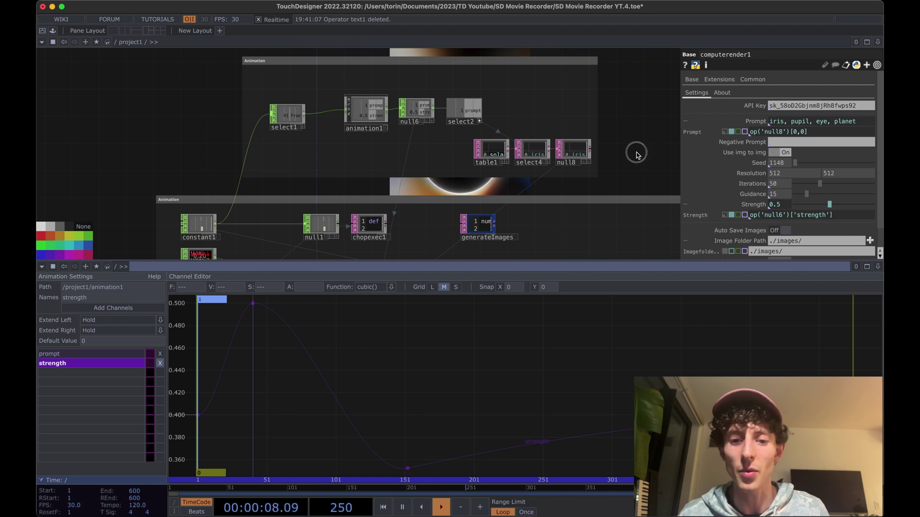
pyautogui.moveTo(637, 154)
pyautogui.mouseDown()
pyautogui.moveTo(636, 133)
pyautogui.moveTo(634, 150)
pyautogui.mouseUp()
pyautogui.scroll(-1, 638, 133)
pyautogui.scroll(-1, 637, 132)
pyautogui.click(780, 142)
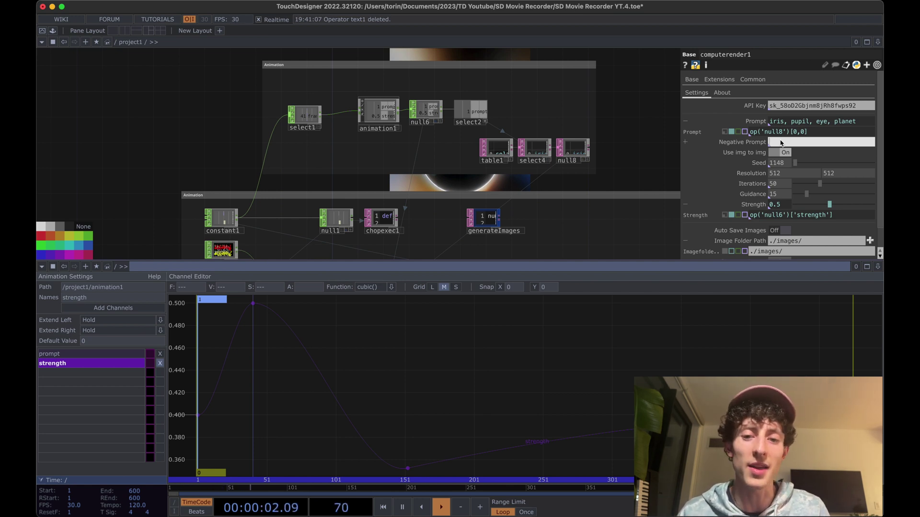
pyautogui.moveTo(638, 108); pyautogui.dragTo(593, 112)
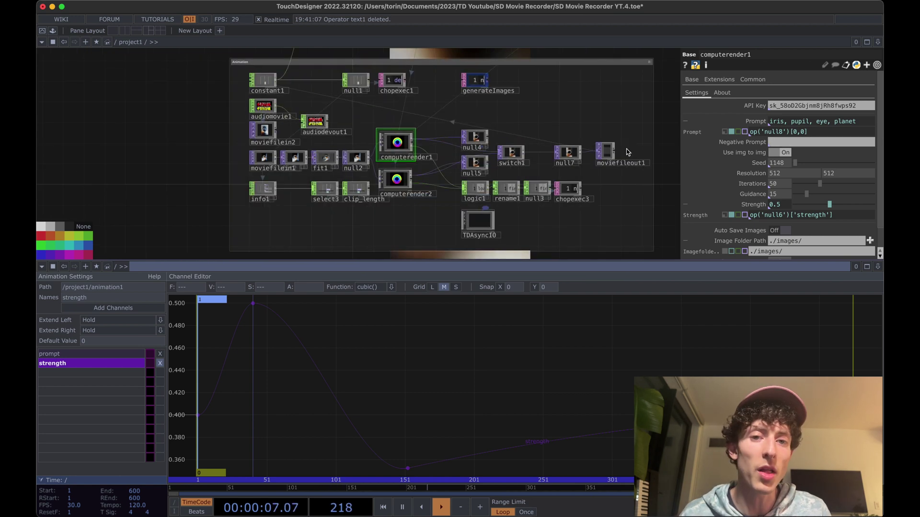
pyautogui.scroll(2, 627, 152)
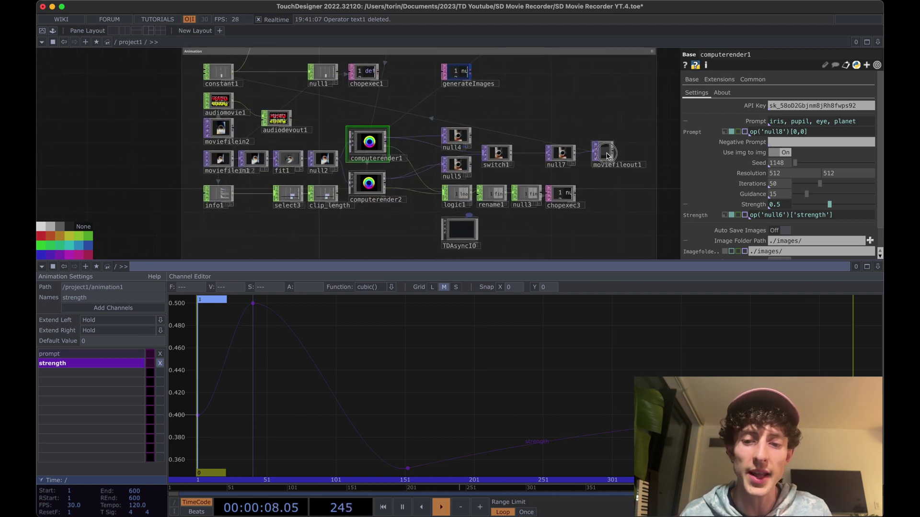
pyautogui.click(604, 153)
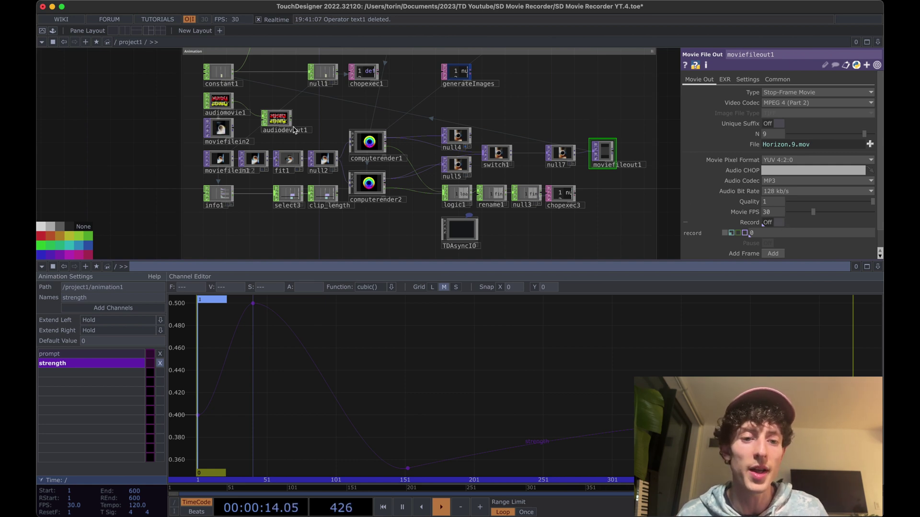
pyautogui.moveTo(527, 113); pyautogui.dragTo(531, 113)
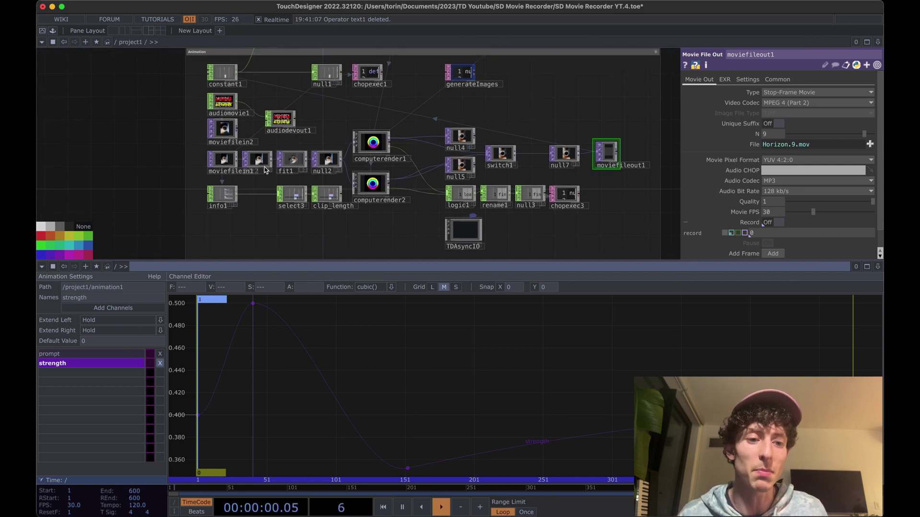
# Set constant1's movieIndex to 0 and review the Record setting of moviefileout1 and computerender1's parameters
pyautogui.scroll(-3, 581, 119)
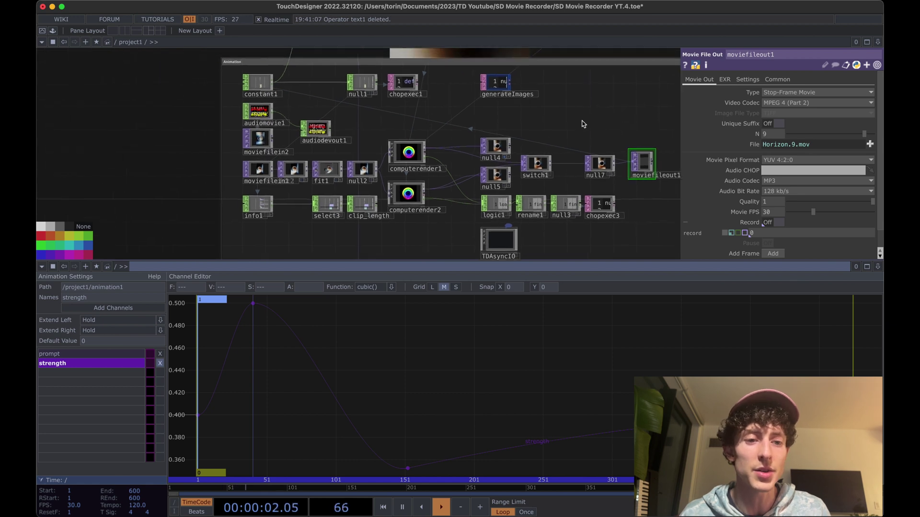
pyautogui.scroll(1, 544, 127)
pyautogui.click(273, 85)
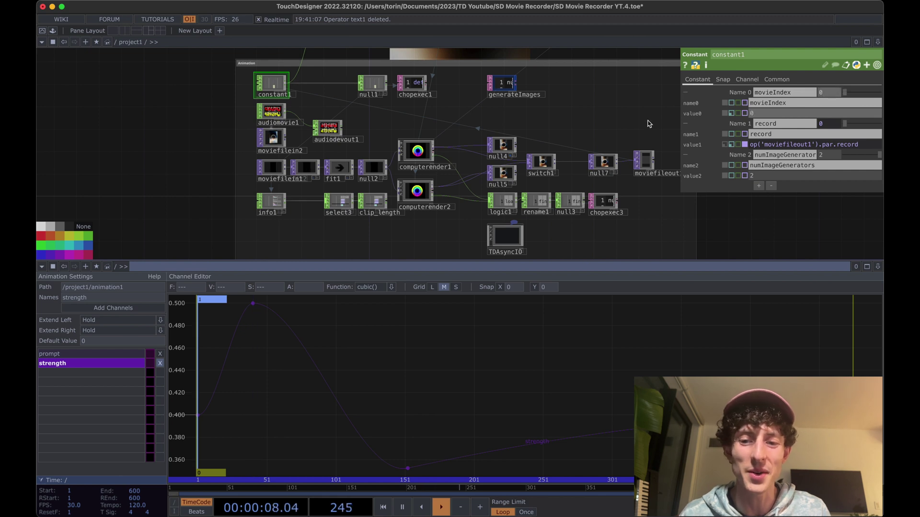
pyautogui.click(644, 161)
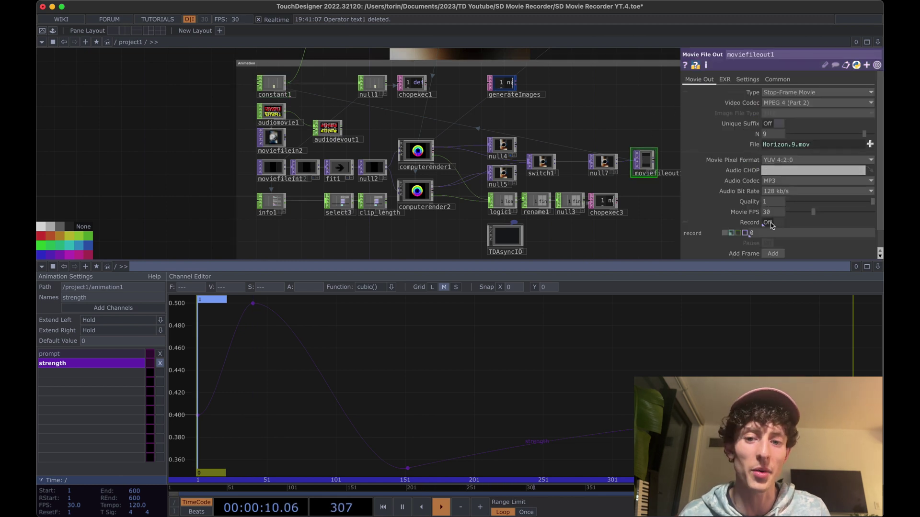
pyautogui.moveTo(600, 122); pyautogui.dragTo(594, 115)
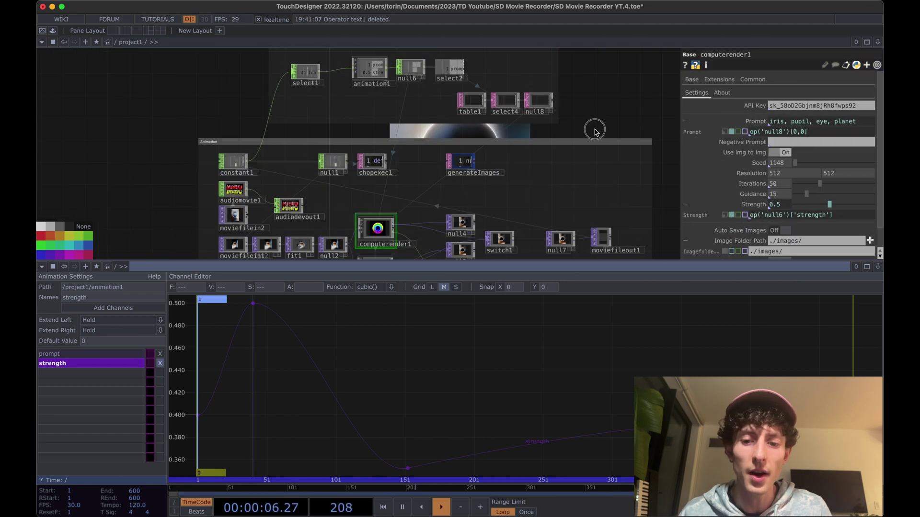
pyautogui.moveTo(595, 130); pyautogui.dragTo(631, 68)
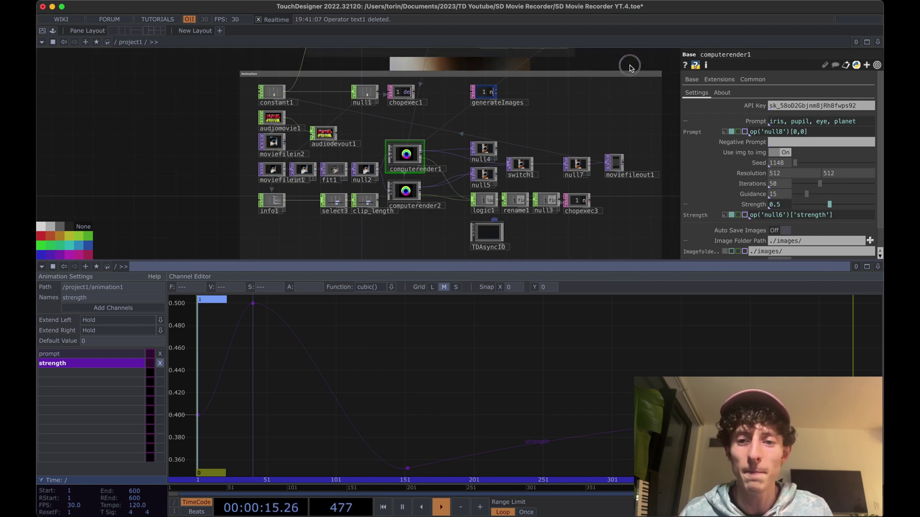
pyautogui.moveTo(630, 66); pyautogui.dragTo(623, 64)
pyautogui.click(672, 109)
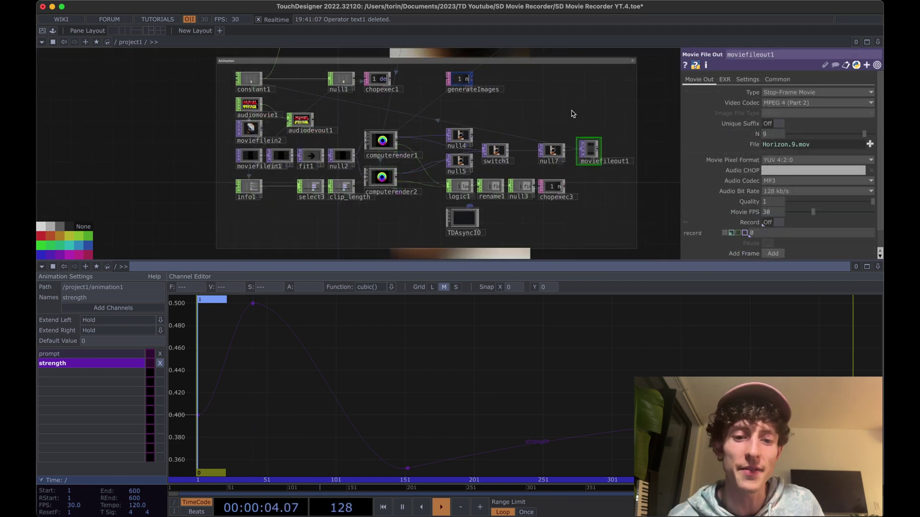